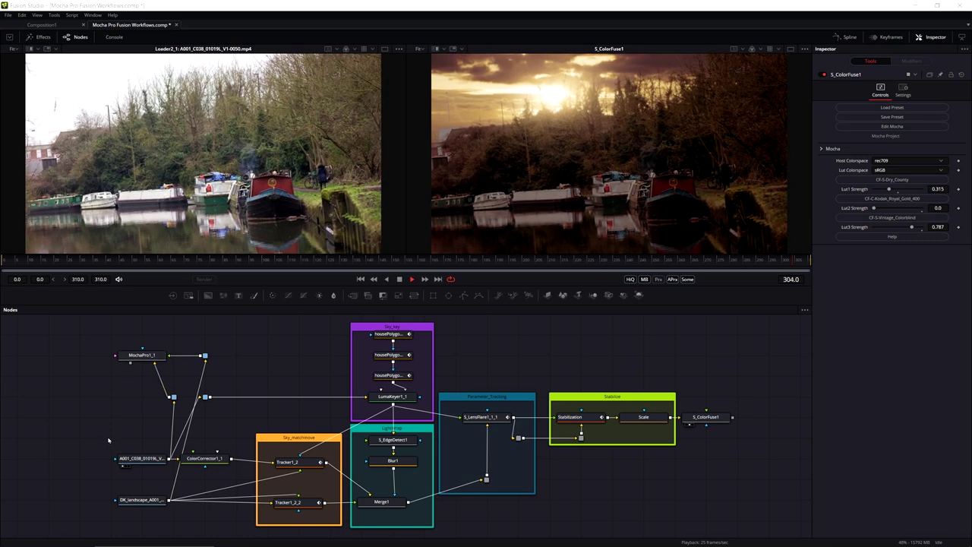
Play back the finished composite to review it and scrub through the source footage in the starting composition
key("space")
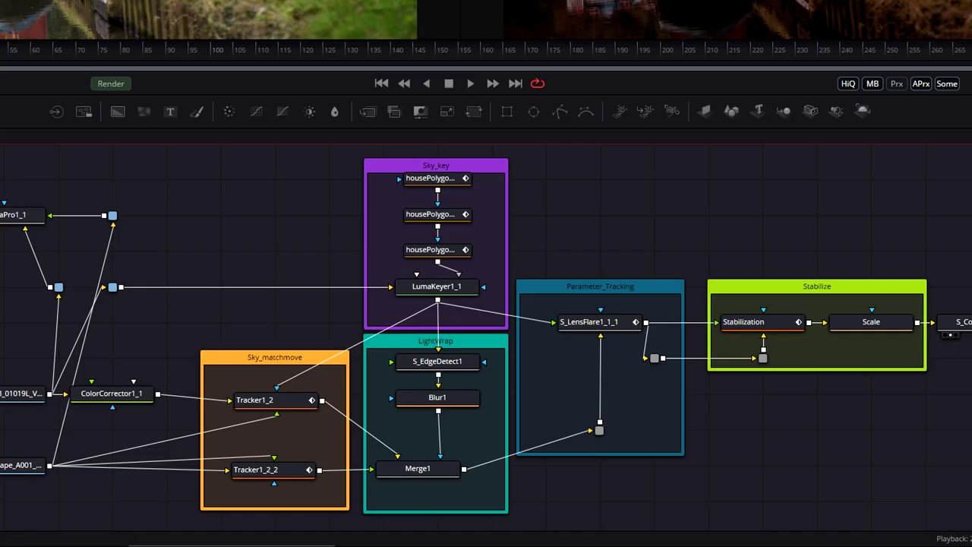
left_click_drag(2, 54, 889, 78)
left_click(169, 50)
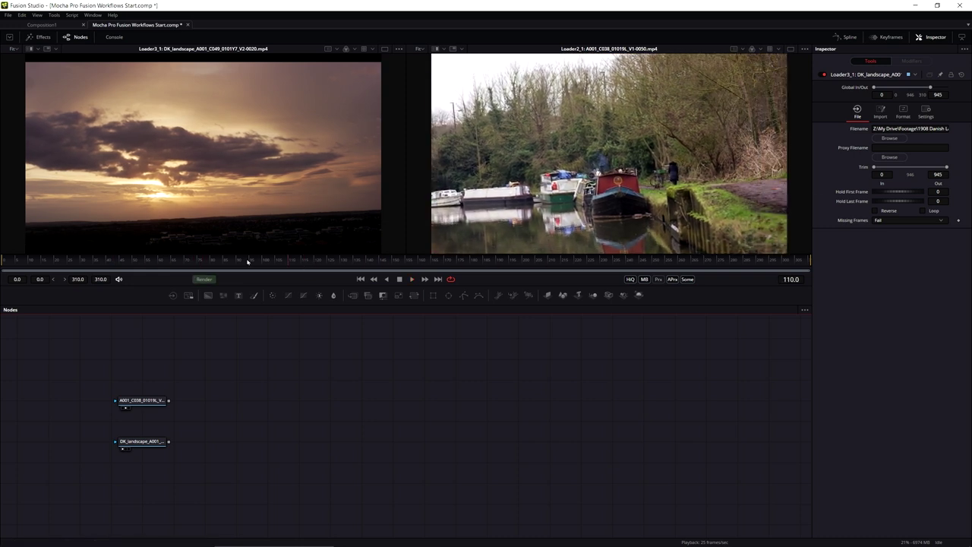
left_click_drag(407, 260, 585, 262)
Add a Mocha Pro node after the A001_C038 canal loader and connect the DK_landscape loader's output to it
left_click(56, 15)
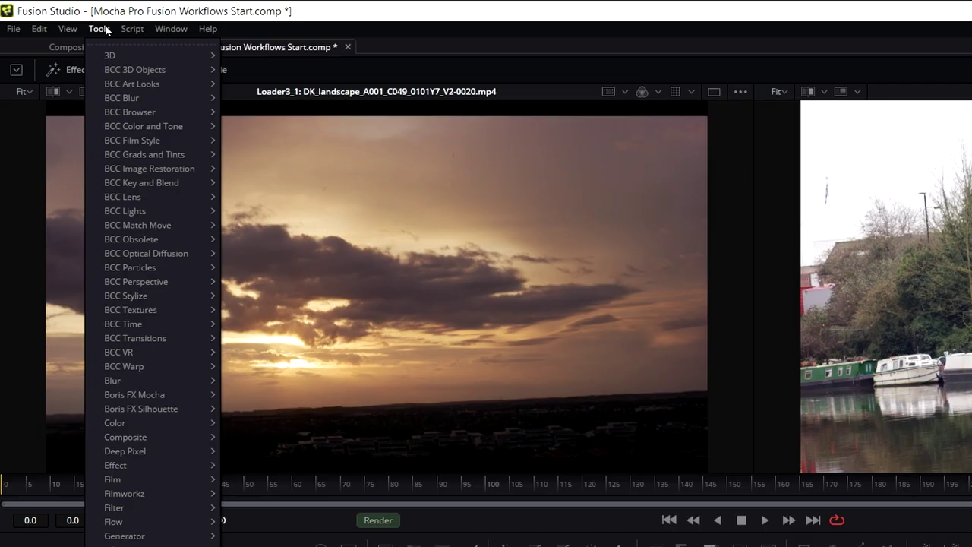
mouse_move(171, 396)
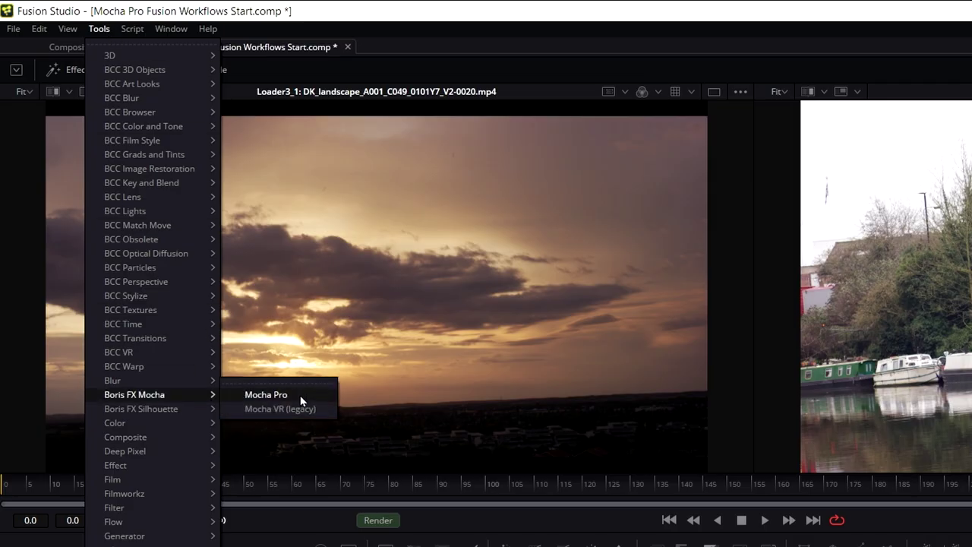
left_click(303, 401)
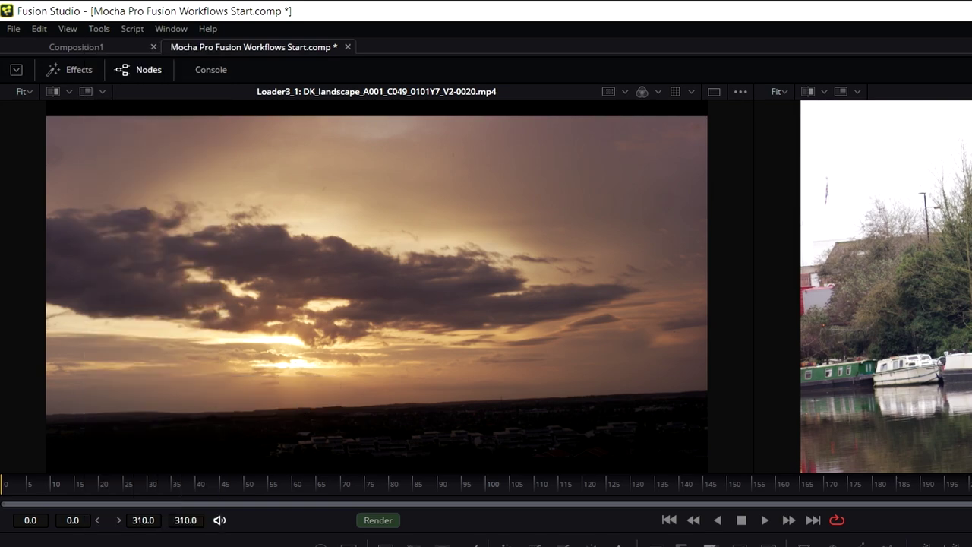
key("shift+space")
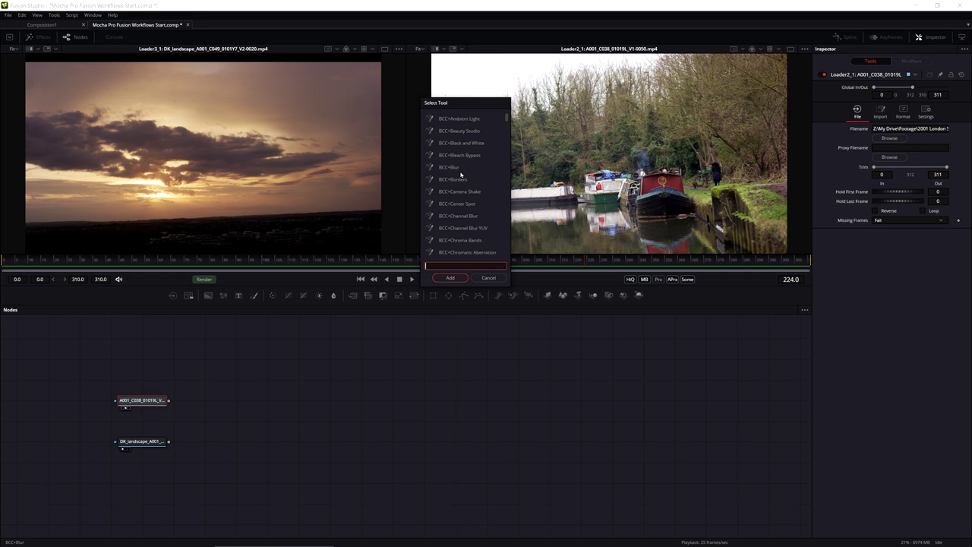
type("mocha")
key("Return")
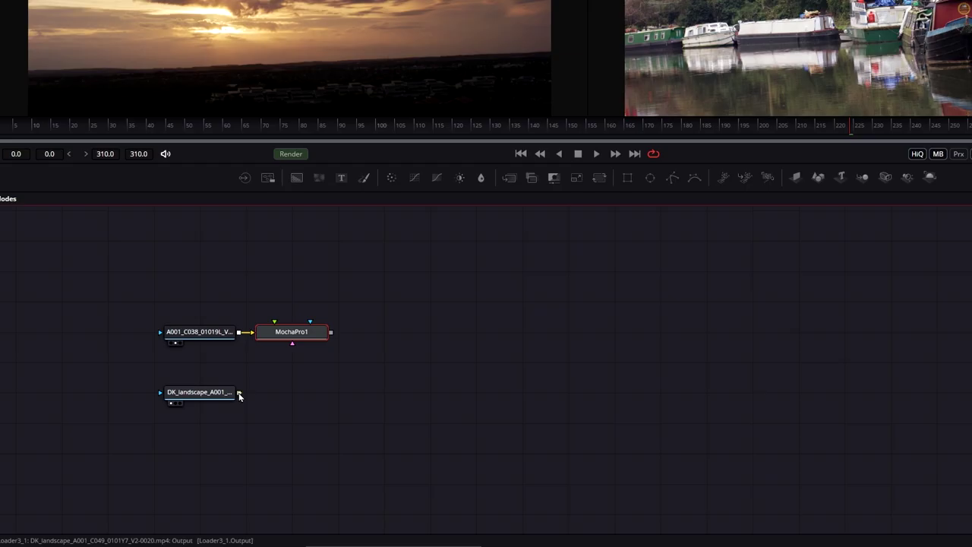
left_click_drag(168, 442, 191, 394)
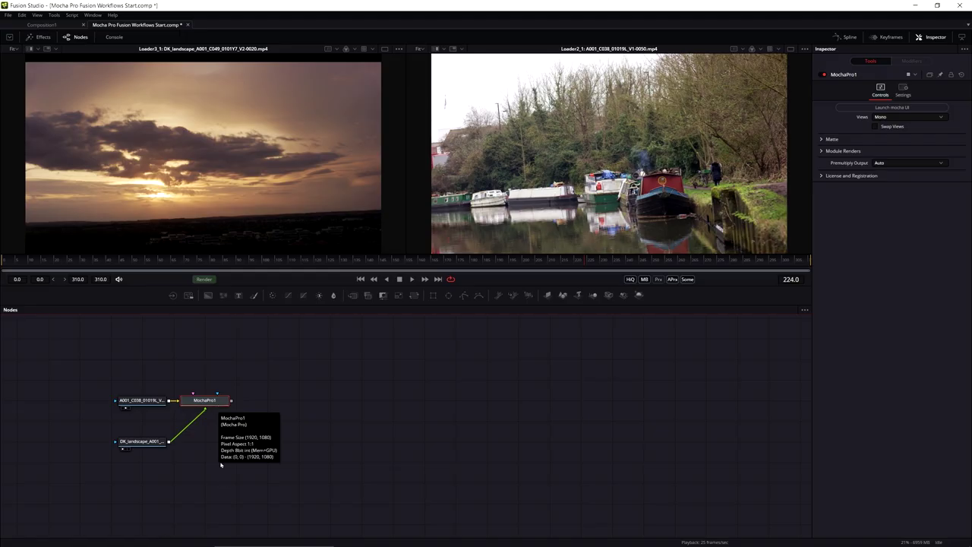
Expand the MochaPro1 node's Module Renders settings and launch the Mocha UI
left_click(822, 151)
left_click(916, 171)
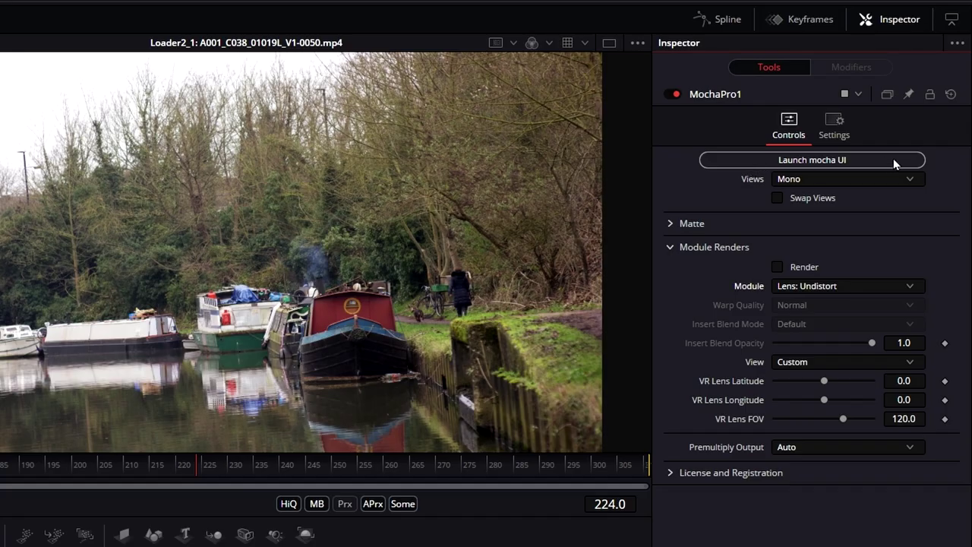
left_click(921, 107)
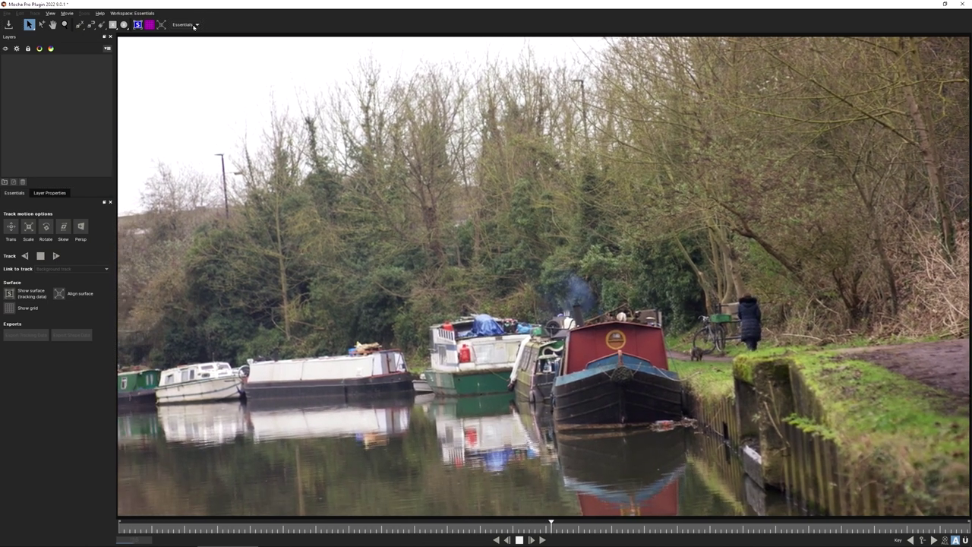
Look through the available workspaces, keep Essentials and stop the clip's playback
left_click(196, 26)
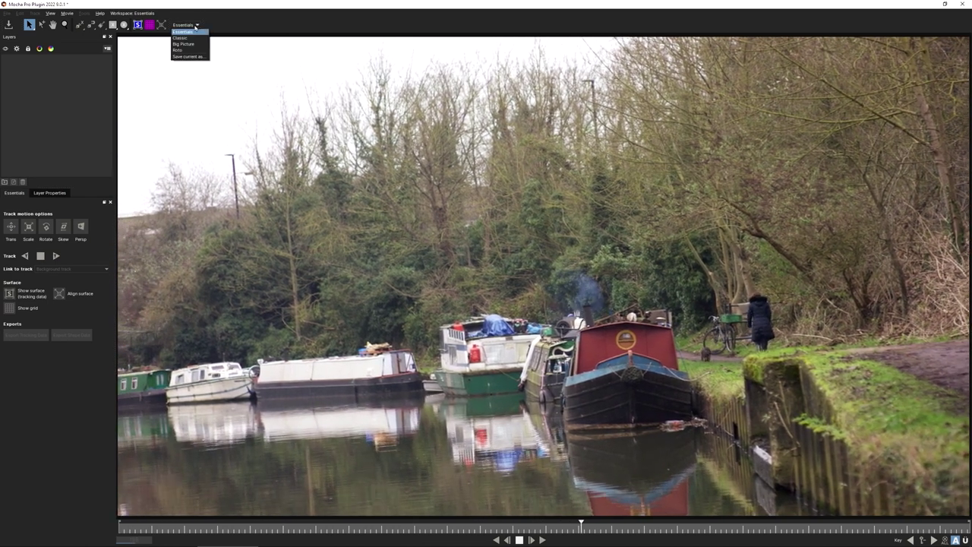
left_click(199, 26)
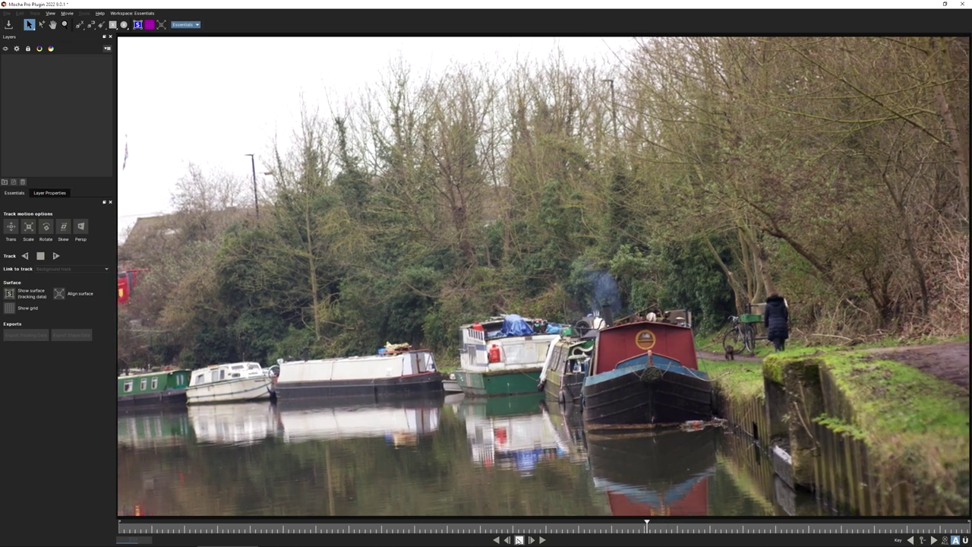
left_click(519, 540)
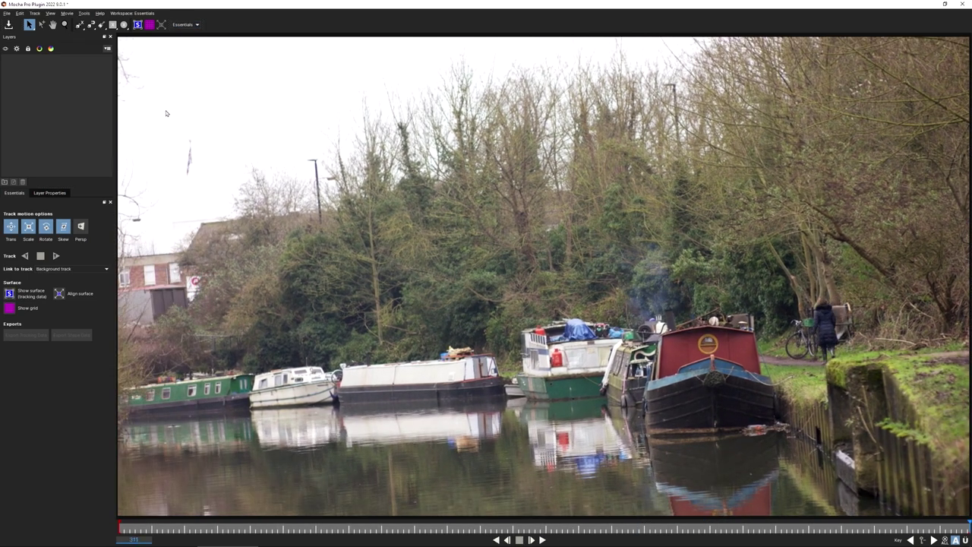
Draw a rectangular X-spline layer over the treetops near the centre of the canal shot and show its matte fill
left_click(114, 26)
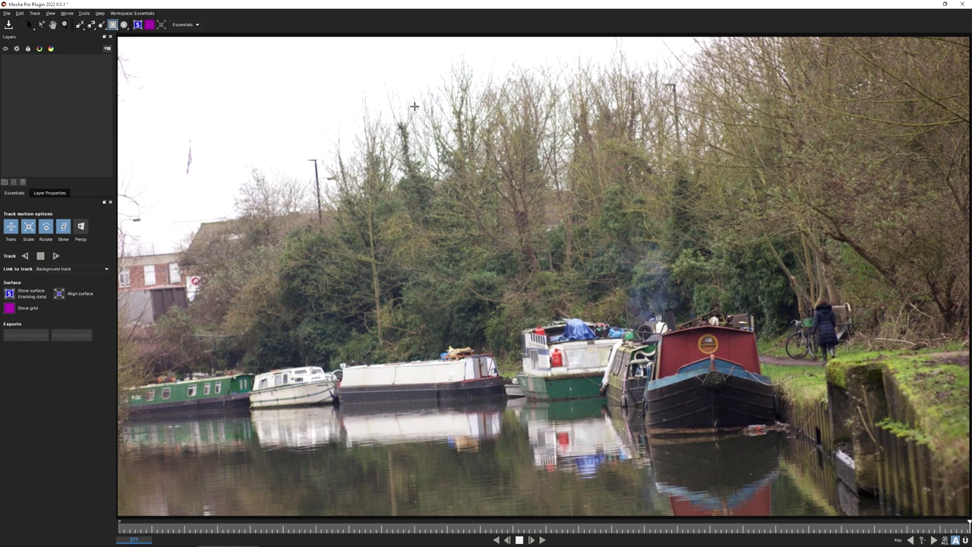
left_click_drag(387, 109, 612, 228)
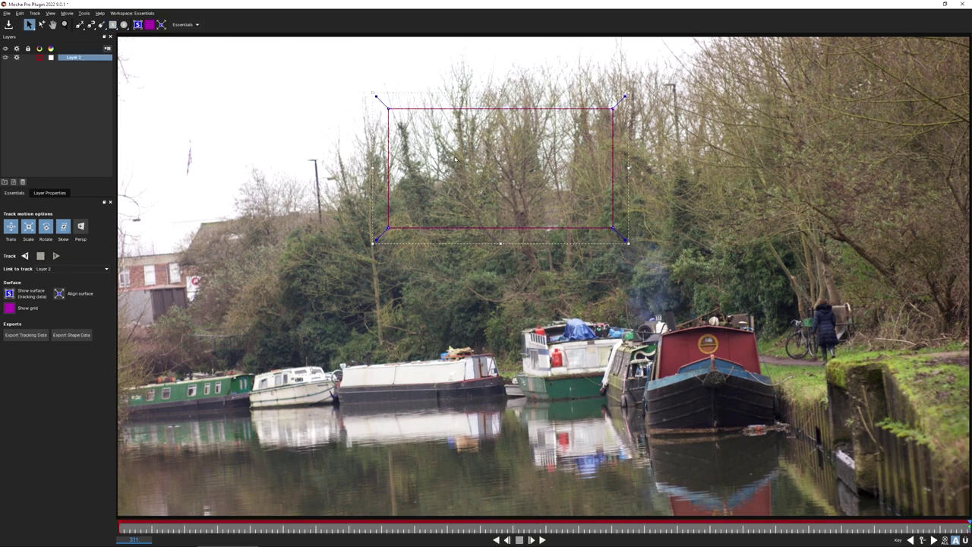
left_click(50, 13)
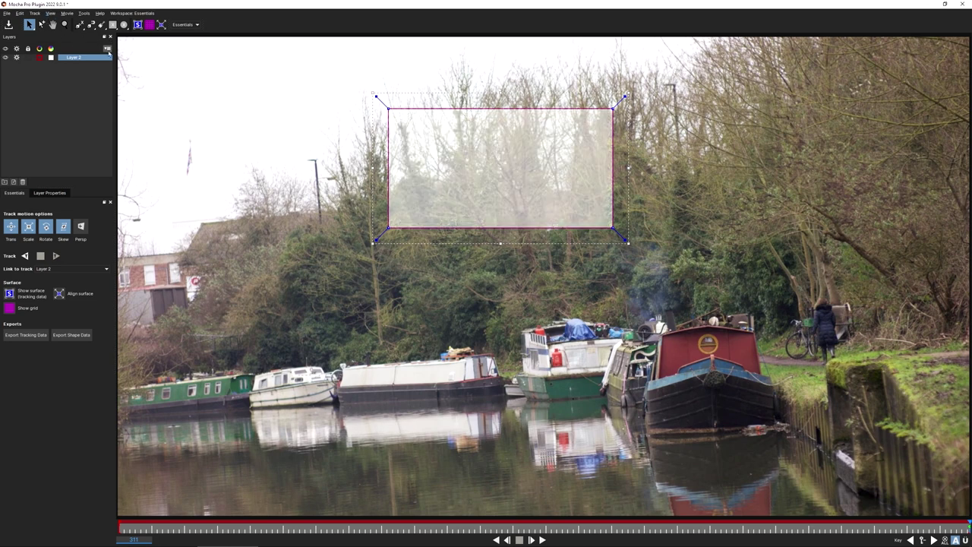
Set the layer's matte colour to orange and rename the layer "Background track"
left_click(51, 58)
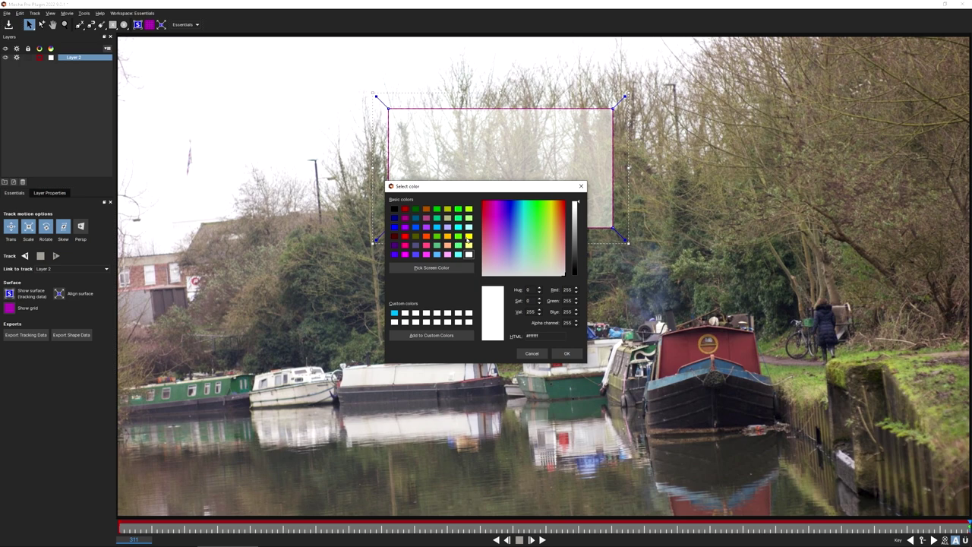
left_click(448, 235)
left_click(567, 354)
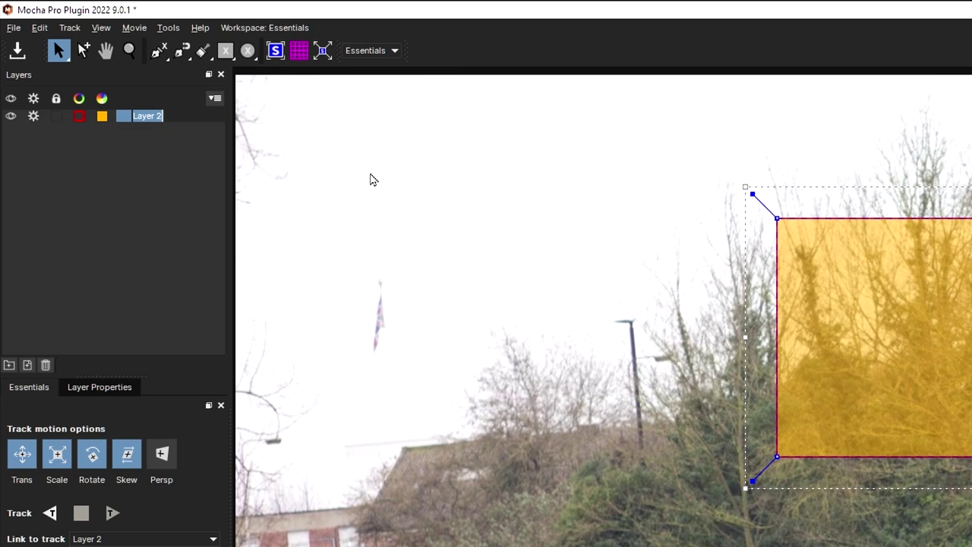
type("Background track")
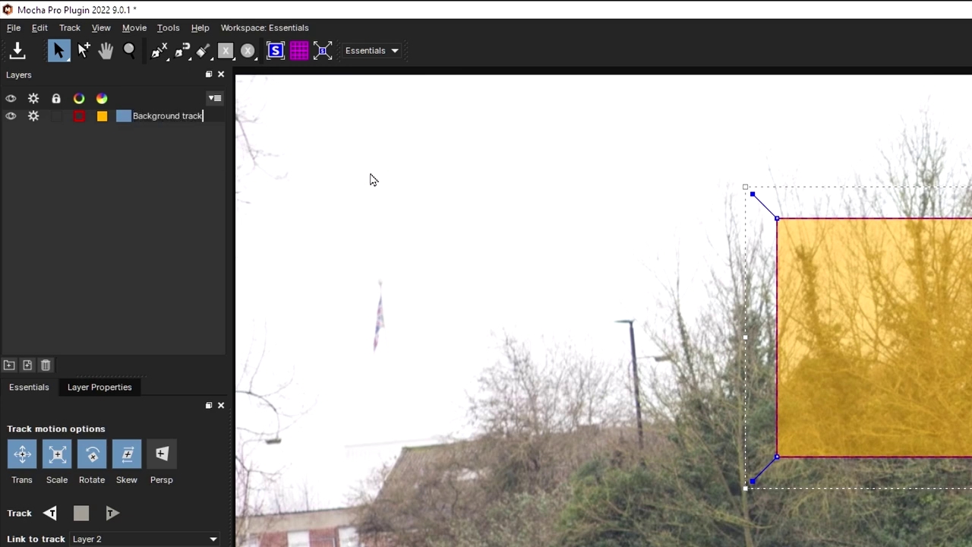
key("Return")
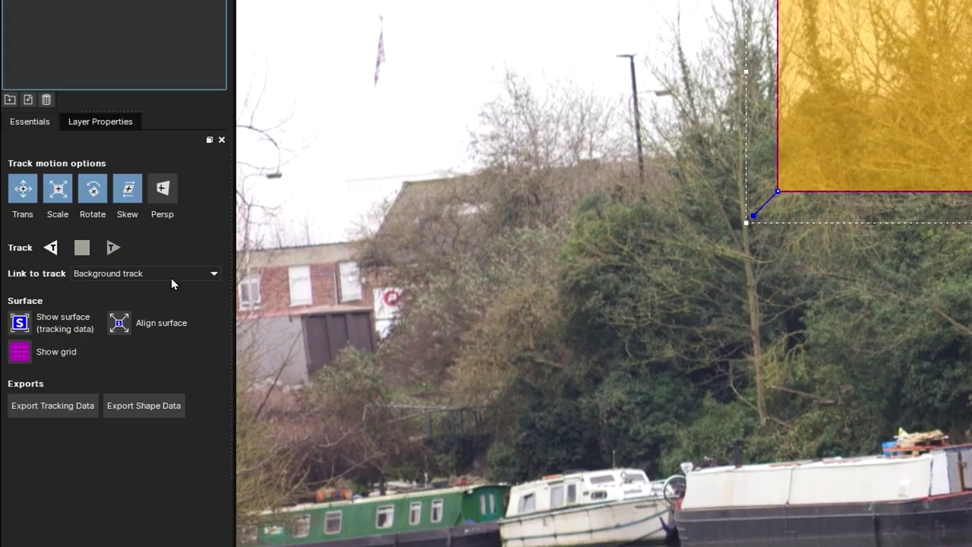
Set the Background track layer's Link to track to None and show its planar surface
left_click(170, 277)
left_click(167, 291)
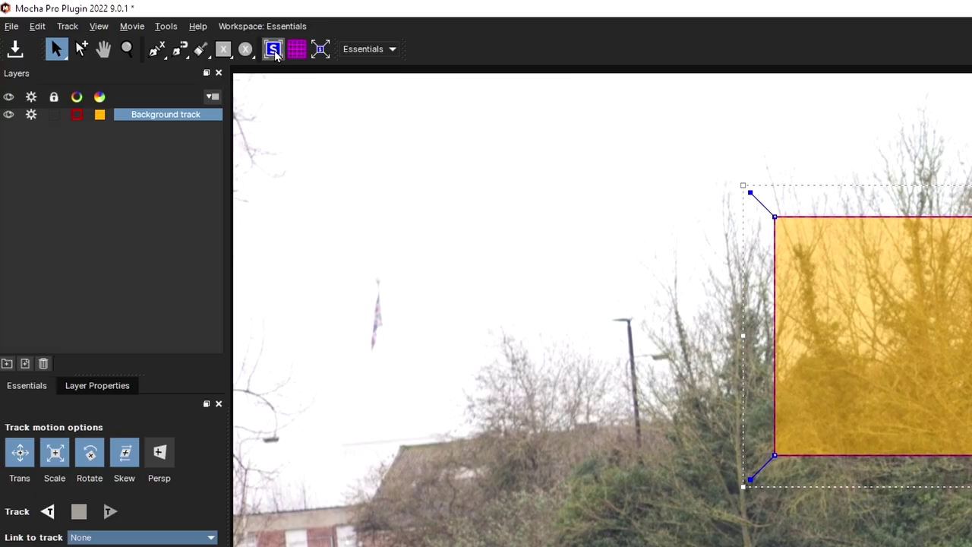
left_click(138, 25)
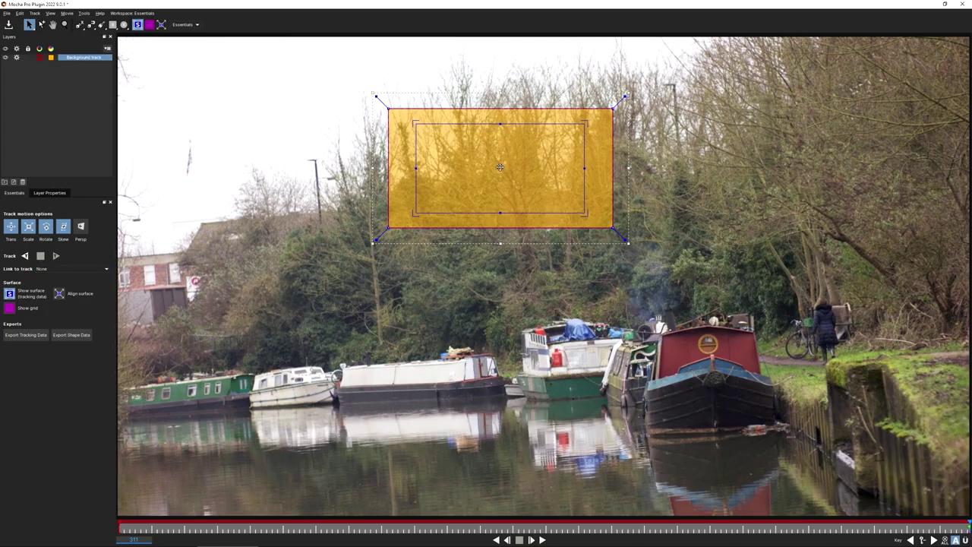
Move and enlarge the planar surface to cover the sky and upper trees, with its lower edge above the boats
left_click_drag(500, 168, 207, 154)
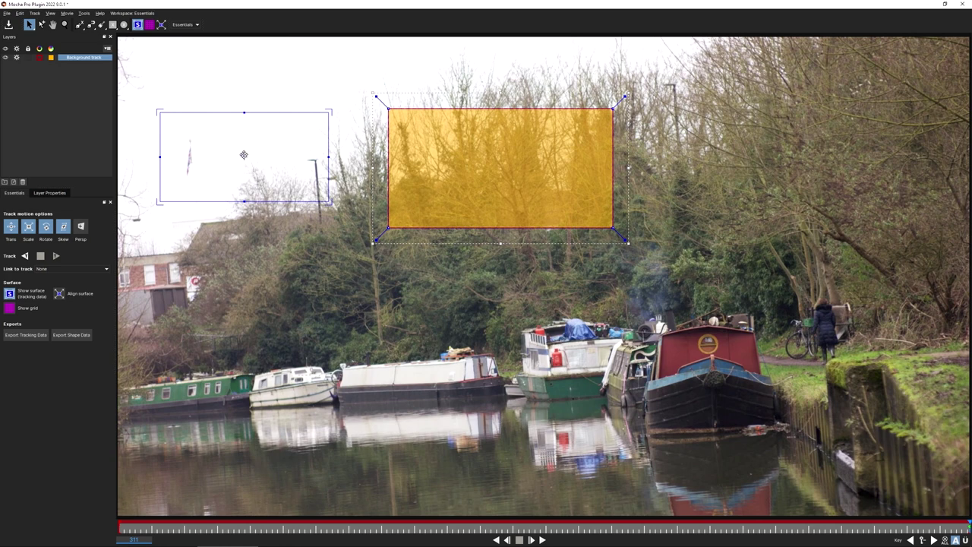
left_click_drag(244, 155, 259, 162)
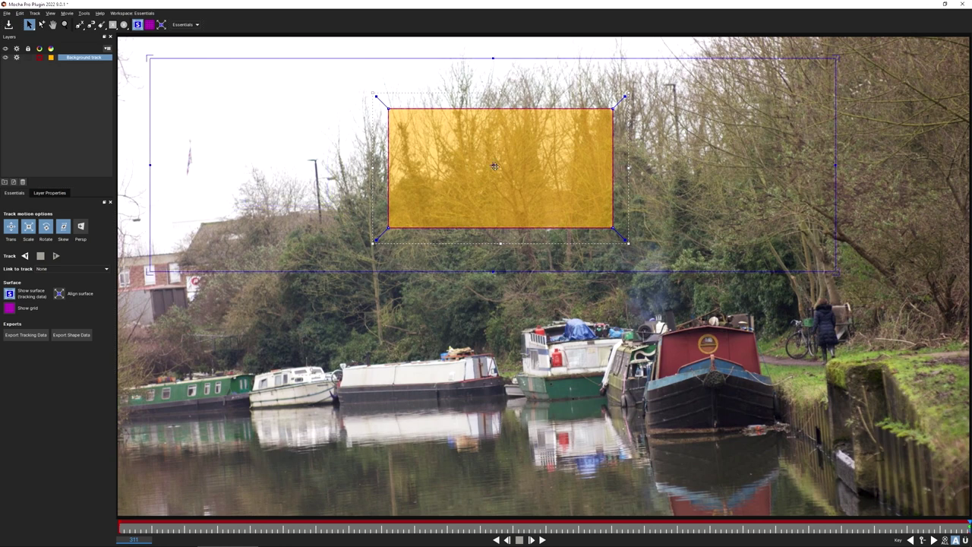
left_click_drag(495, 166, 369, 136)
left_click_drag(712, 137, 804, 125)
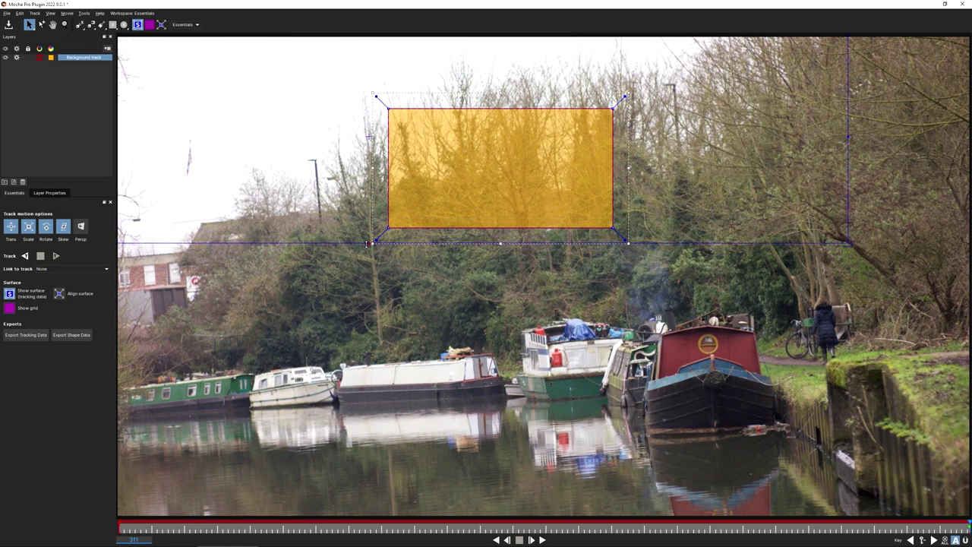
left_click_drag(369, 243, 369, 265)
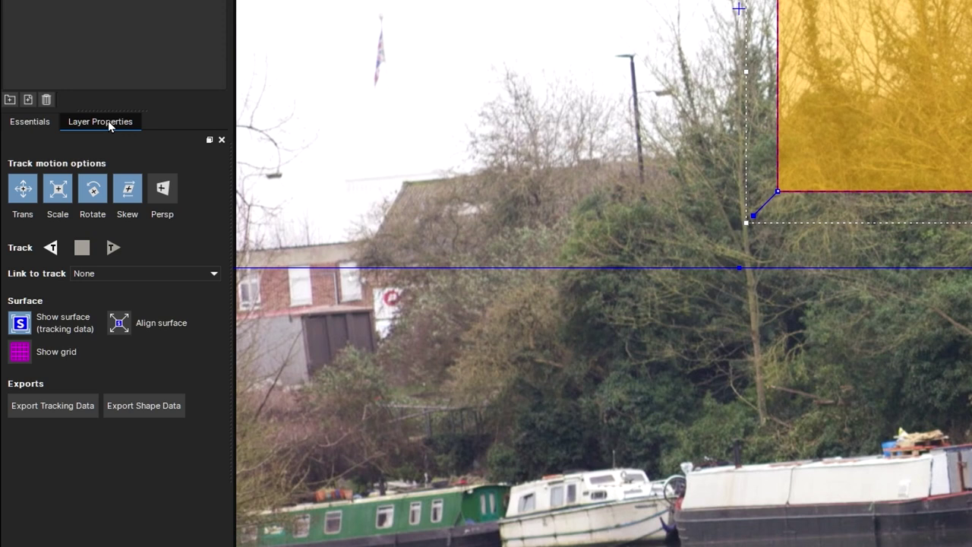
Try Grid8x8 as the Background track layer's insert clip and settle on Grid16x16
left_click(126, 121)
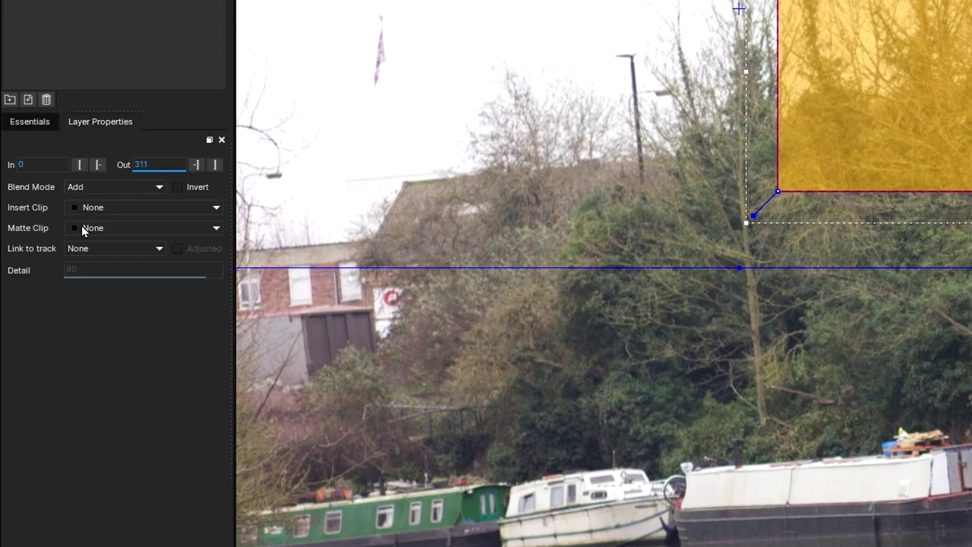
left_click(108, 212)
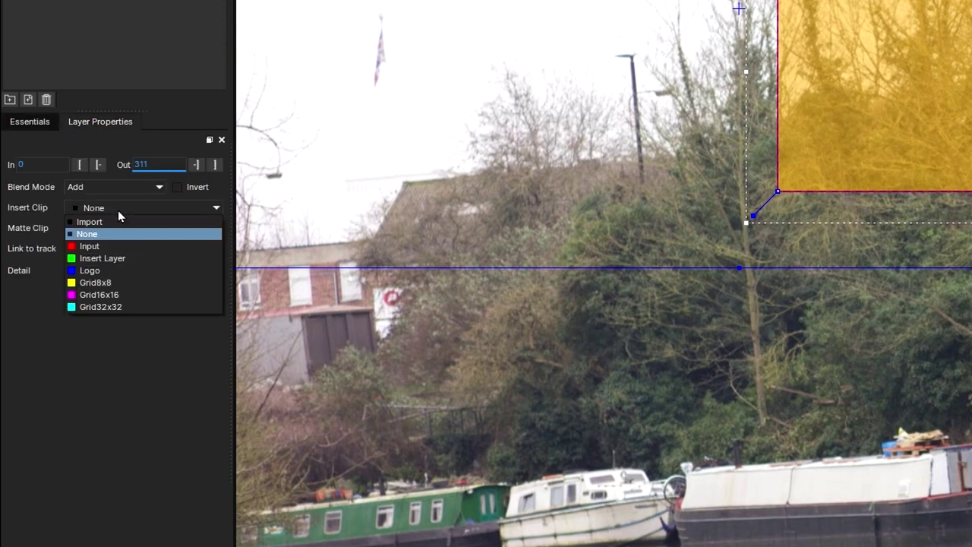
left_click(125, 283)
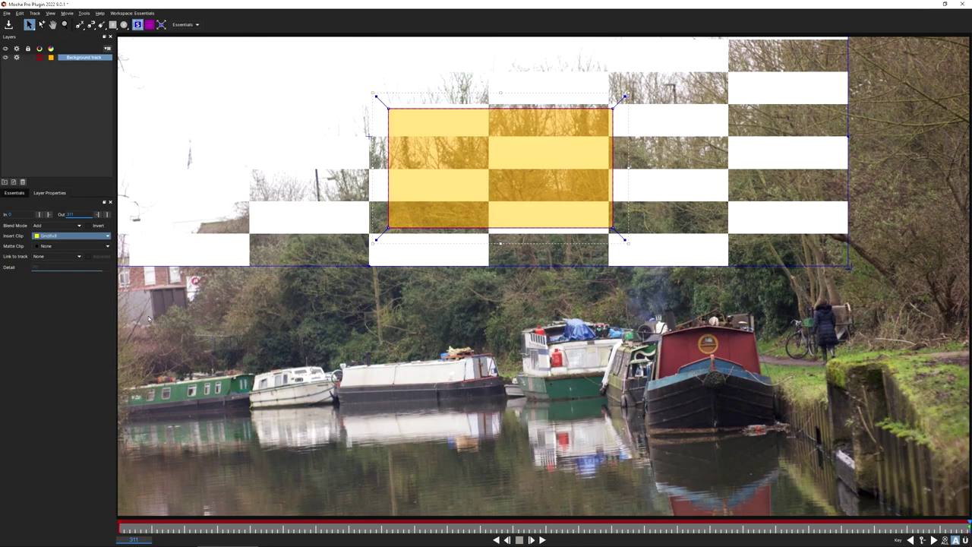
left_click(64, 238)
left_click(68, 281)
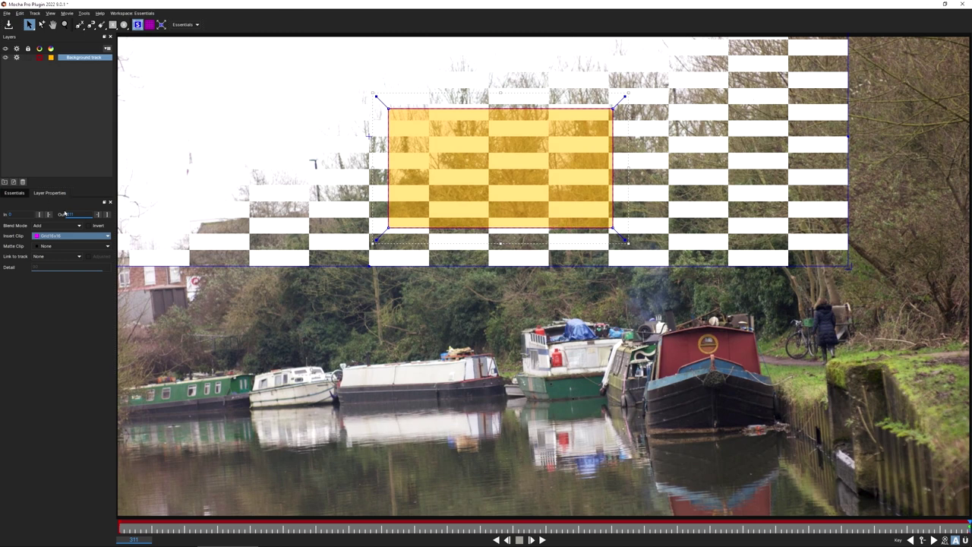
Enable perspective motion and track the Background track layer backwards from the last frame
left_click(49, 192)
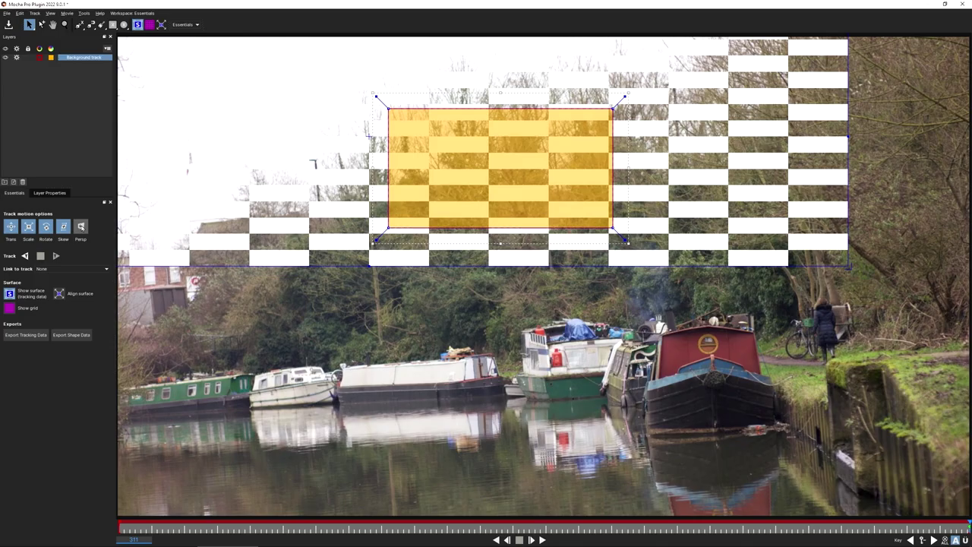
left_click(81, 226)
left_click(24, 257)
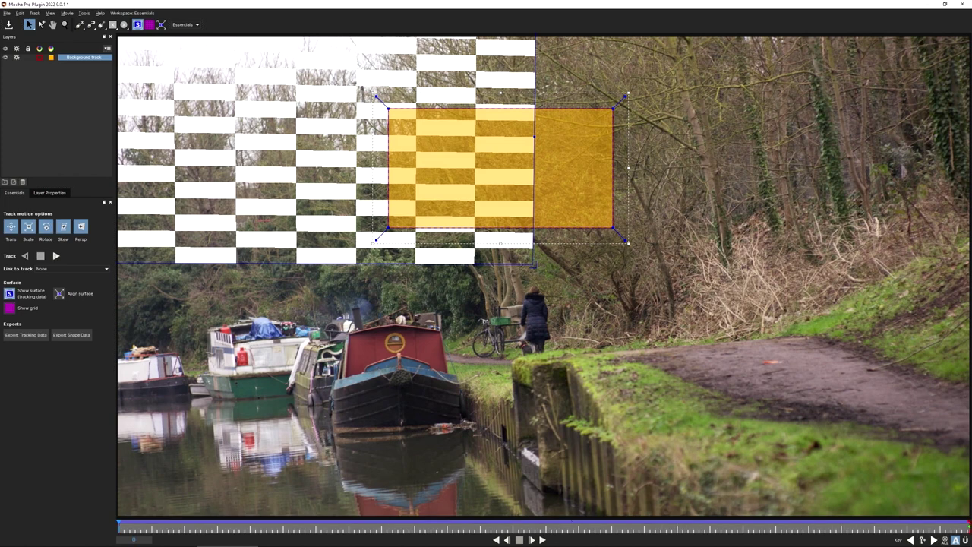
Play and scrub through the tracked clip to check how well the grid sticks to the background
left_click(542, 540)
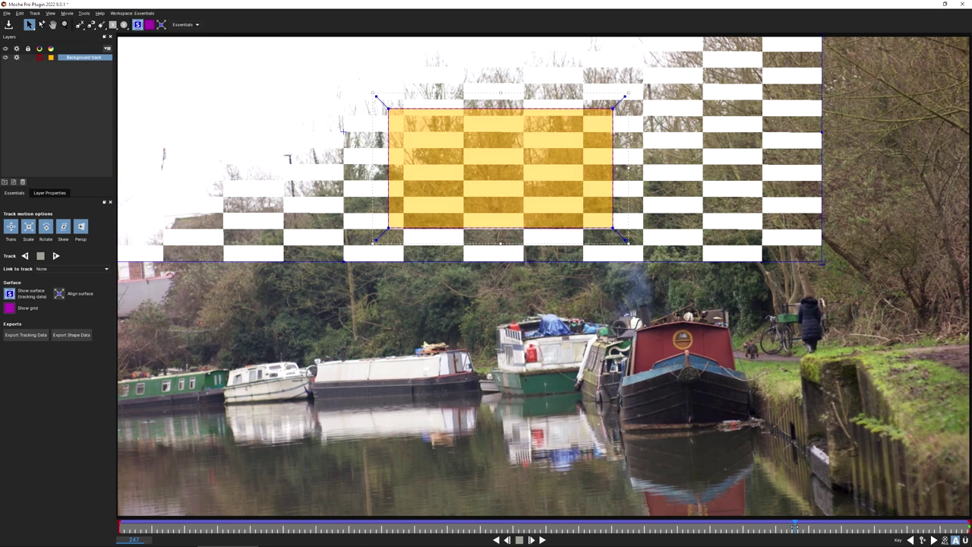
left_click_drag(794, 525, 866, 518)
left_click_drag(522, 522, 598, 521)
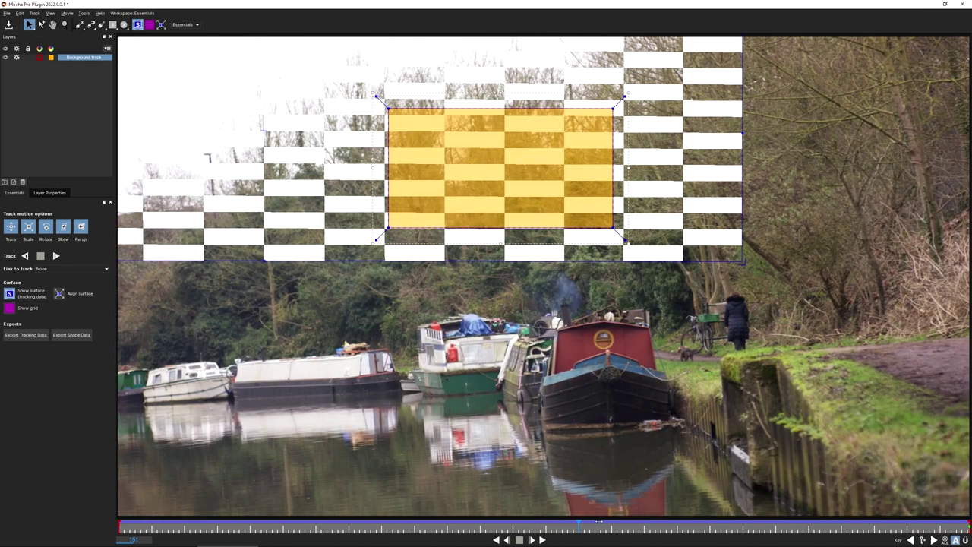
left_click_drag(814, 510, 971, 511)
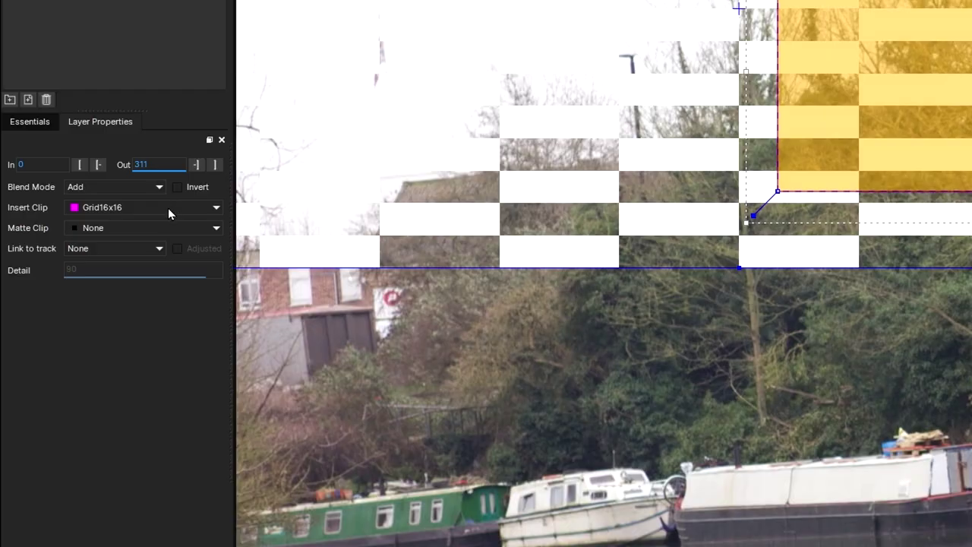
Set the Background track layer's insert clip to Insert Layer and scrub the timeline to preview the tracked sky
left_click(83, 235)
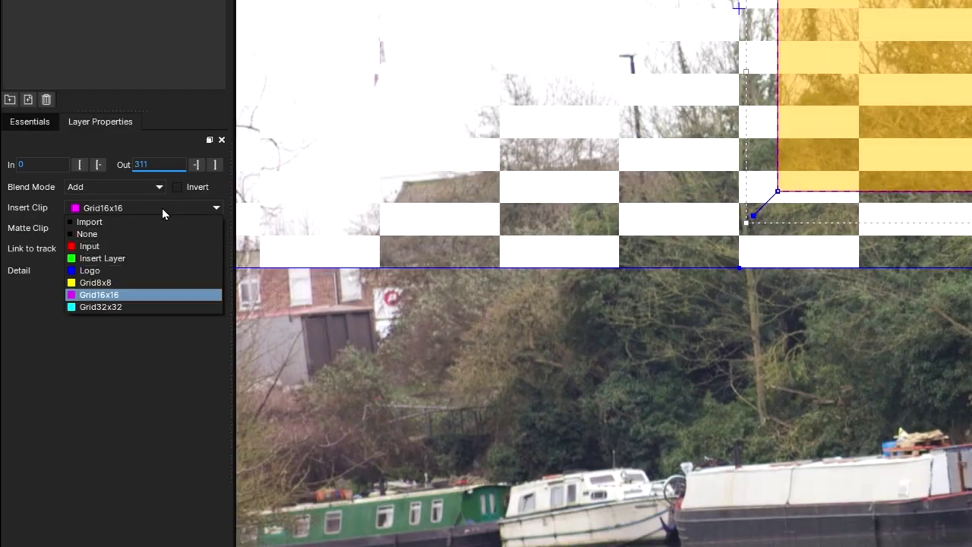
left_click(164, 261)
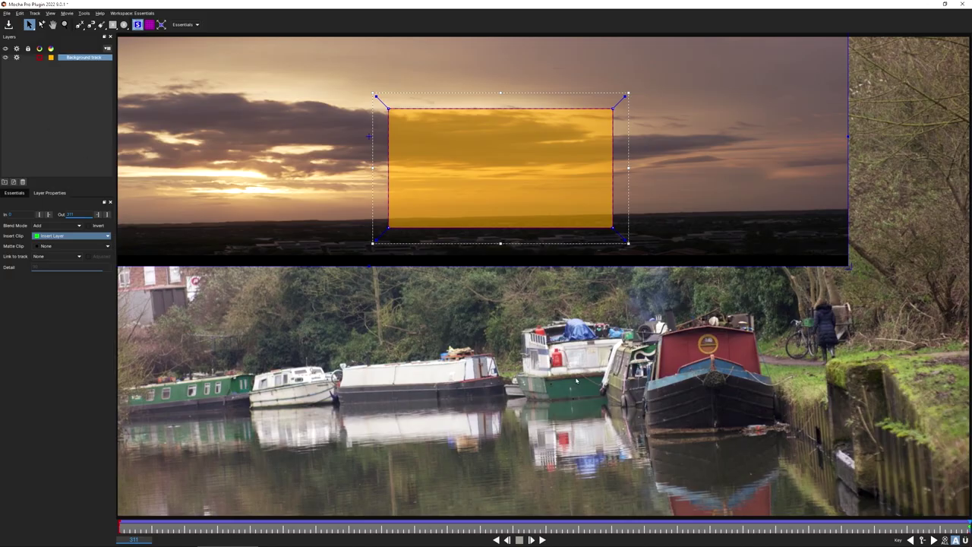
left_click_drag(916, 529, 970, 490)
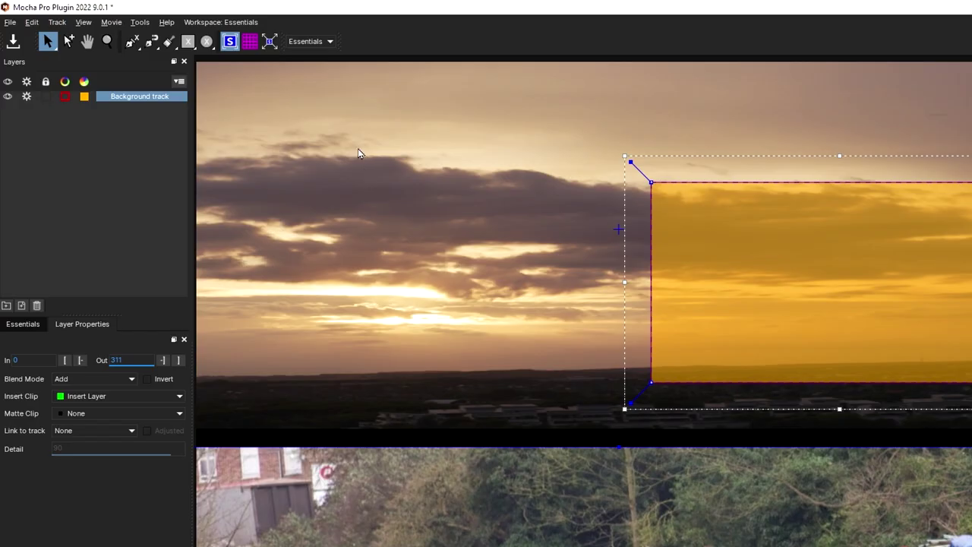
Switch to the Classic workspace and hide the layer mattes, spline outlines and transform bounding box for a clear view of the insert
left_click(324, 42)
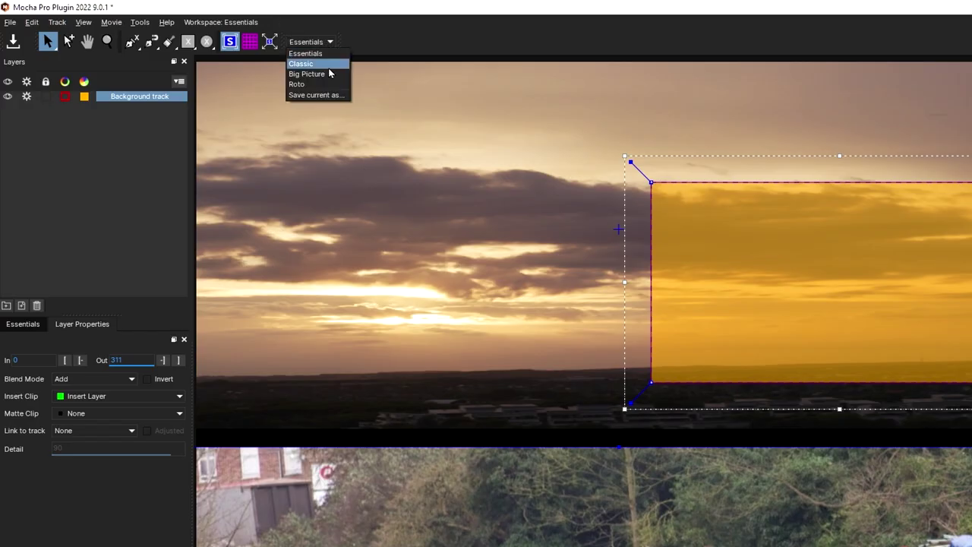
left_click(326, 65)
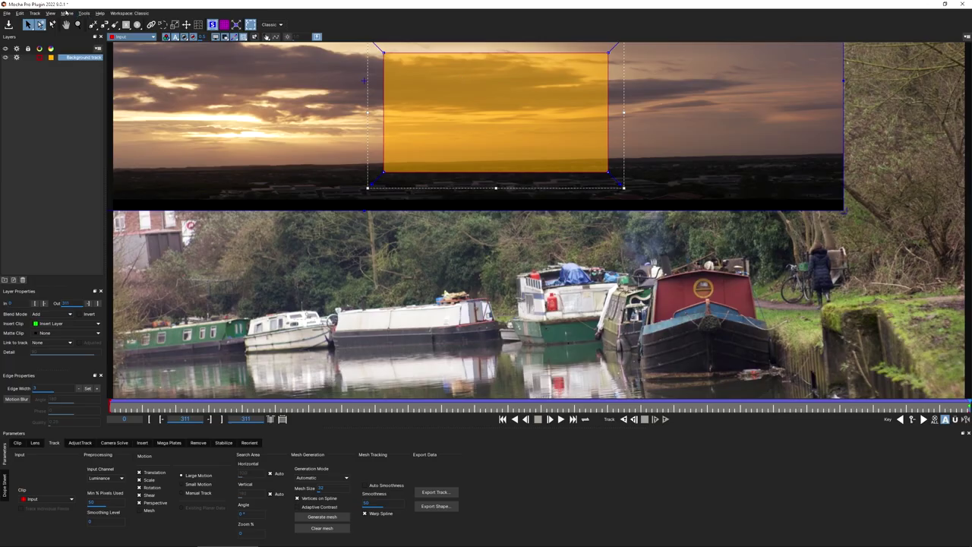
left_click(50, 12)
mouse_move(95, 133)
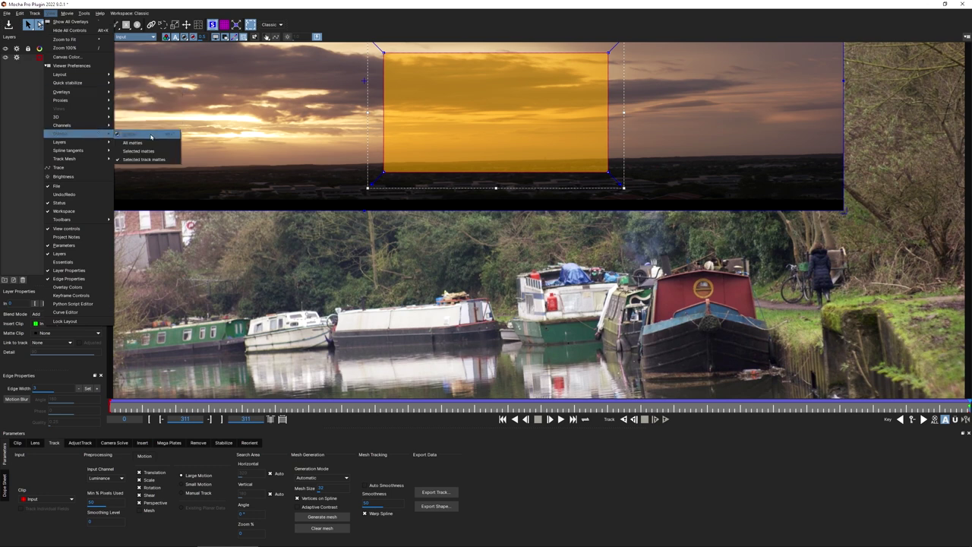
left_click(152, 135)
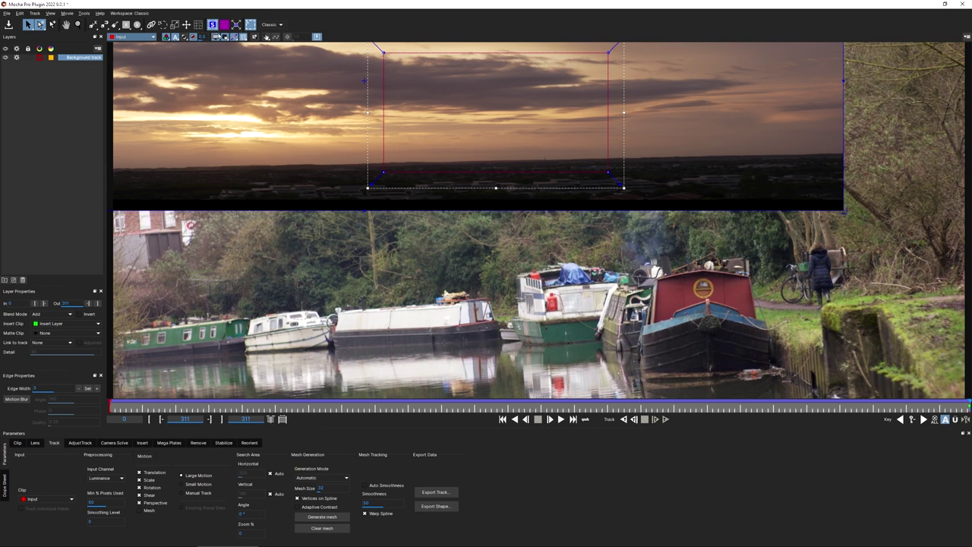
left_click(225, 38)
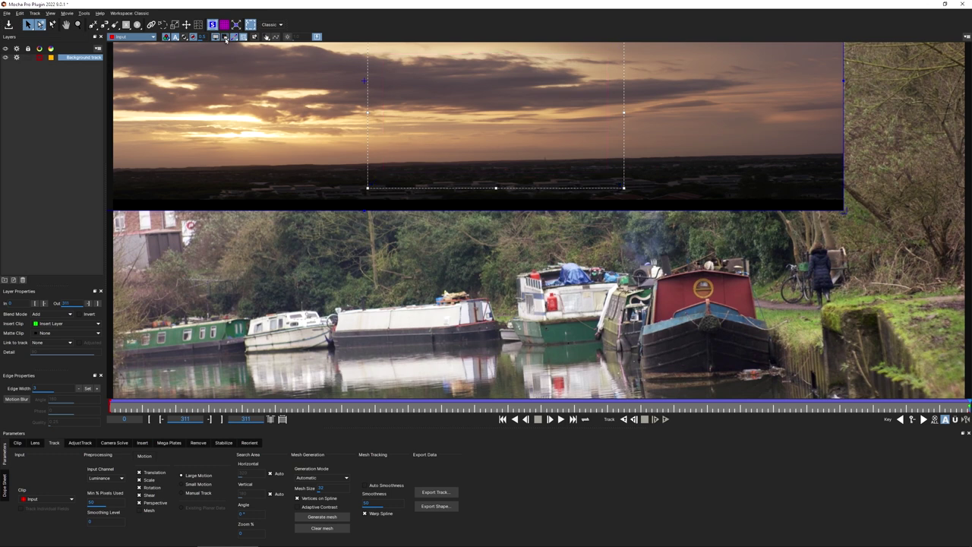
left_click(250, 25)
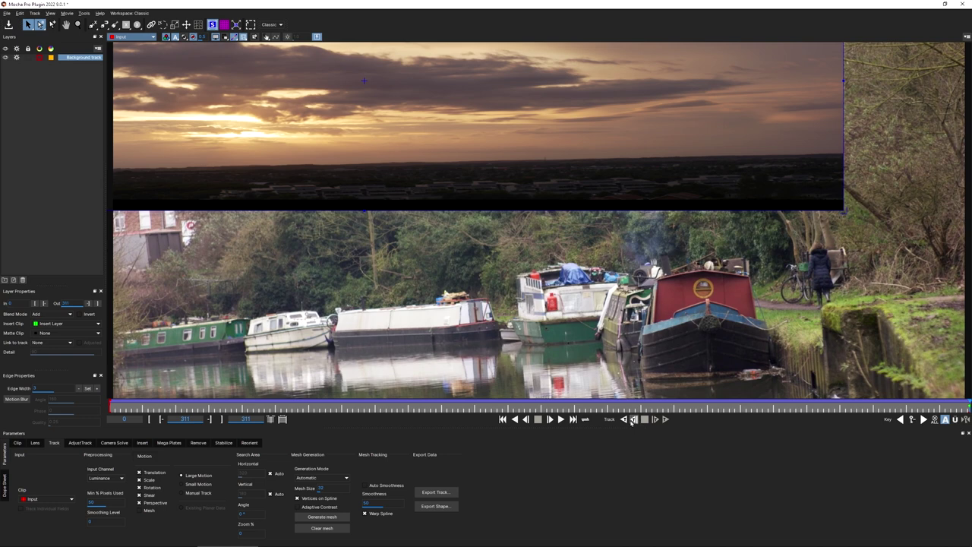
left_click_drag(557, 412, 970, 378)
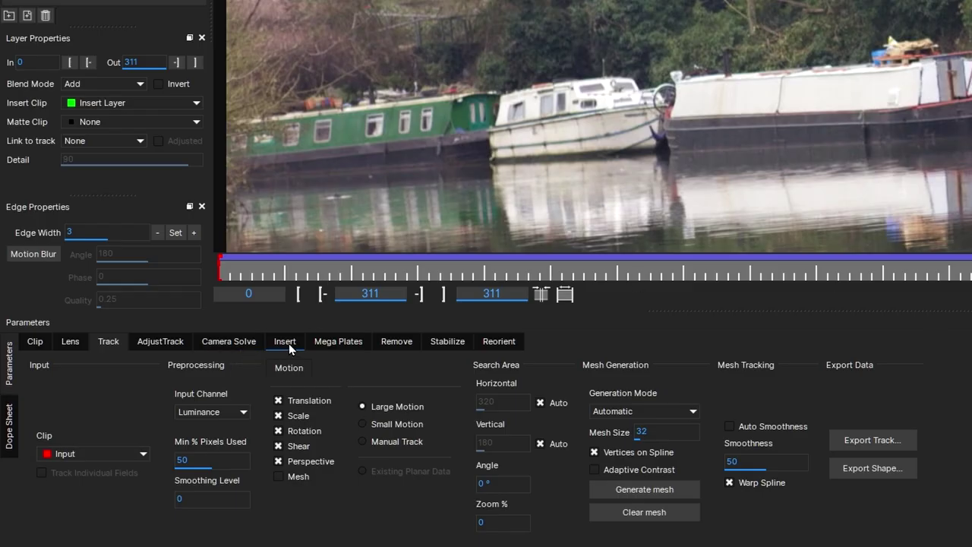
Set the Insert module's blend mode to Multiply and scrub the clip to preview the blended sky
left_click(287, 342)
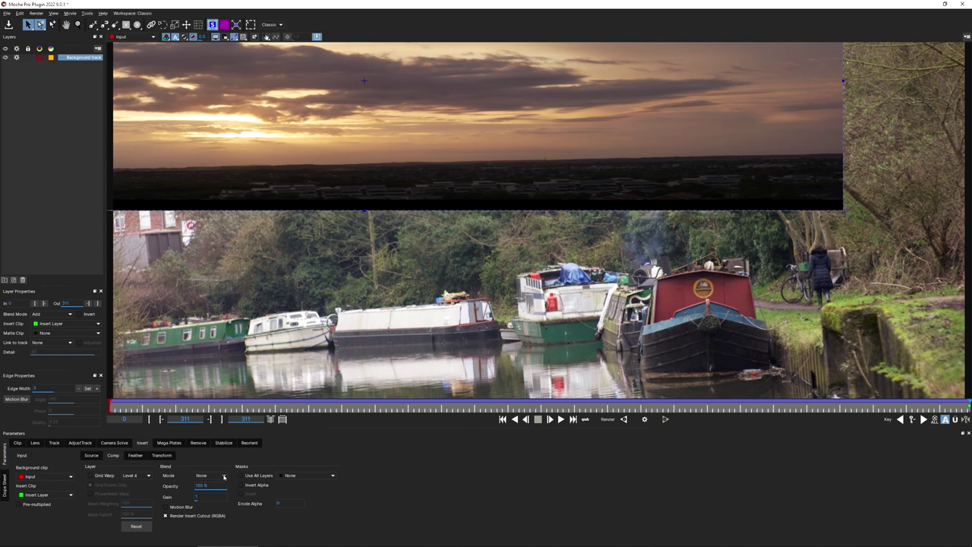
left_click(220, 478)
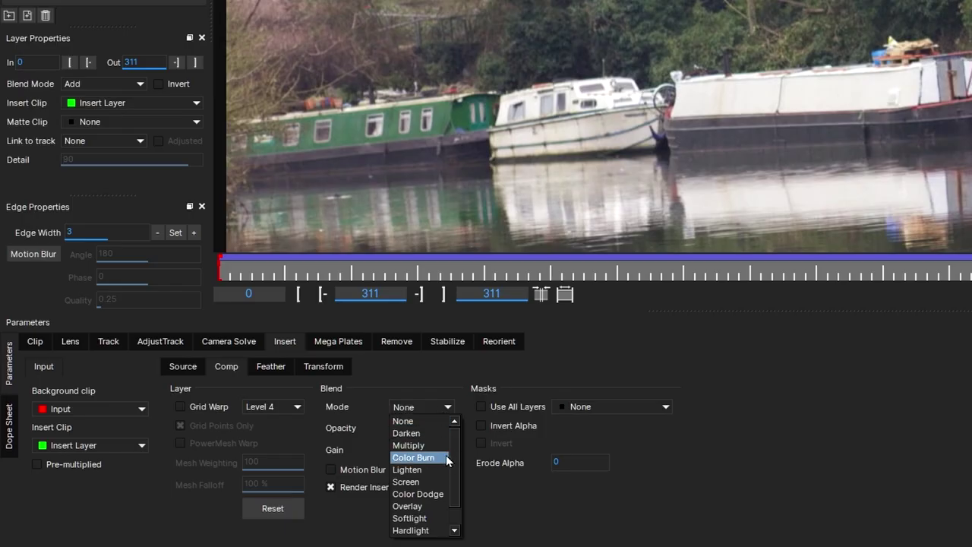
left_click(447, 444)
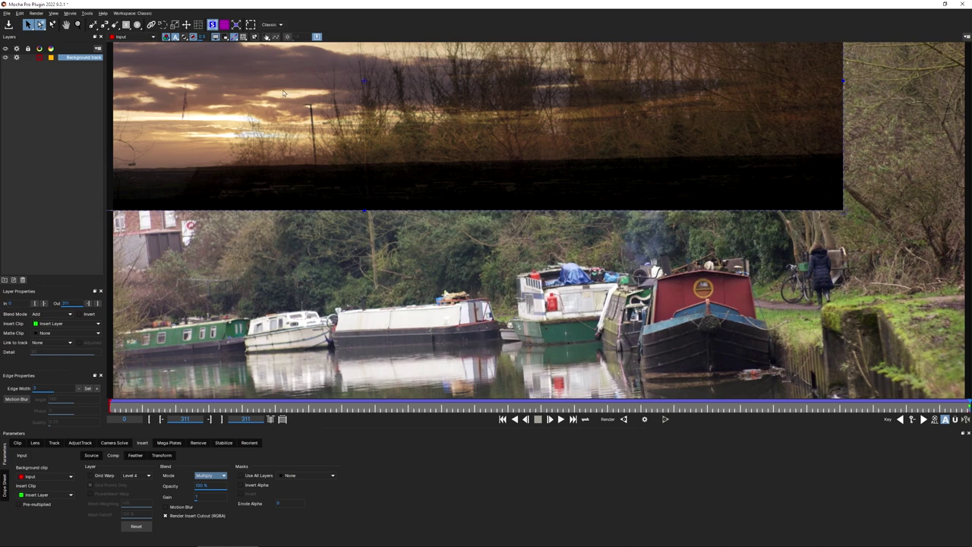
left_click_drag(679, 411, 967, 408)
Scale, rotate and reposition the sky insert's surface so it spans the full frame width, with its lower edge slightly tilted
key("z")
left_click_drag(282, 229, 294, 324)
key("s")
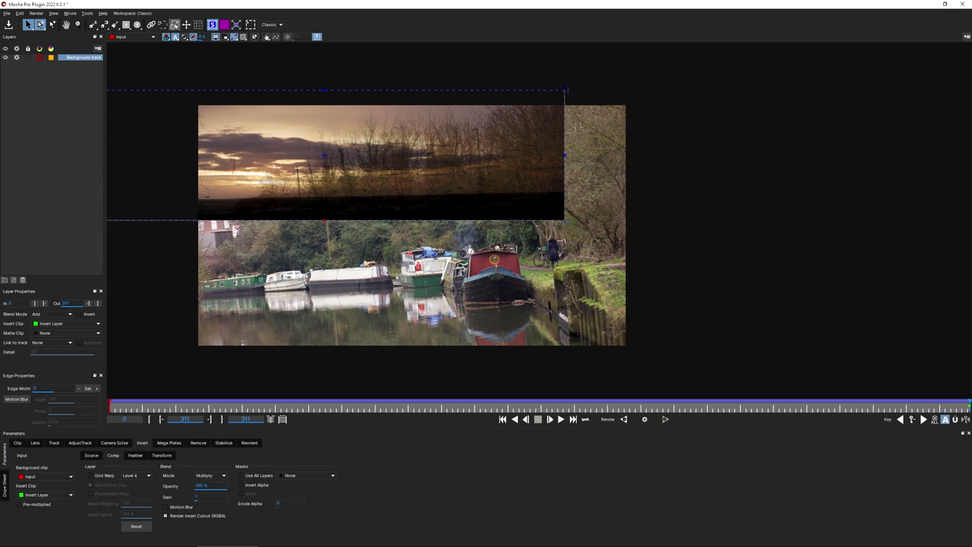
left_click(175, 24)
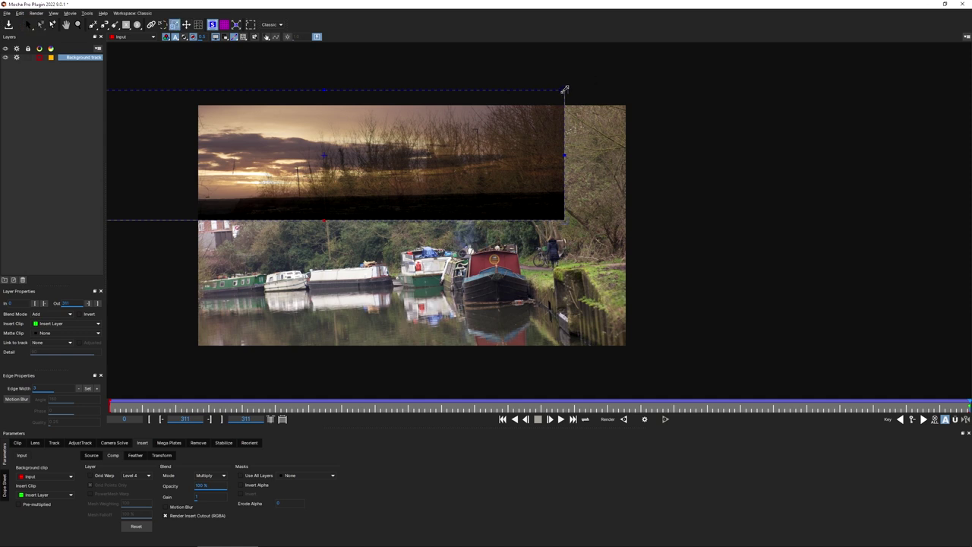
left_click_drag(564, 92, 474, 80)
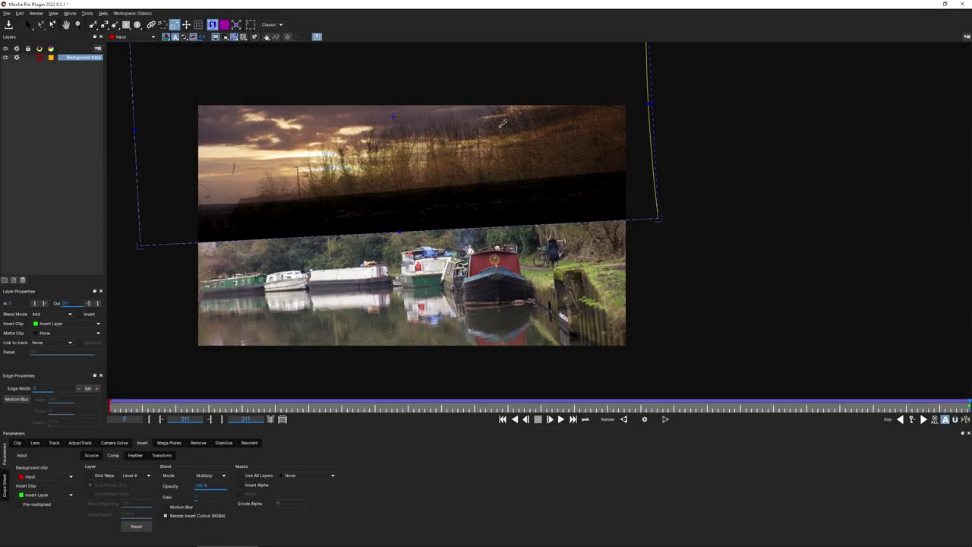
key("x")
left_click_drag(489, 147, 508, 259)
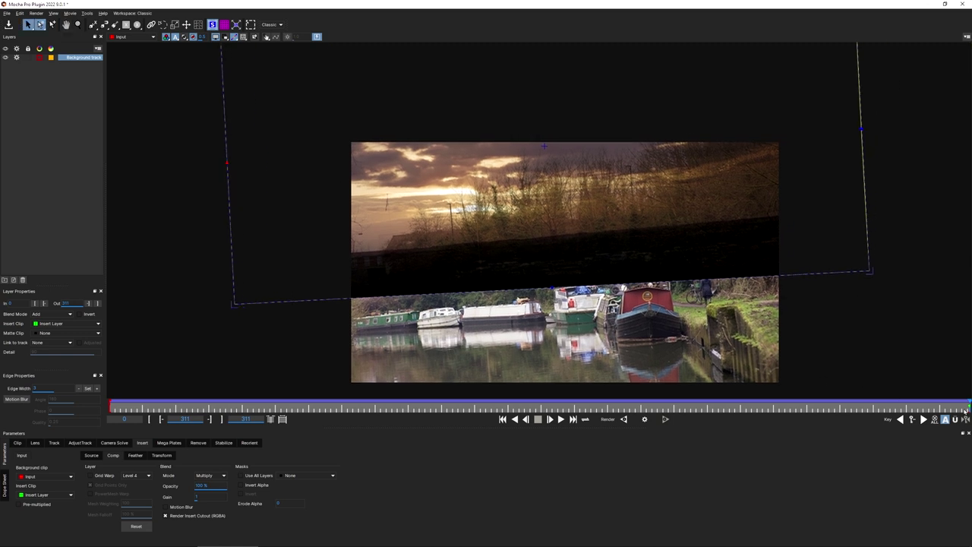
mouse_move(965, 409)
left_mouse_down()
mouse_move(212, 409)
mouse_move(969, 408)
left_mouse_up()
Export the layer's tracking data as Blackmagic Fusion COMP Data (*.comp) to the clipboard
left_click(55, 442)
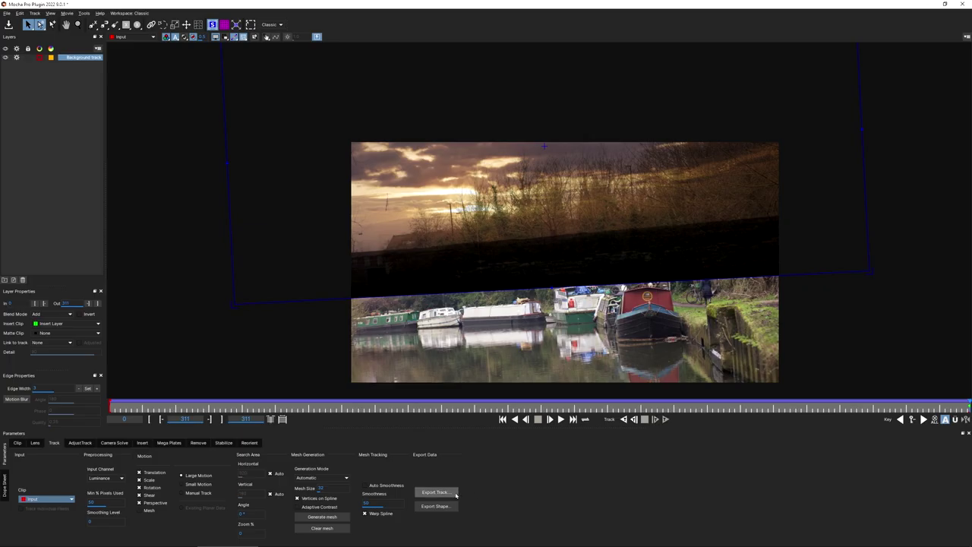
left_click(455, 493)
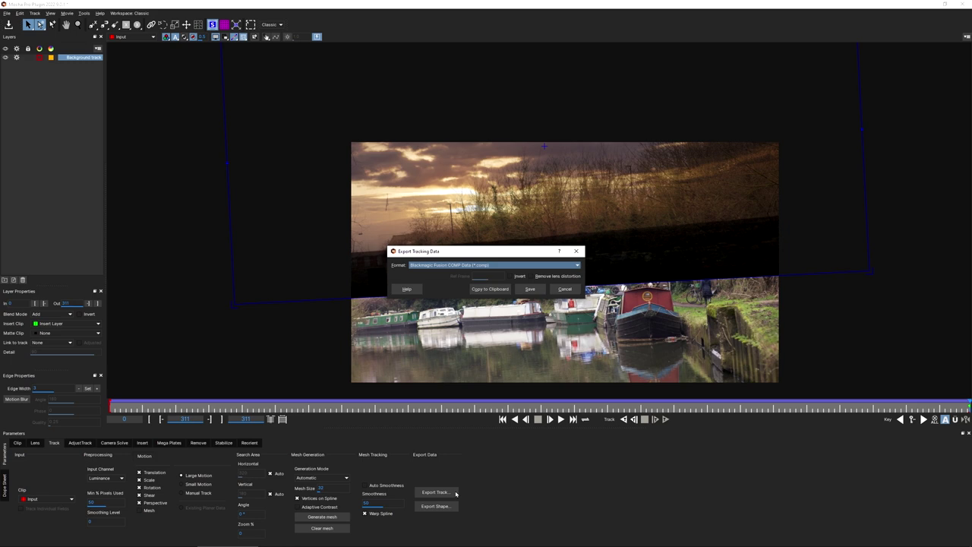
left_click(547, 266)
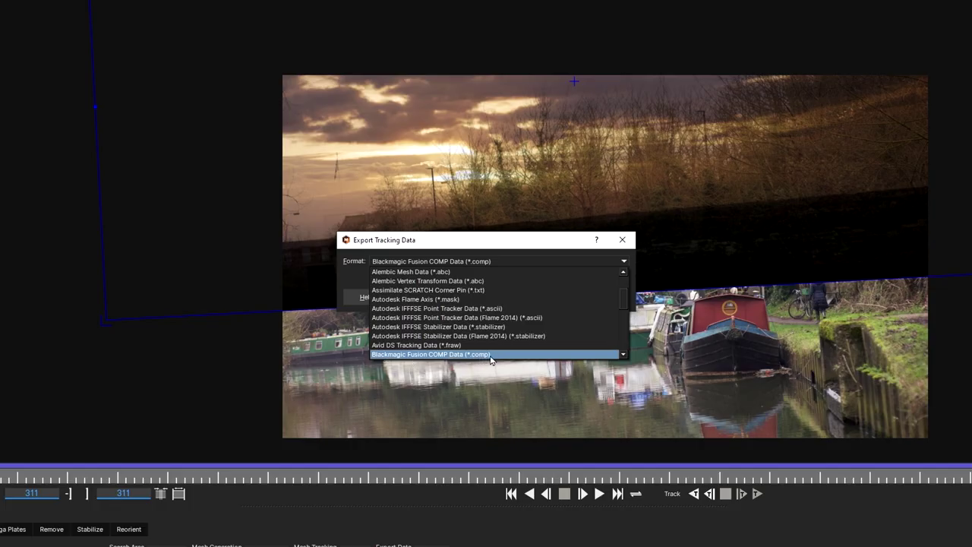
left_click(487, 357)
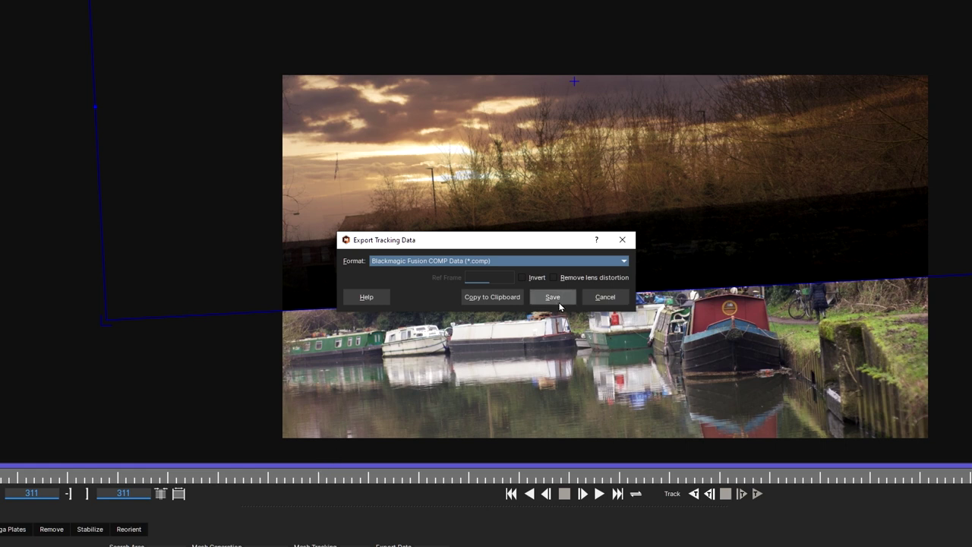
left_click(506, 298)
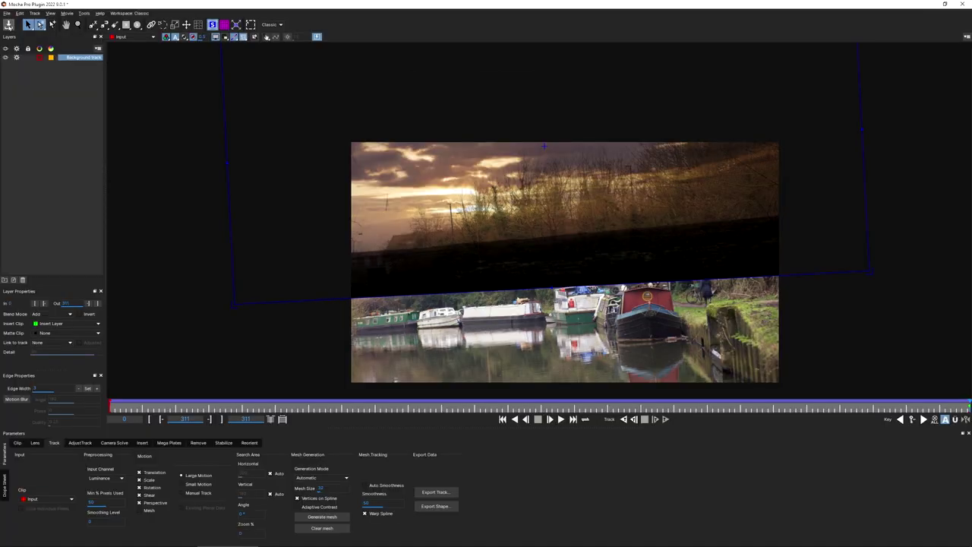
Exit Mocha Pro to return to Fusion Studio and paste the copied tracking data into empty space in the node graph
left_click(8, 13)
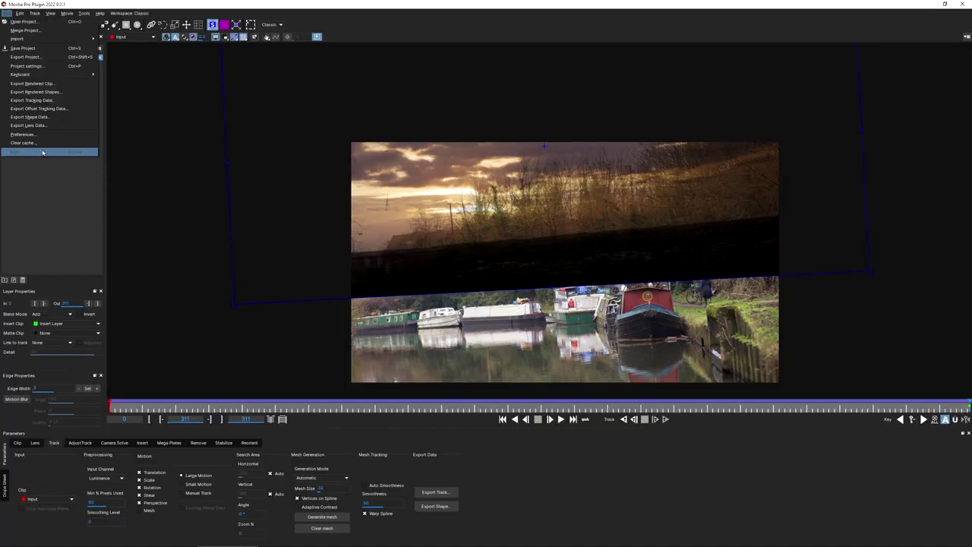
left_click(43, 153)
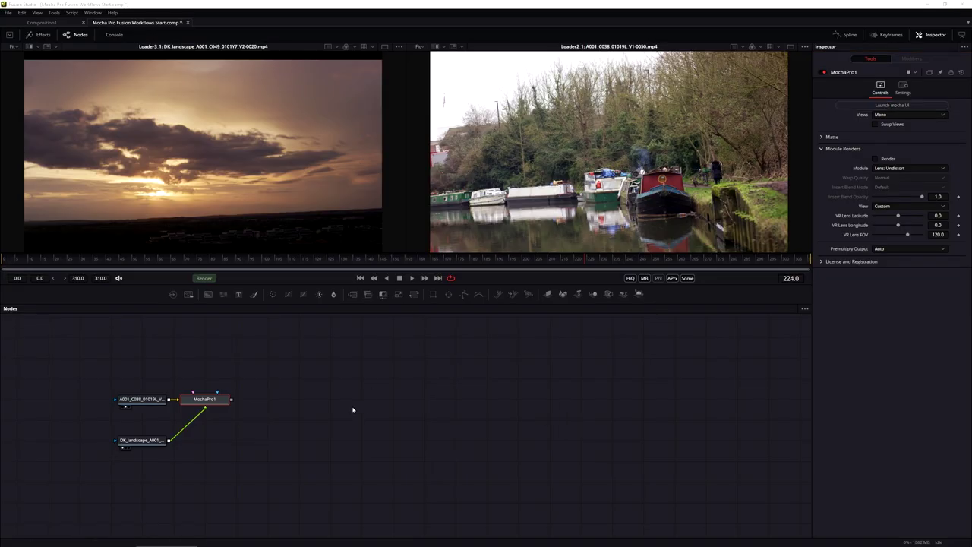
left_click(279, 424)
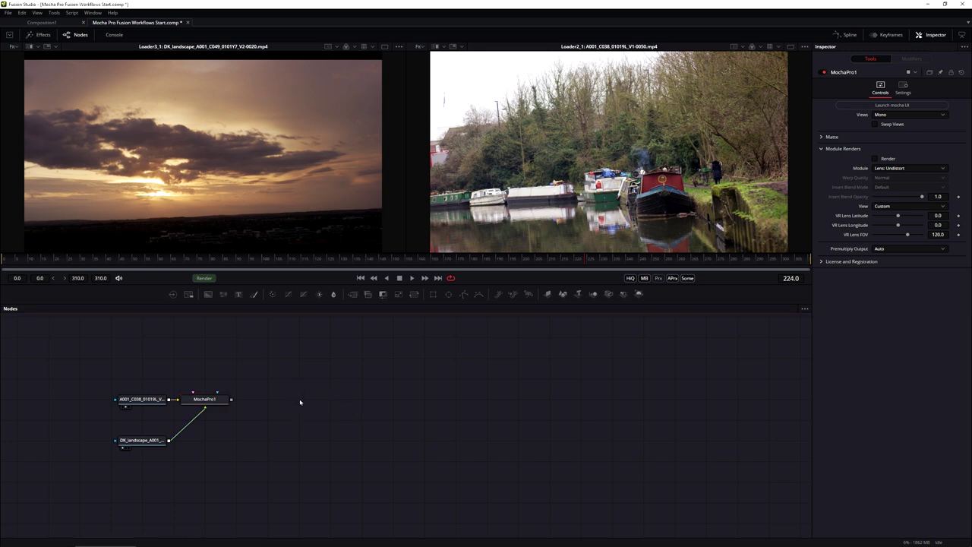
left_click(22, 13)
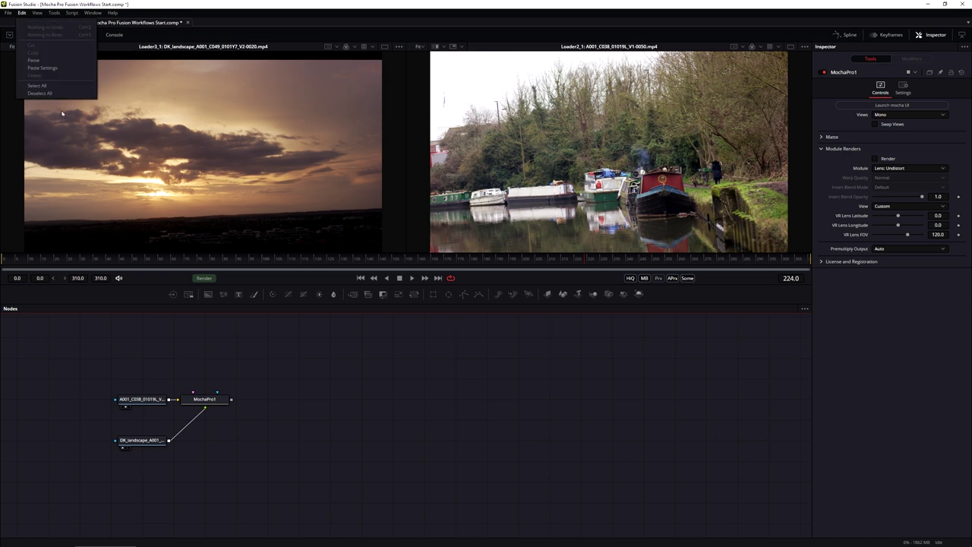
left_click(65, 68)
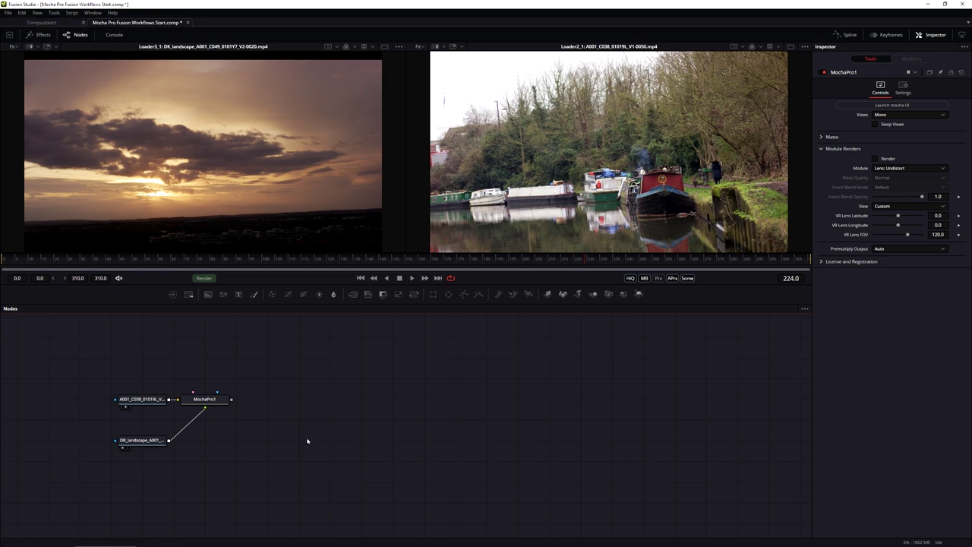
key("ctrl+v")
left_click_drag(317, 439, 433, 410)
Delete the pasted placeholder loader and connect the canal clip's loader to the Tracker1 node
left_click(367, 403)
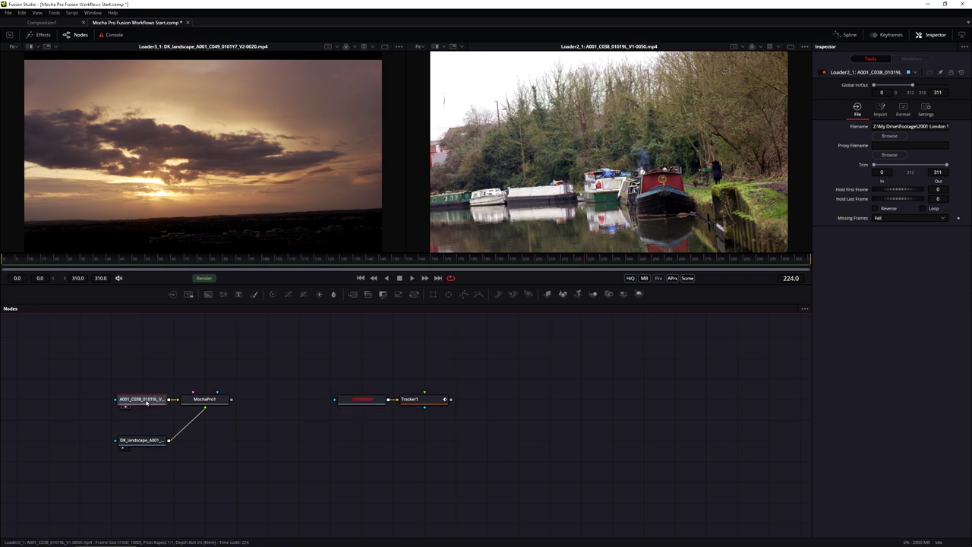
left_click(349, 400)
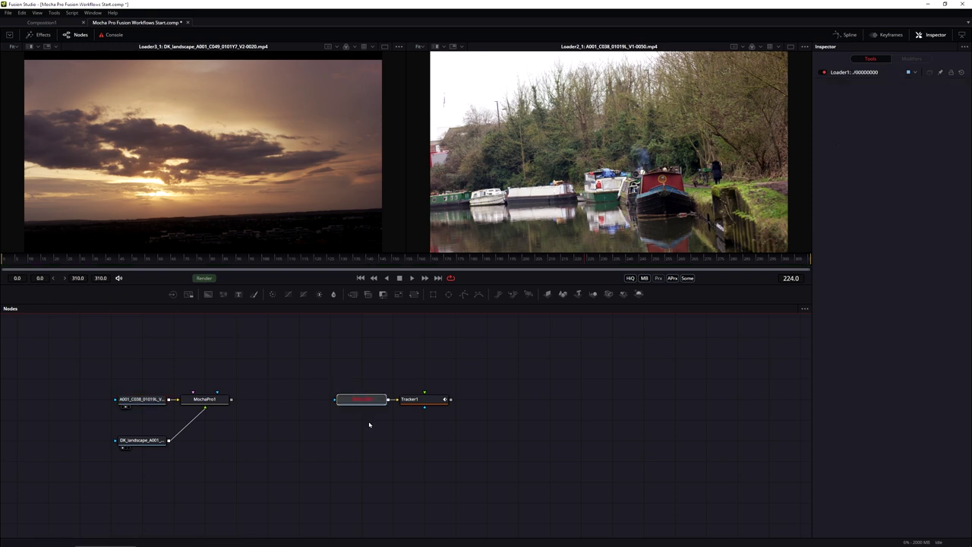
key("Delete")
left_click_drag(171, 400, 323, 443)
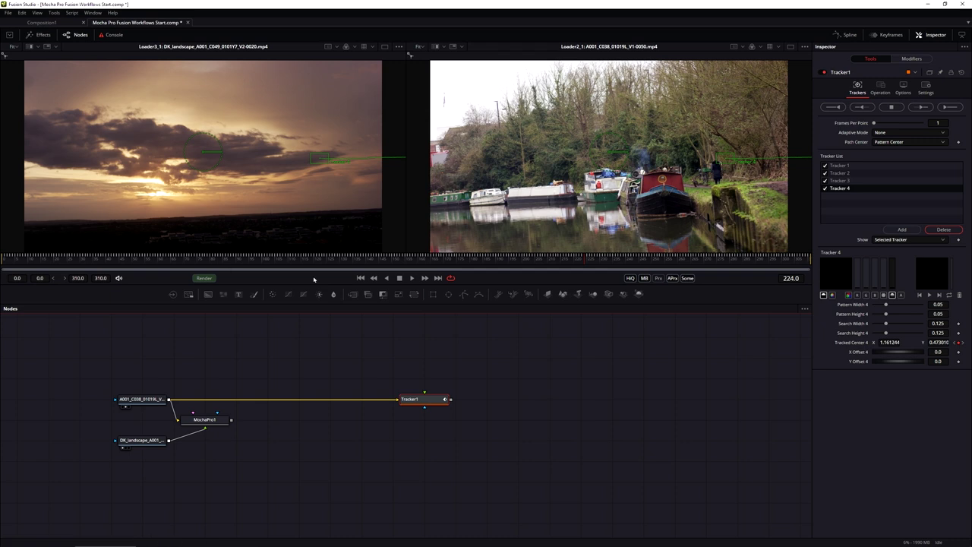
Switch to a single, taller viewer and examine the Tracker1 points' motion paths around the canal clip at different frames
left_click_drag(123, 260, 166, 259)
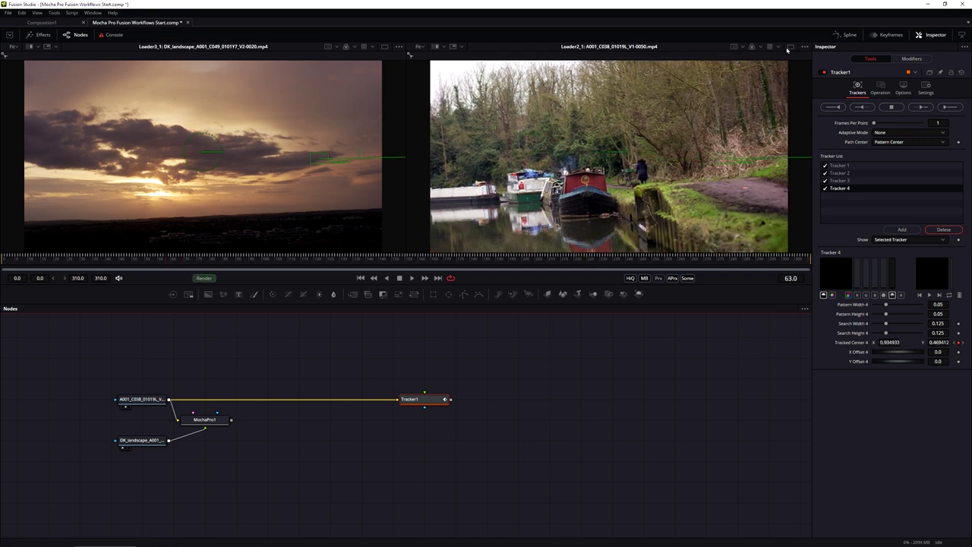
left_click(790, 46)
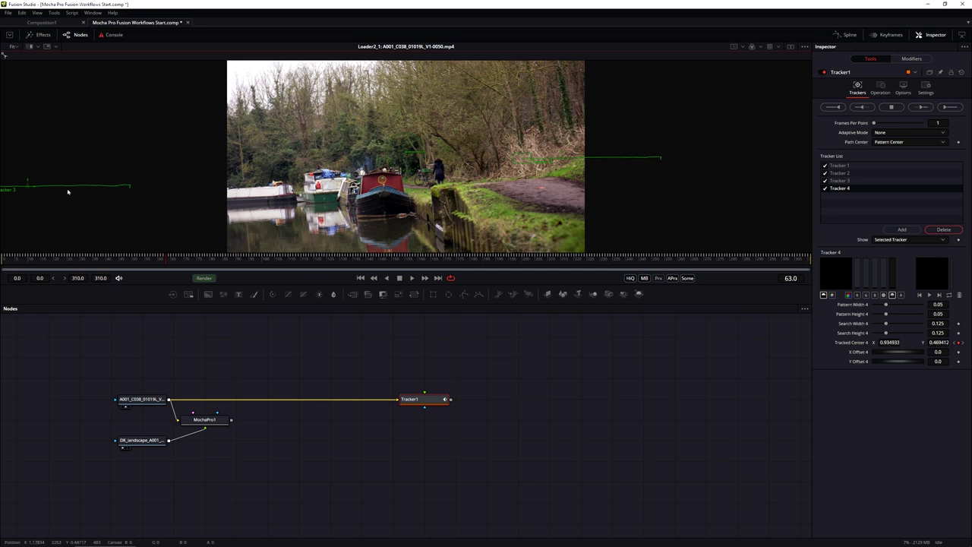
left_click_drag(380, 303, 380, 396)
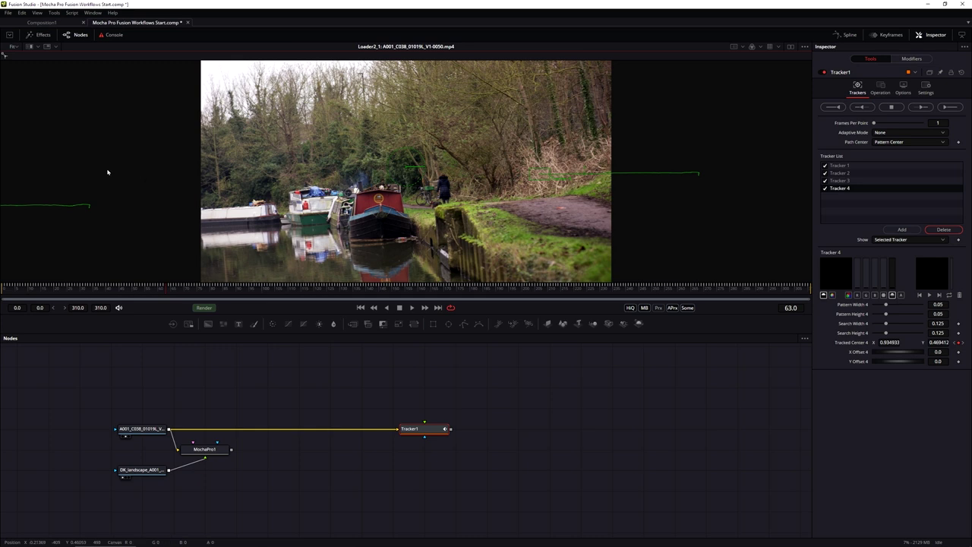
left_click_drag(113, 167, 183, 274)
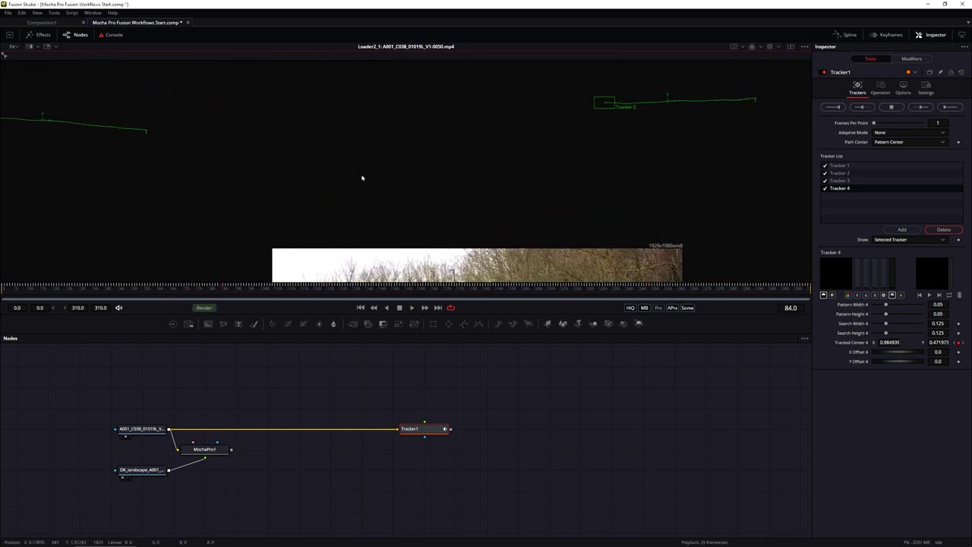
left_click_drag(683, 205, 645, 91)
left_click_drag(630, 278, 630, 214)
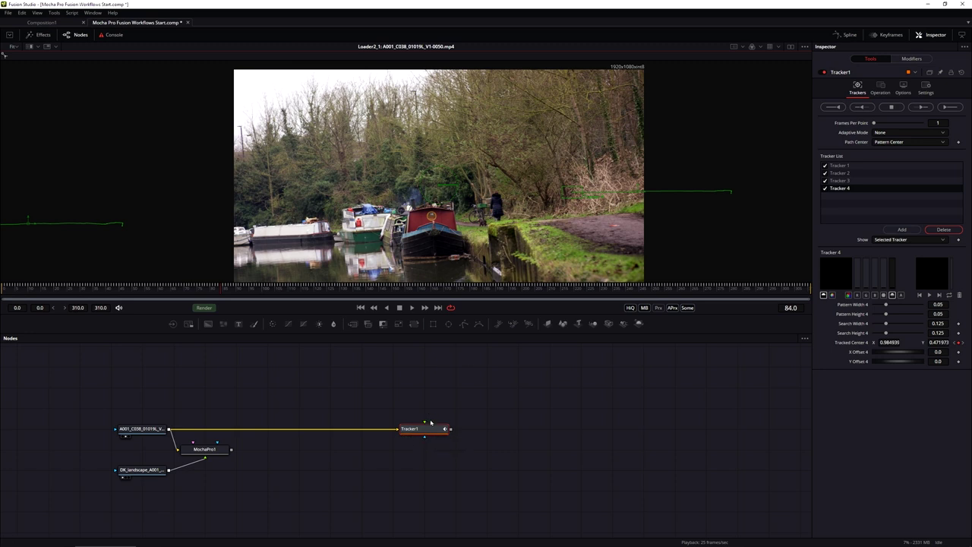
Move Tracker1 closer to the loaders and connect the sunset landscape clip's loader to its foreground input
left_click_drag(428, 433, 375, 436)
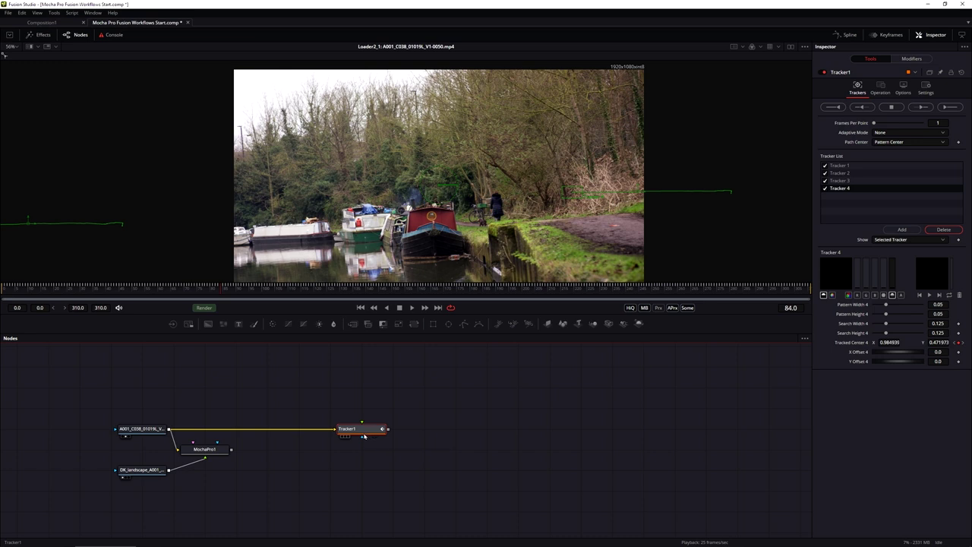
left_click_drag(169, 469, 364, 427)
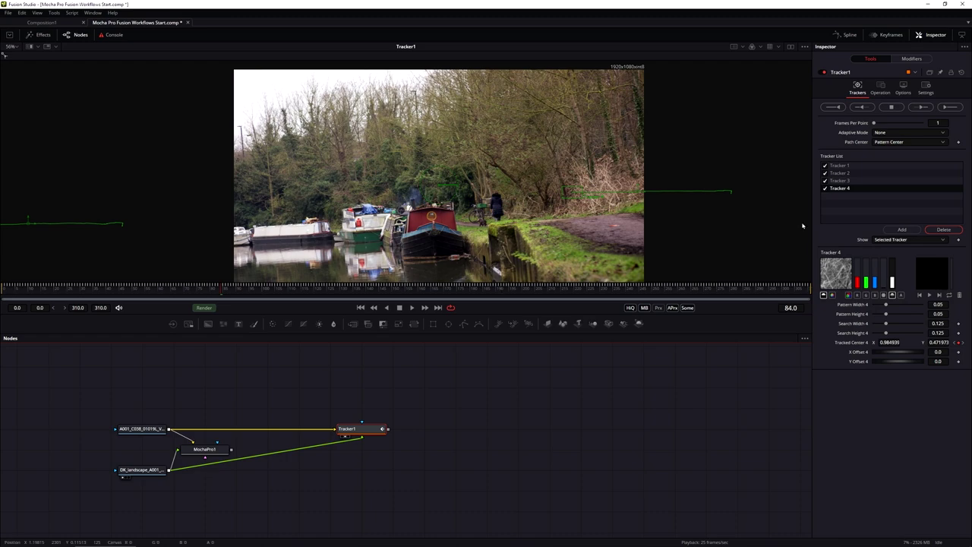
Set Tracker1's operation to Match Move and scrub through the shot to check how the sky follows the track
left_click(881, 88)
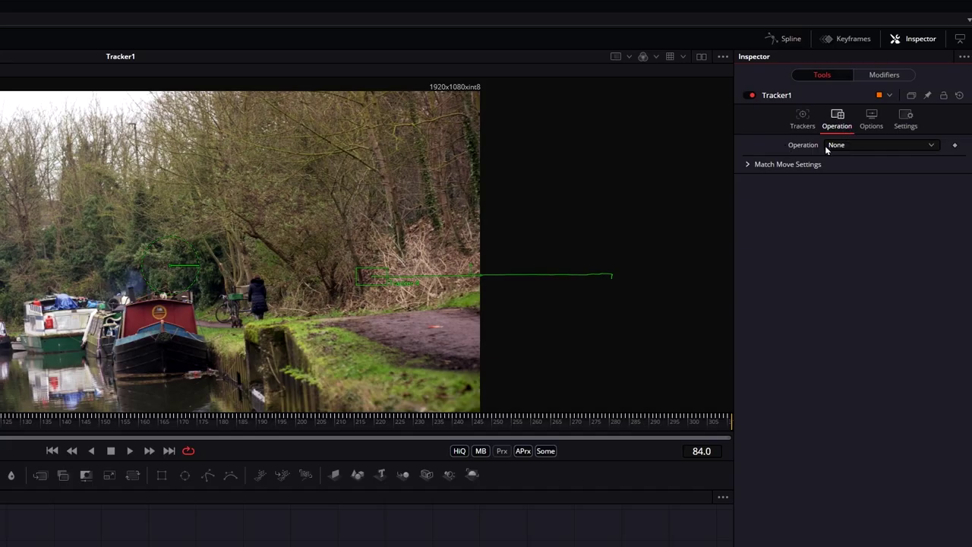
left_click(931, 105)
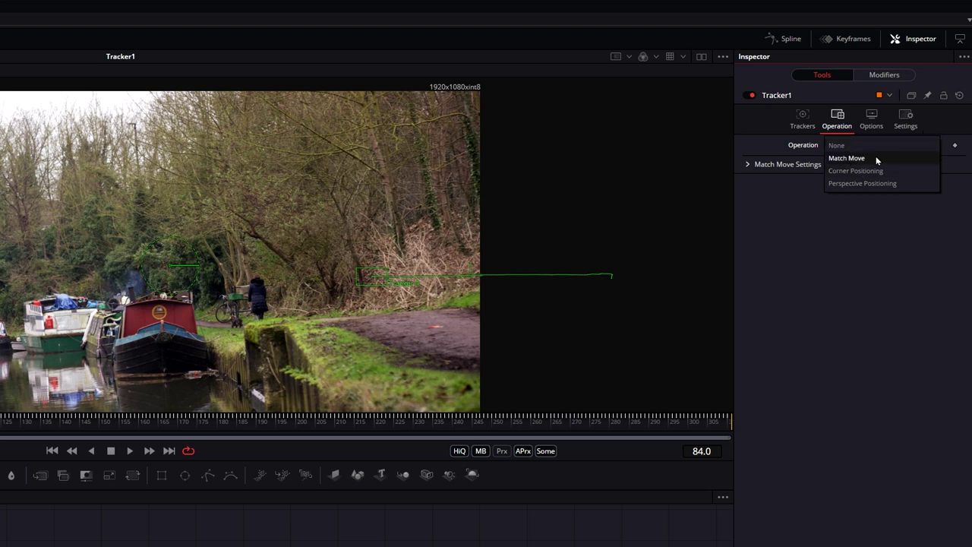
left_click(883, 159)
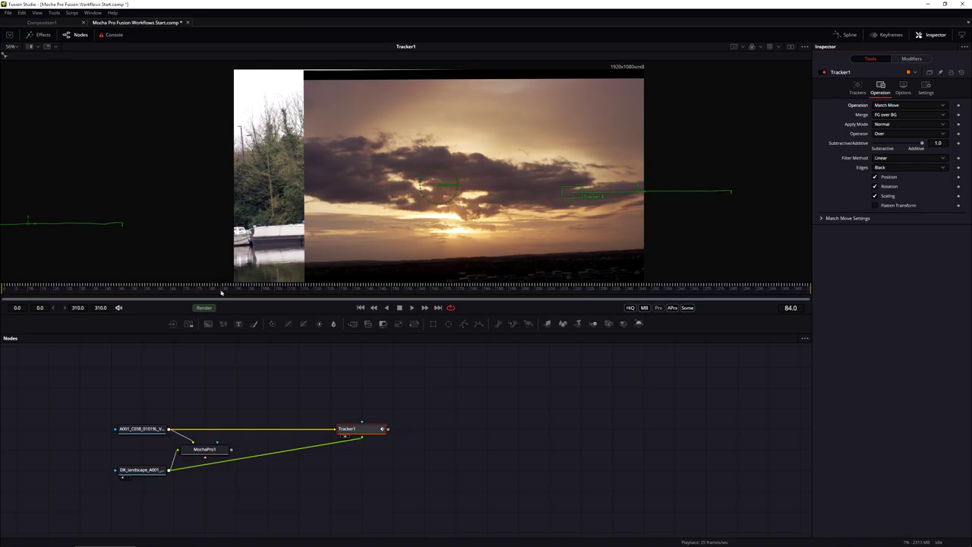
left_click_drag(221, 289, 377, 283)
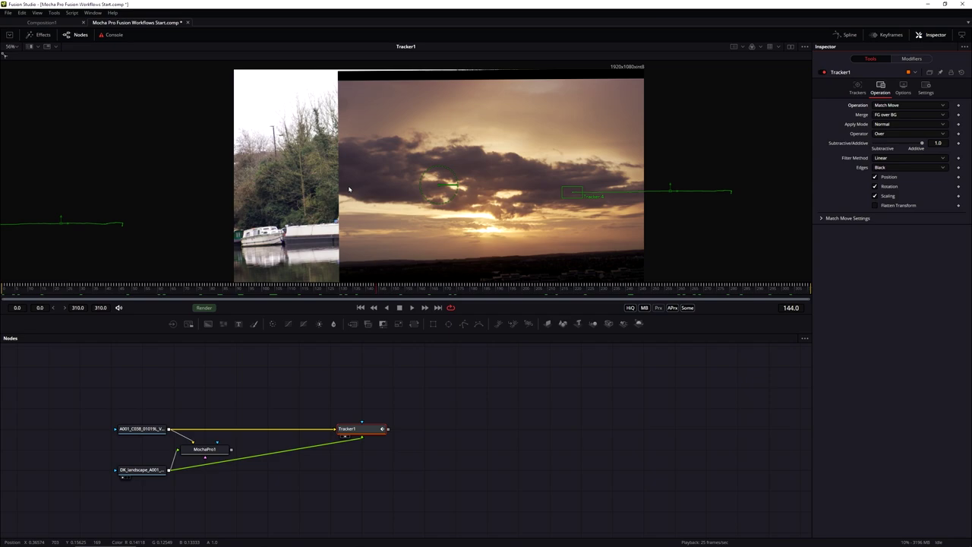
Set Tracker1's operation to Corner Positioning and play the composite to check the sky's movement
left_click(916, 105)
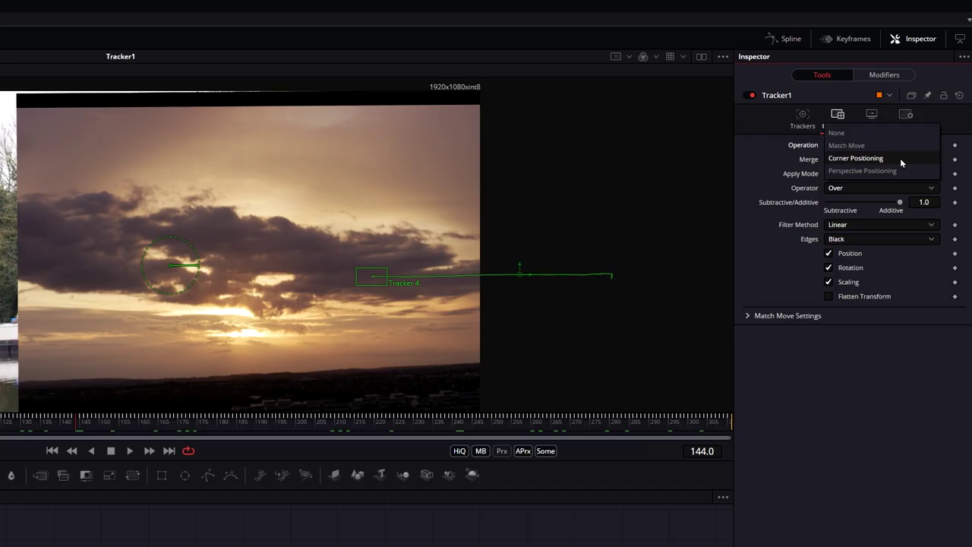
left_click(924, 115)
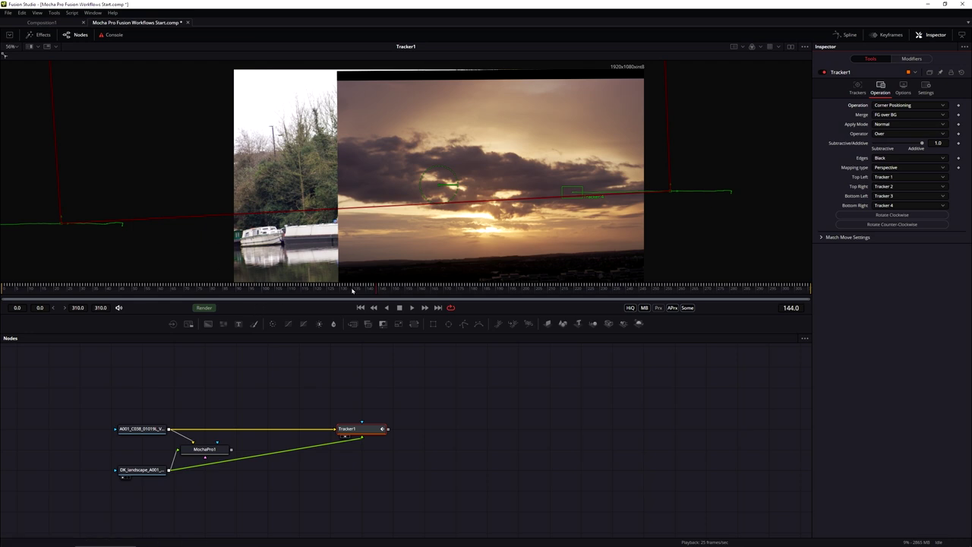
left_click_drag(353, 290, 506, 289)
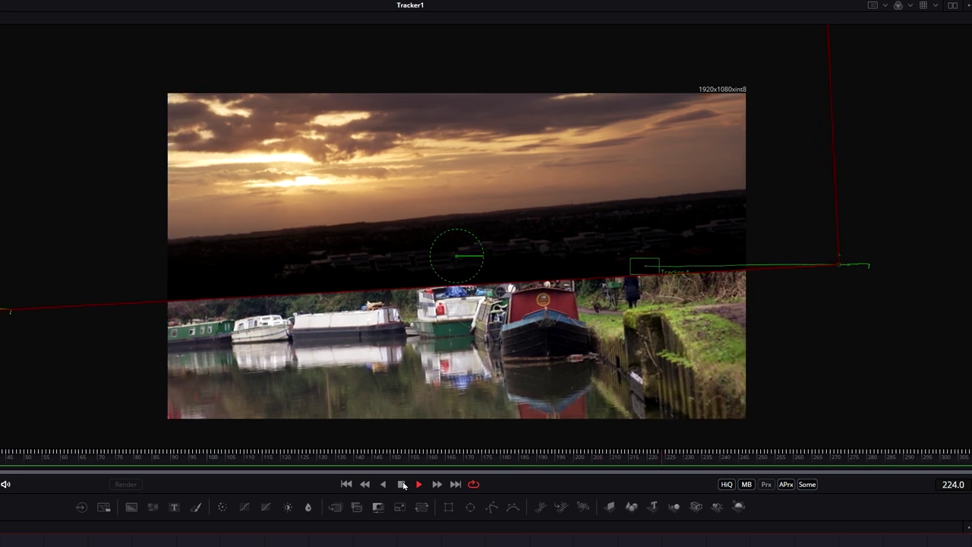
left_click(403, 485)
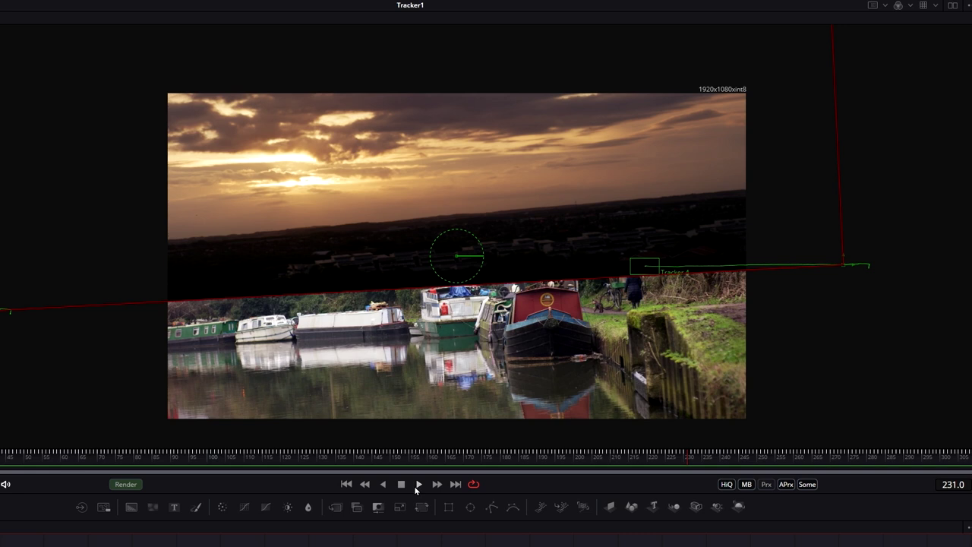
key("F4")
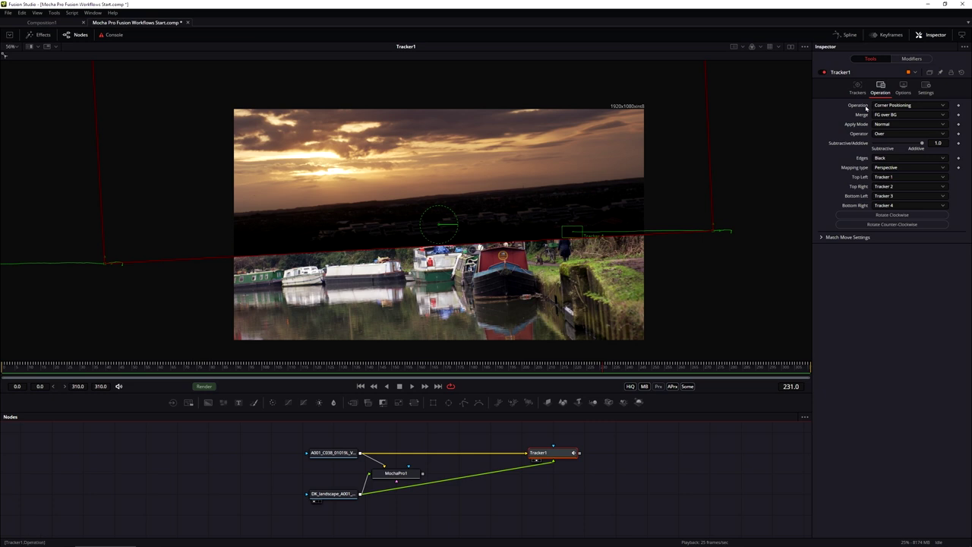
Set Tracker1's apply mode to Multiply and review the blended sky at different frames
left_click(927, 107)
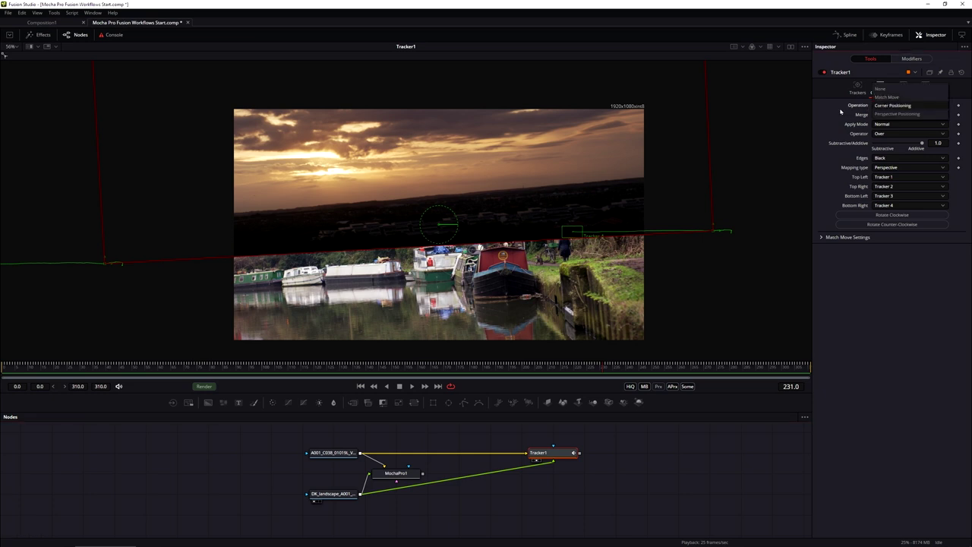
left_click(910, 124)
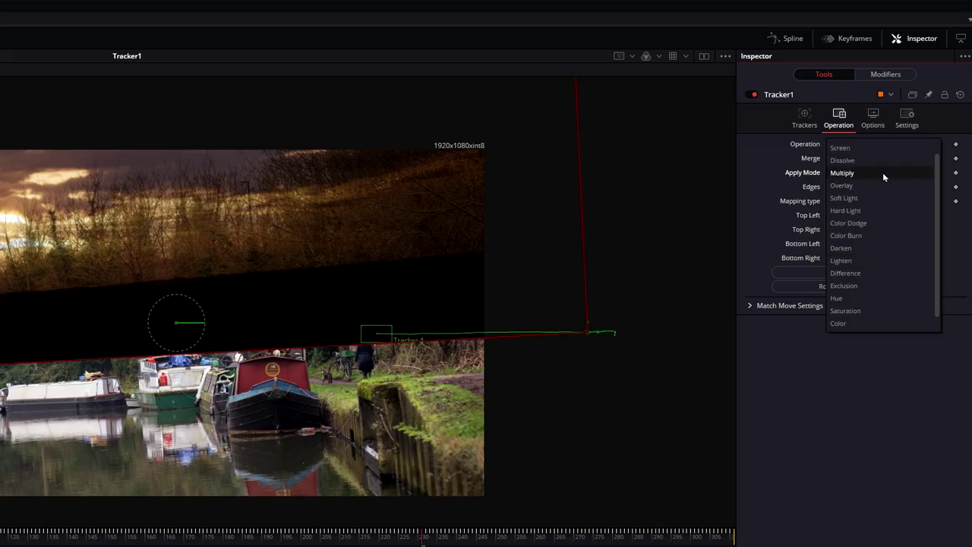
left_click(883, 173)
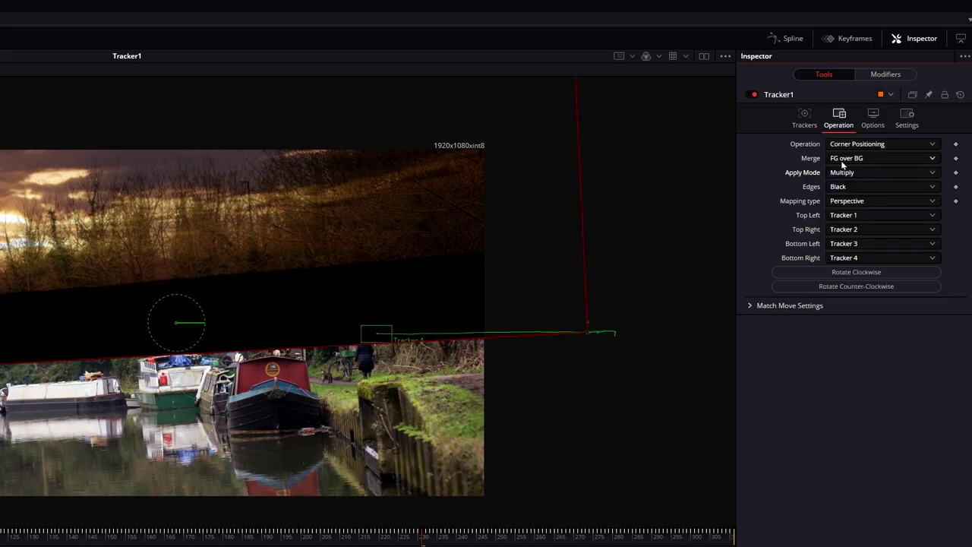
left_click(857, 172)
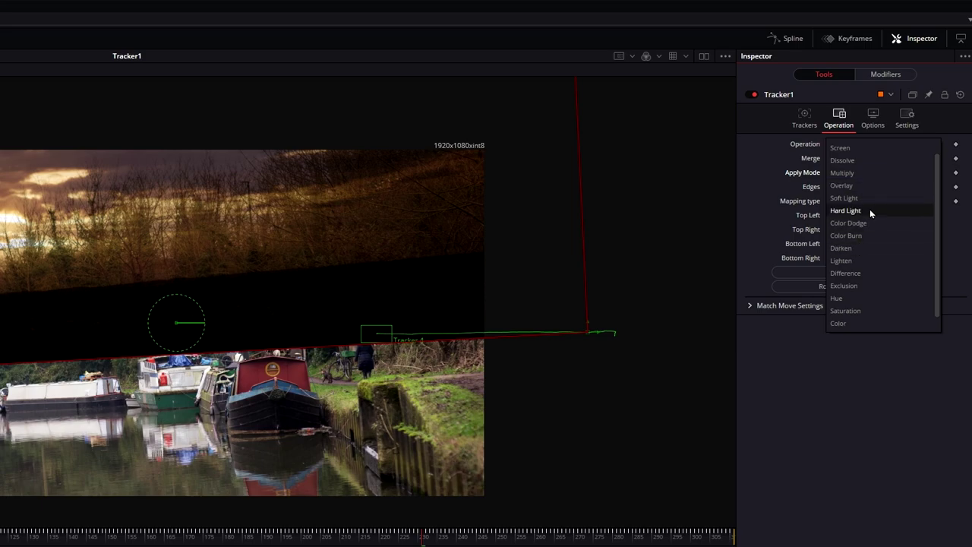
left_click(843, 172)
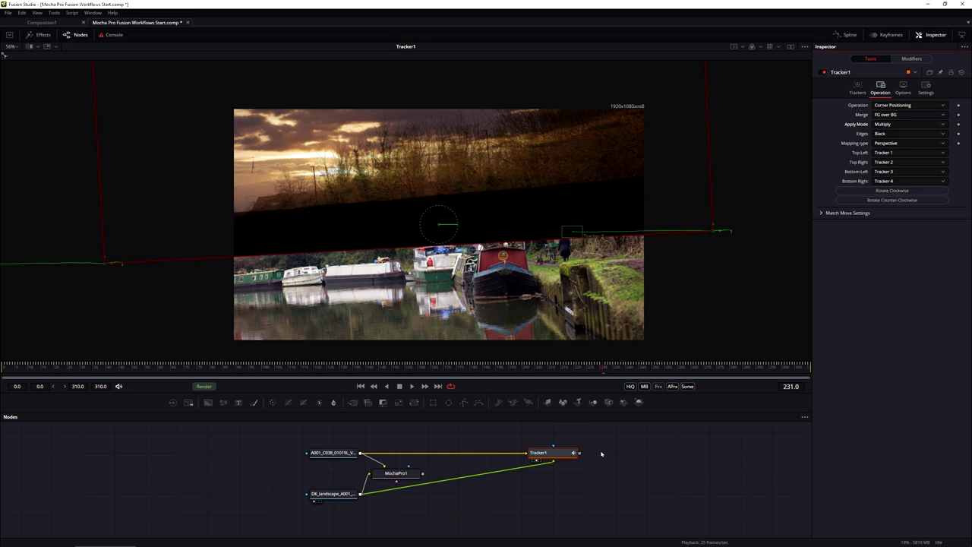
left_click_drag(507, 365, 393, 370)
key("space")
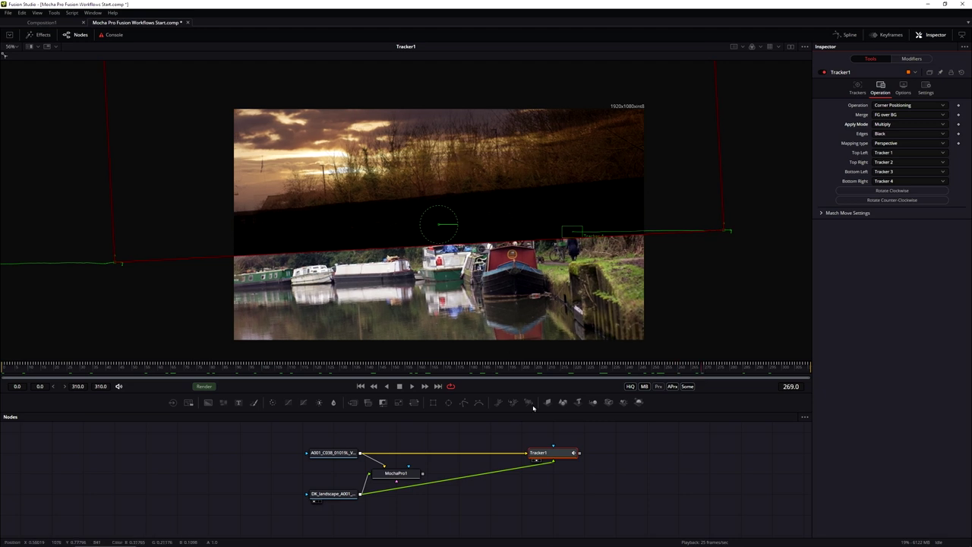
Tidy the node graph: place MochaPro1 above the canal loader, align Tracker1 with that loader, and route the sky connection through a pipe router
left_click(369, 475)
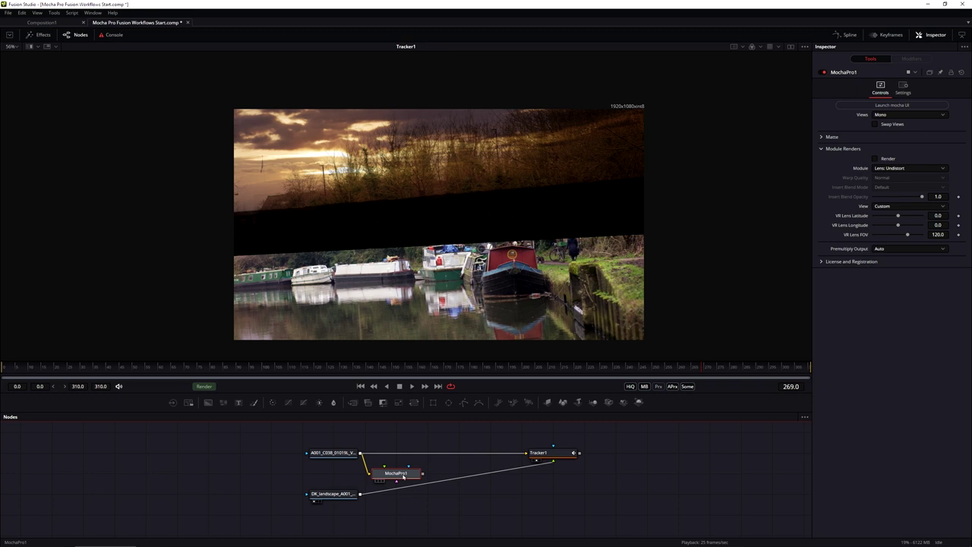
left_click_drag(404, 477, 341, 473)
left_click(341, 436)
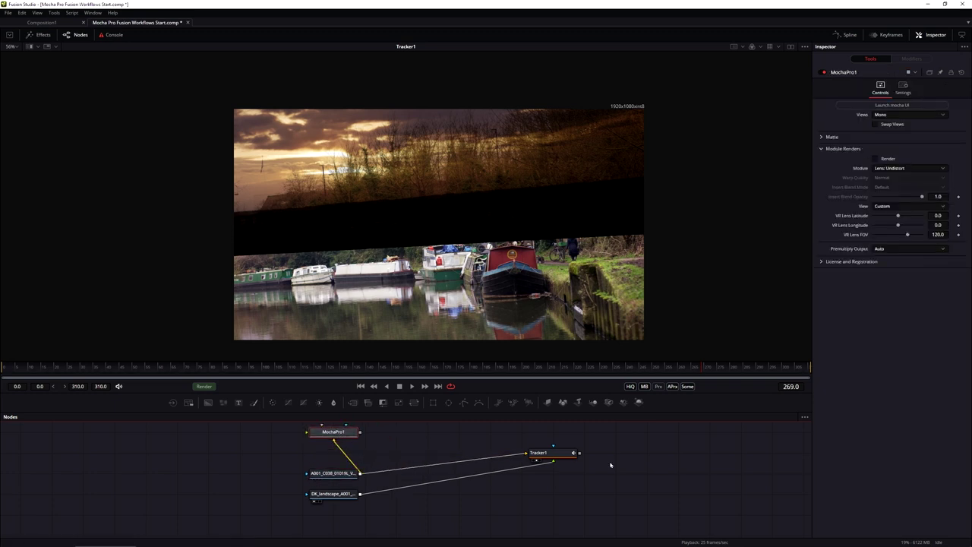
left_click_drag(571, 452, 454, 478)
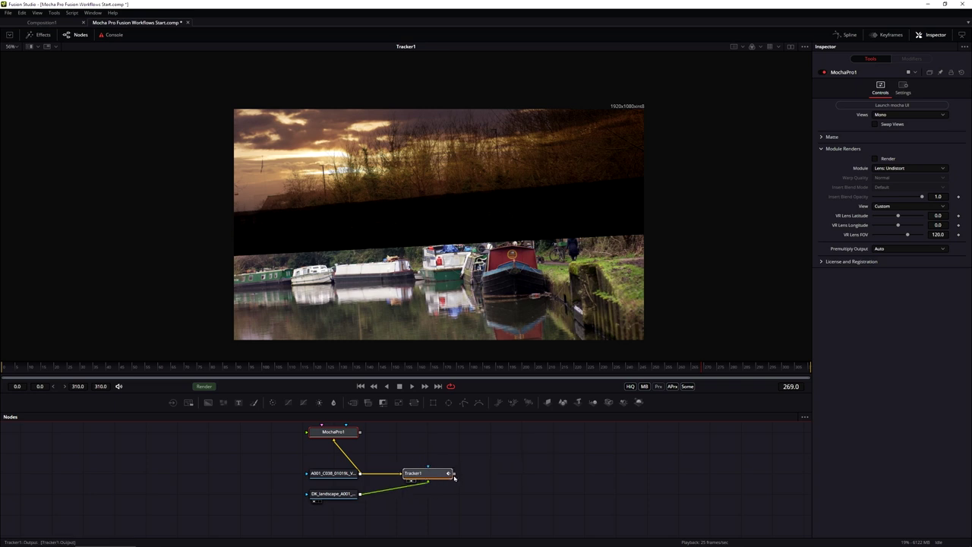
left_click_drag(151, 367, 96, 369)
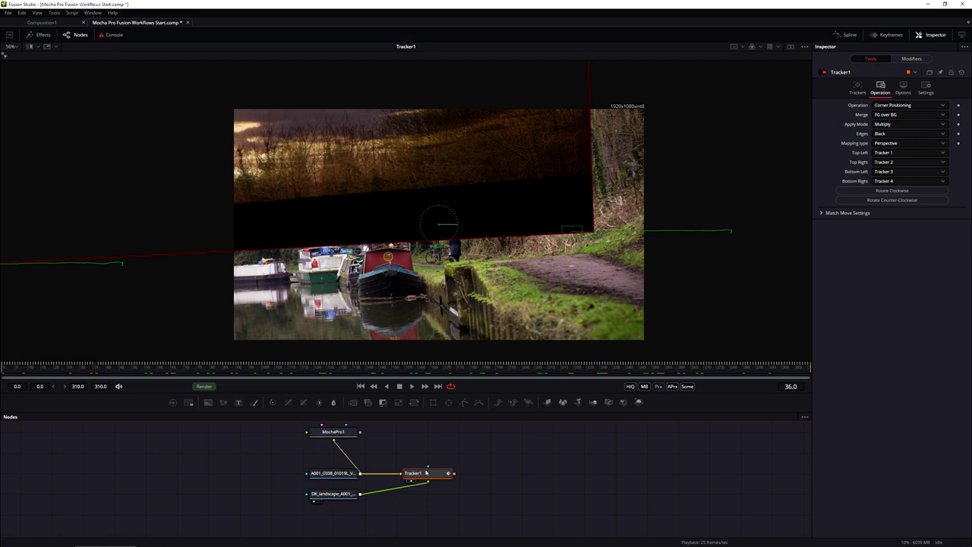
left_click_drag(458, 492, 460, 497)
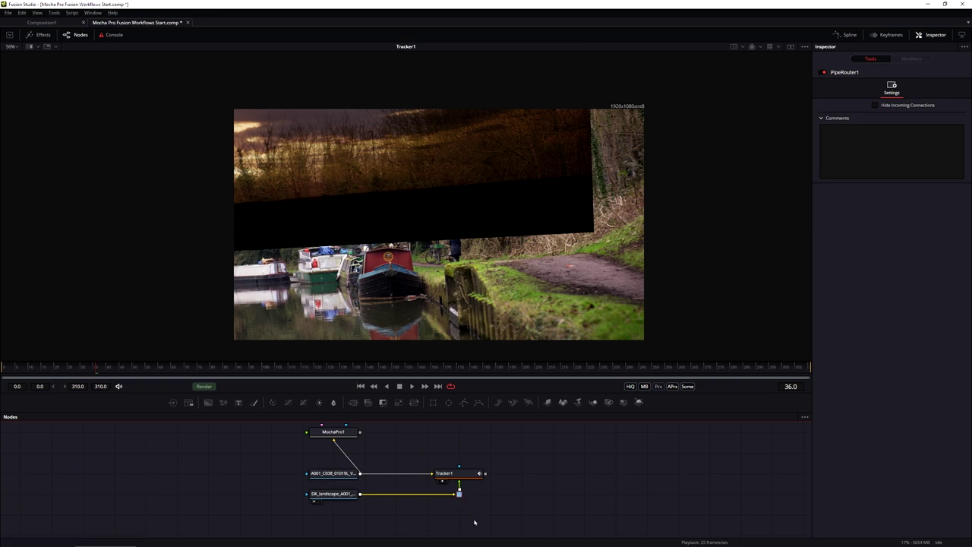
Show the canal clip in a second viewer beside the Tracker1 result, go to frame 292 and fit the image to the viewer
key("1")
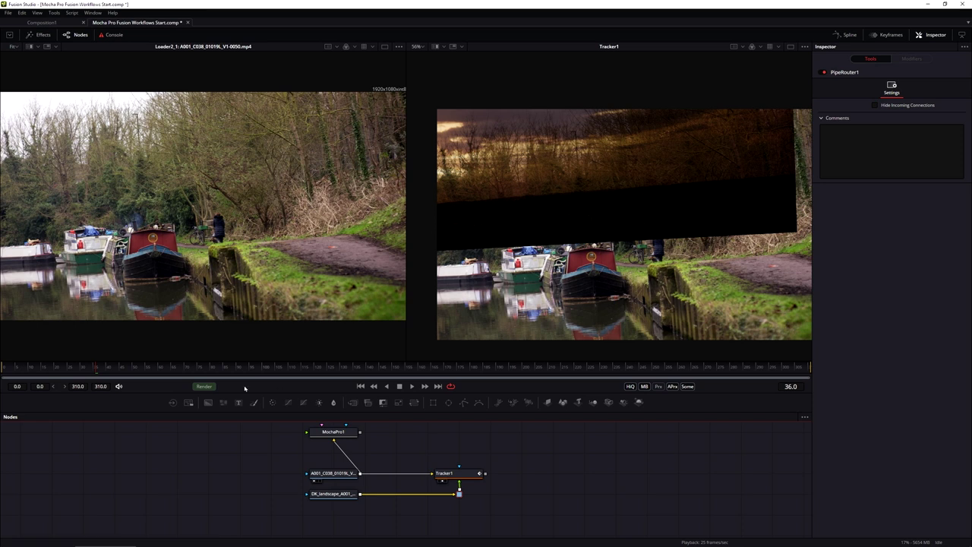
left_click_drag(158, 371, 761, 366)
left_click(795, 352)
key("ctrl+f")
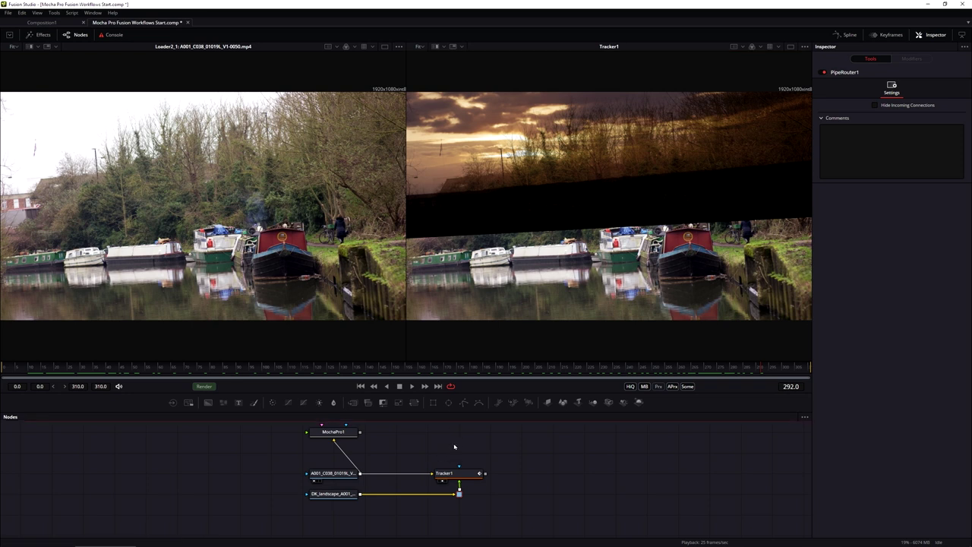
Find the Luma Keyer (LKy) tool and add it to the node graph
key("shift+space")
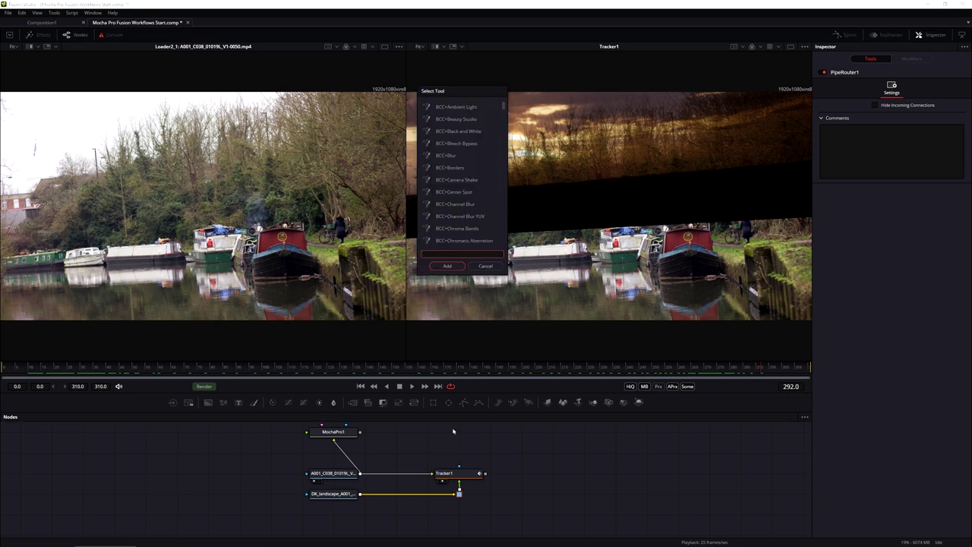
type("luma")
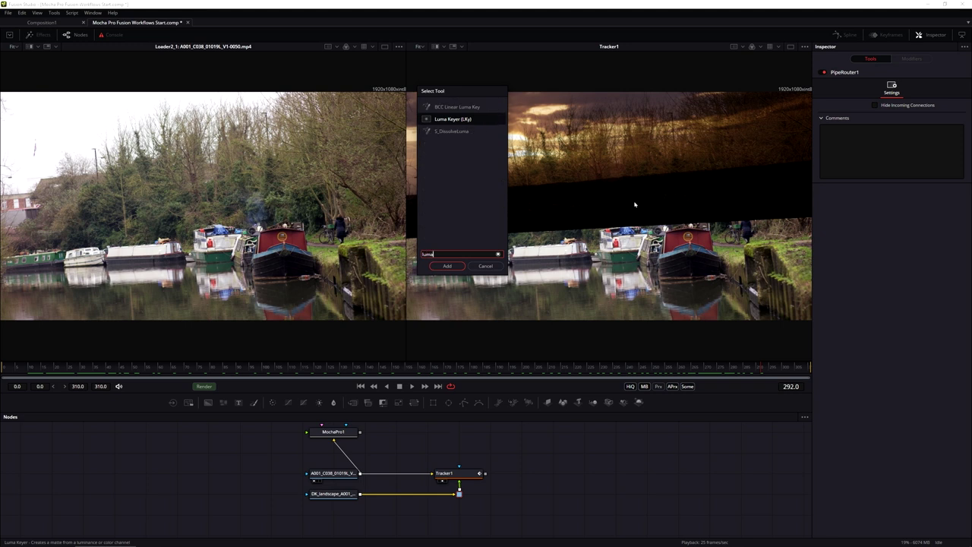
left_click(467, 120)
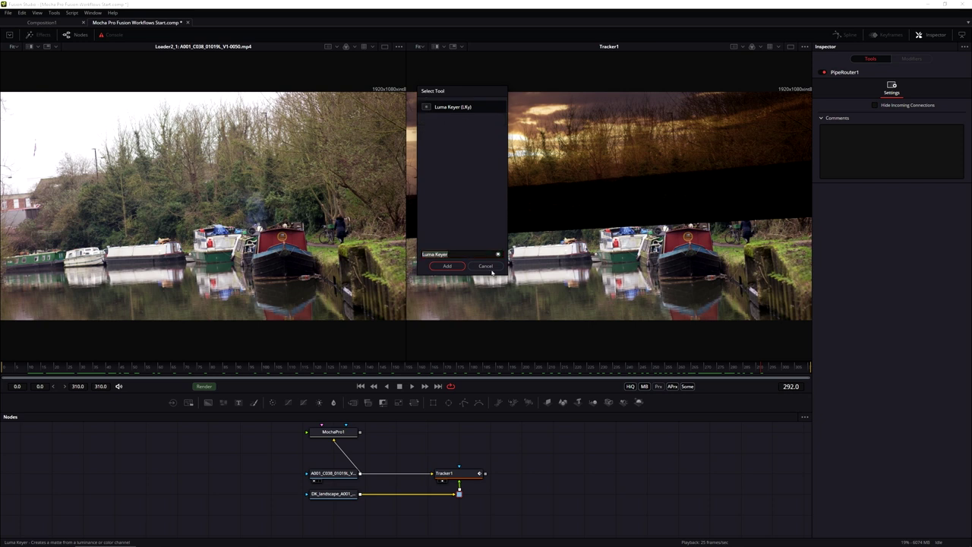
left_click(448, 266)
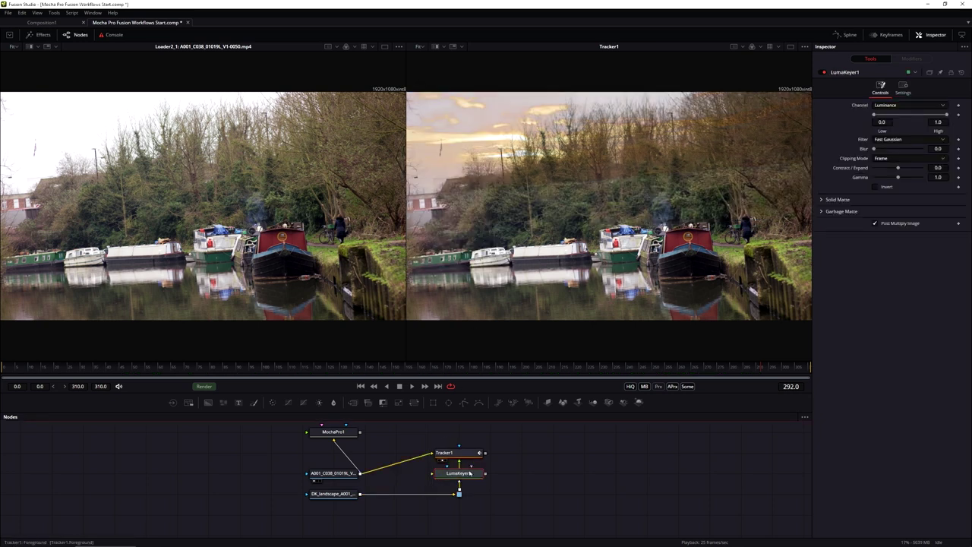
Detach LumaKeyer1 from the sky connection, place it above the tracker branch, and connect the canal clip's loader to its input
left_click_drag(572, 462, 514, 503)
left_click_drag(468, 454, 571, 460)
left_click(433, 439)
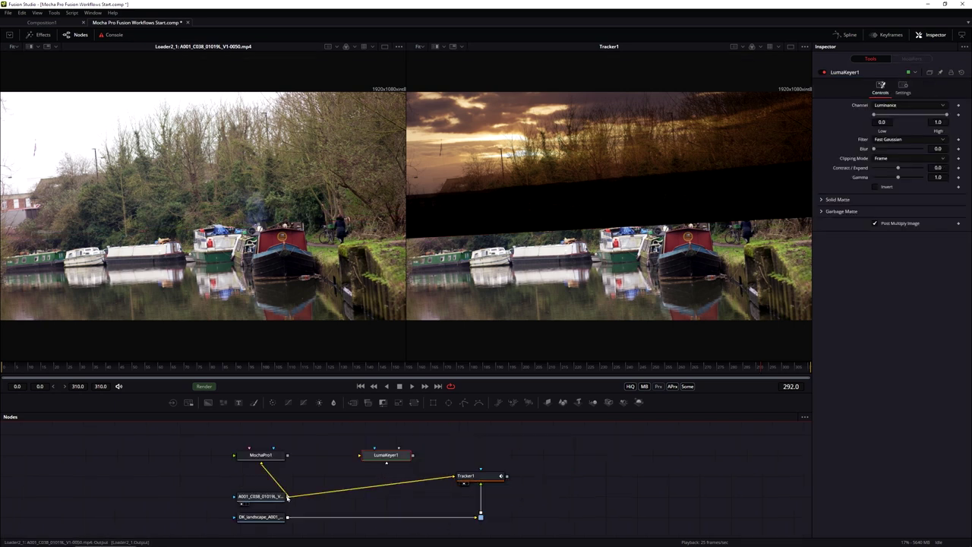
left_click_drag(288, 497, 360, 455)
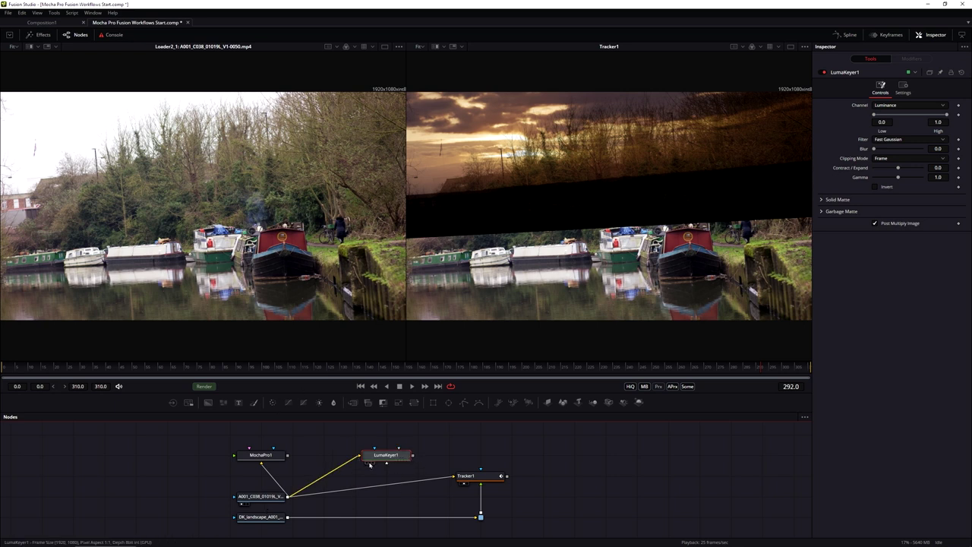
Show LumaKeyer1 in both viewers and display only the alpha channel in the first one
left_click(370, 463)
left_click(367, 463)
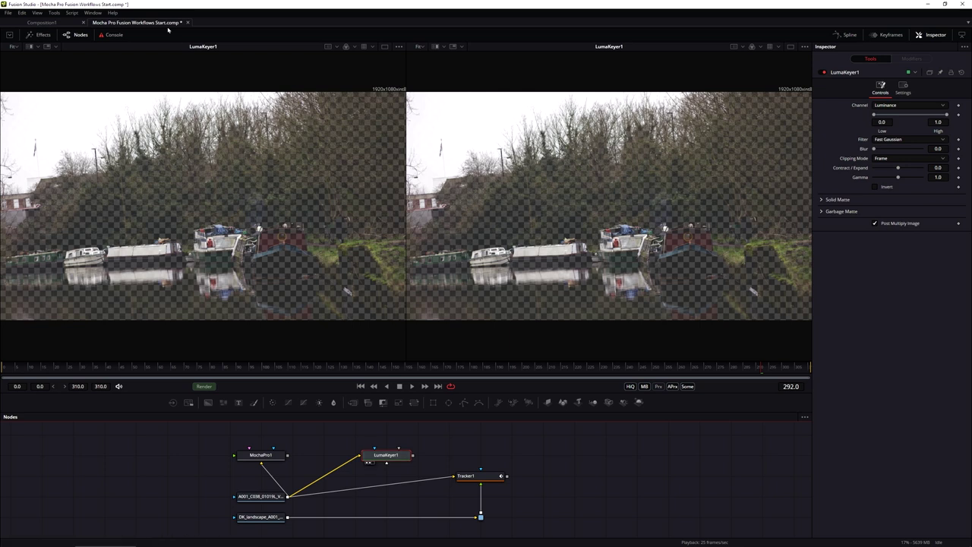
left_click(354, 47)
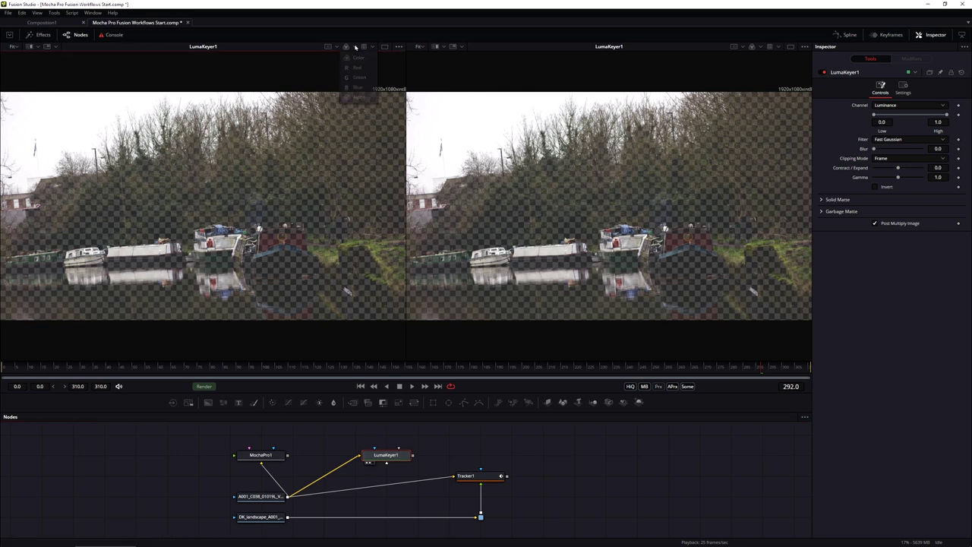
left_click(359, 97)
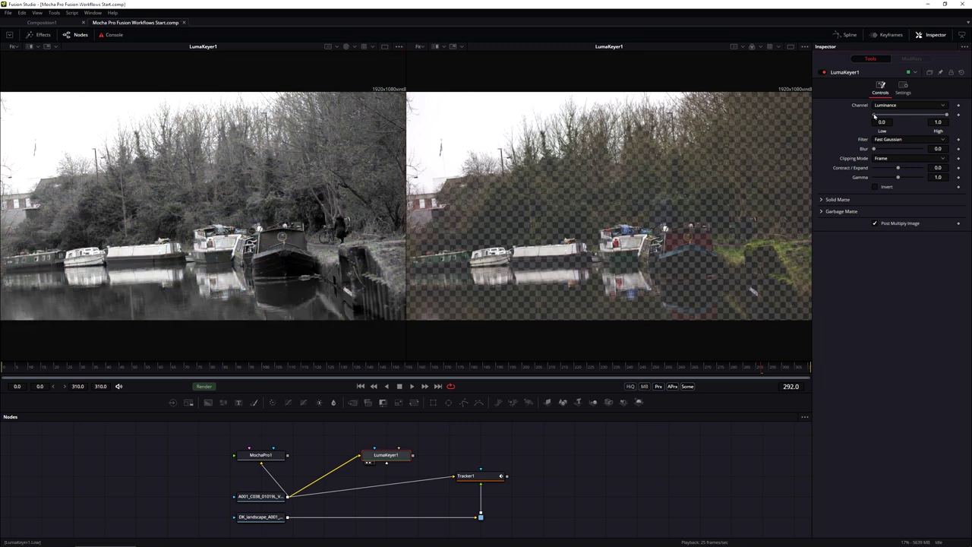
Set LumaKeyer1's low to 0.394, high to 0.978 and gamma to 0.688, and connect its output to Tracker1's effect mask
left_click_drag(874, 114, 945, 115)
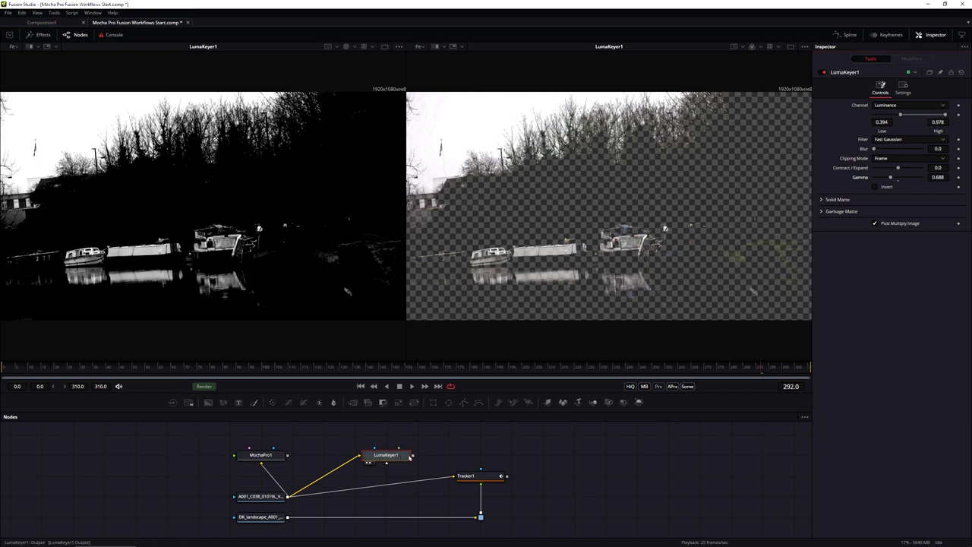
left_click_drag(396, 457, 481, 471)
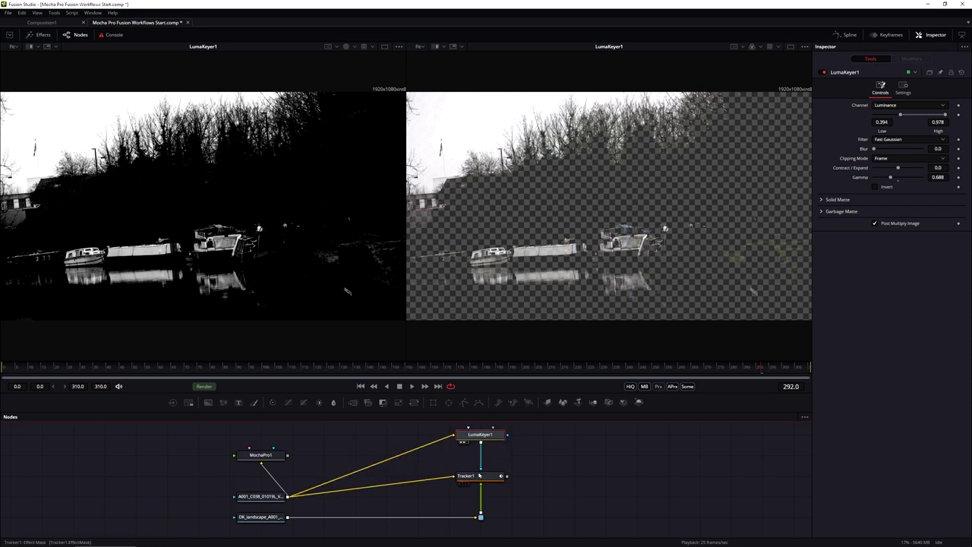
Show Tracker1 in the second viewer, check several frames, and set LumaKeyer1's low to 0.322 and high to 0.972
left_click(464, 483)
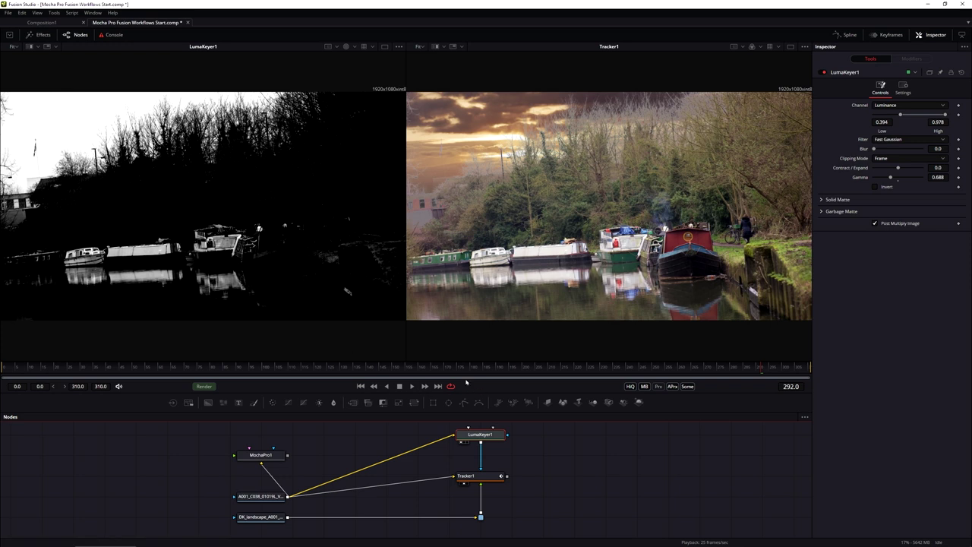
left_click(204, 372)
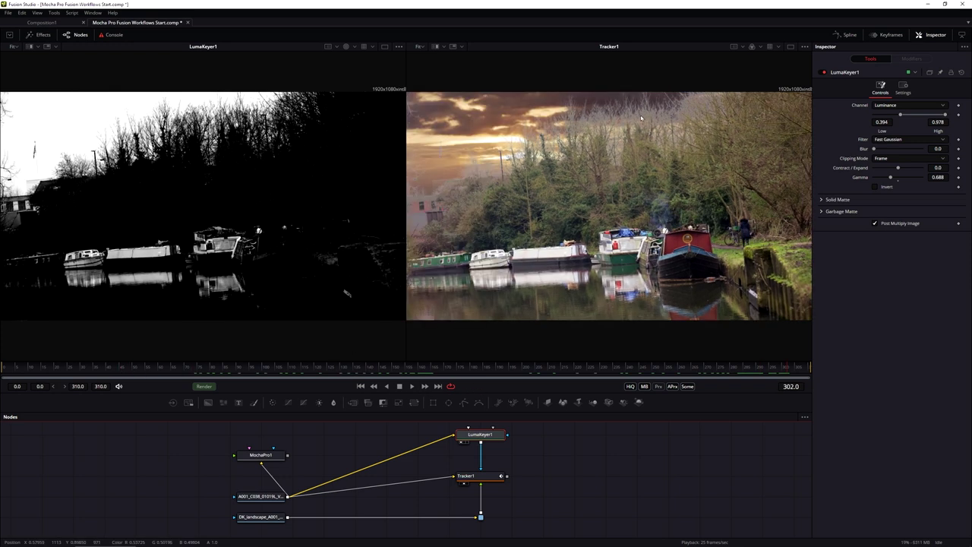
left_click_drag(588, 372, 728, 368)
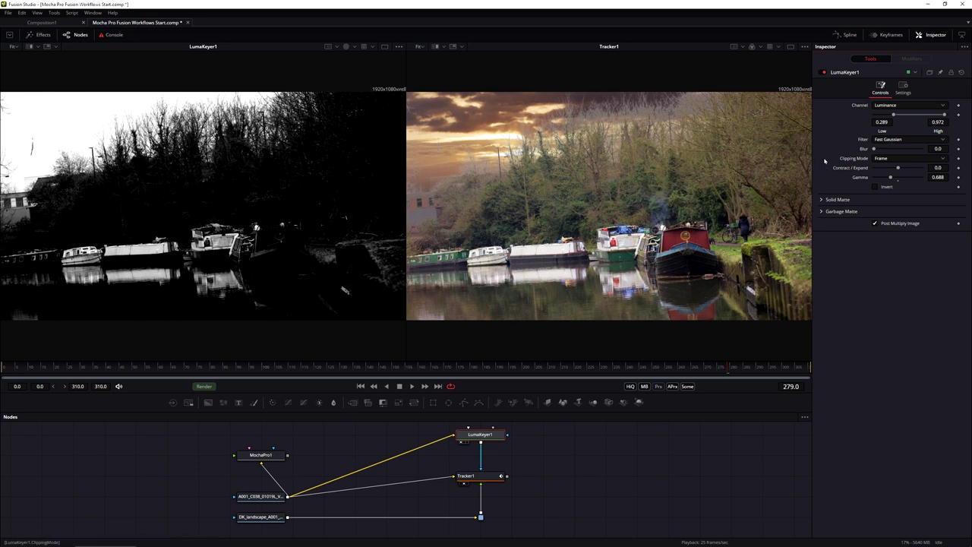
left_click_drag(893, 114, 895, 115)
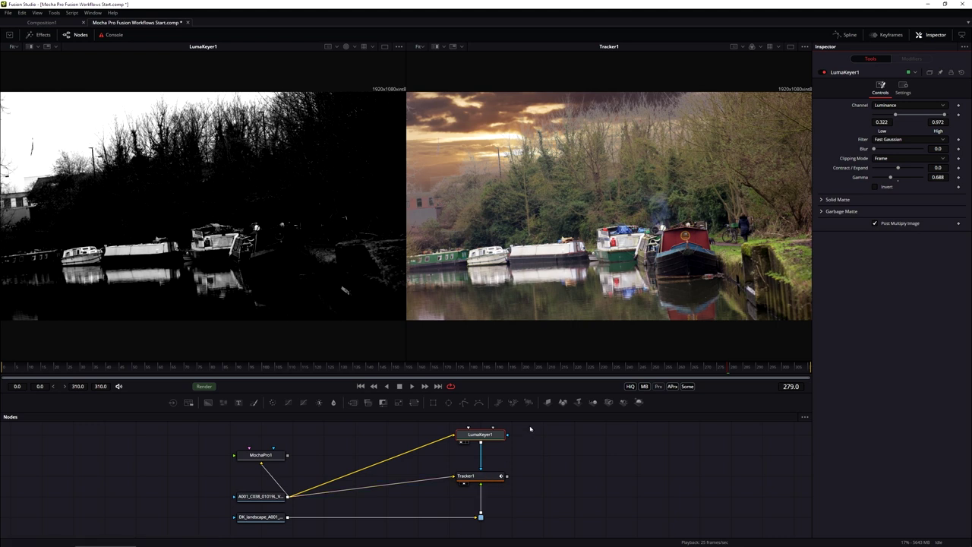
Move Tracker1 and LumaKeyer1 lower in the node graph, save the composition, and launch the Mocha UI from MochaPro1
left_click_drag(488, 477, 488, 497)
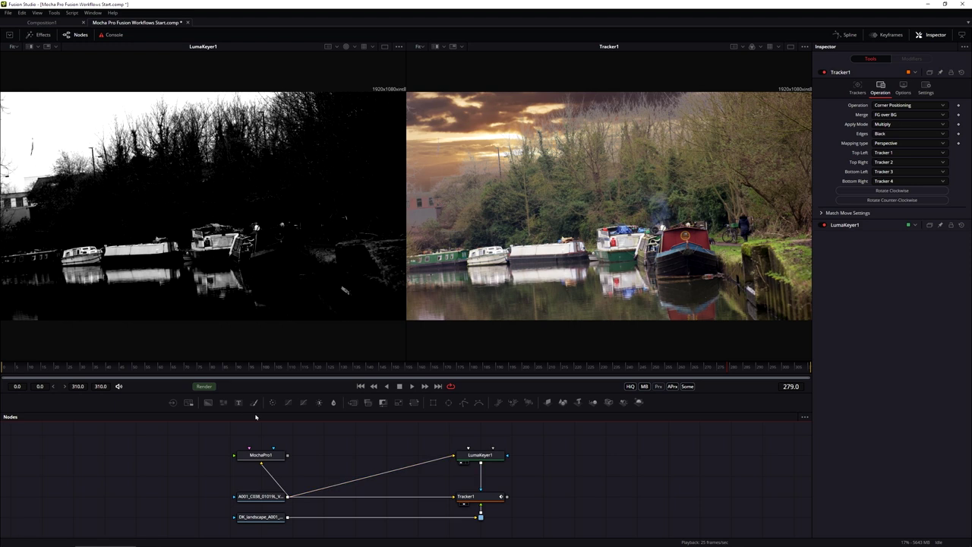
left_click(262, 456)
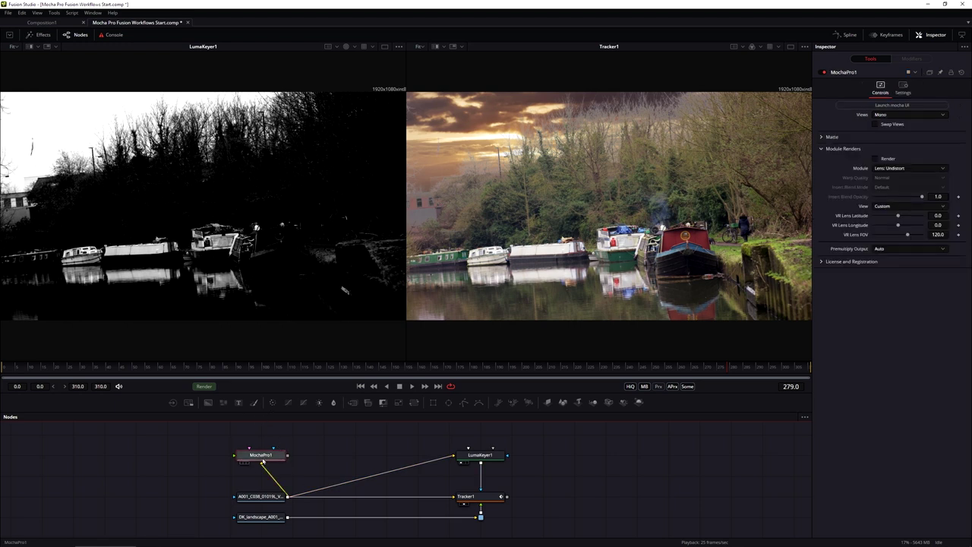
key("ctrl+s")
left_click(903, 109)
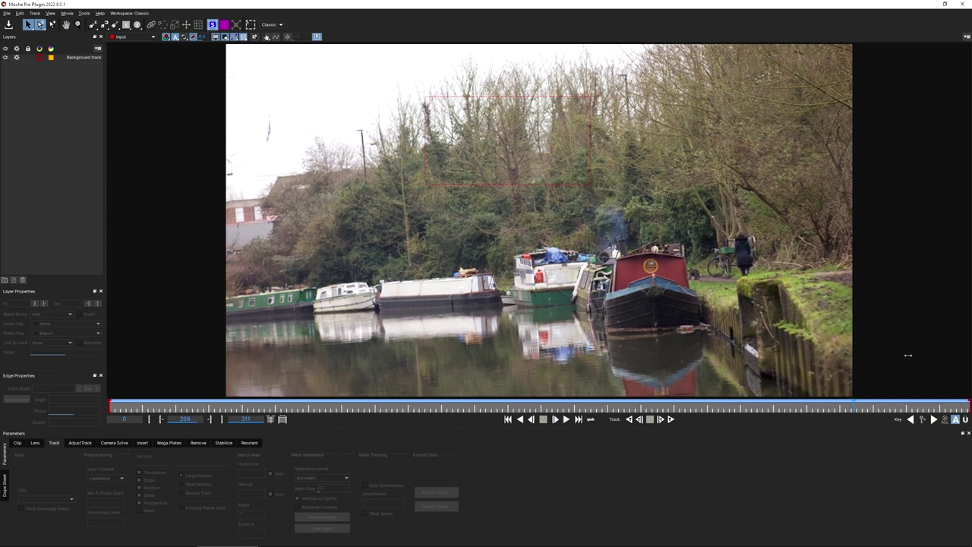
Go to the clip's last frame, 311, and switch off tracking and visibility for the Background track layer
left_click_drag(937, 402, 258, 401)
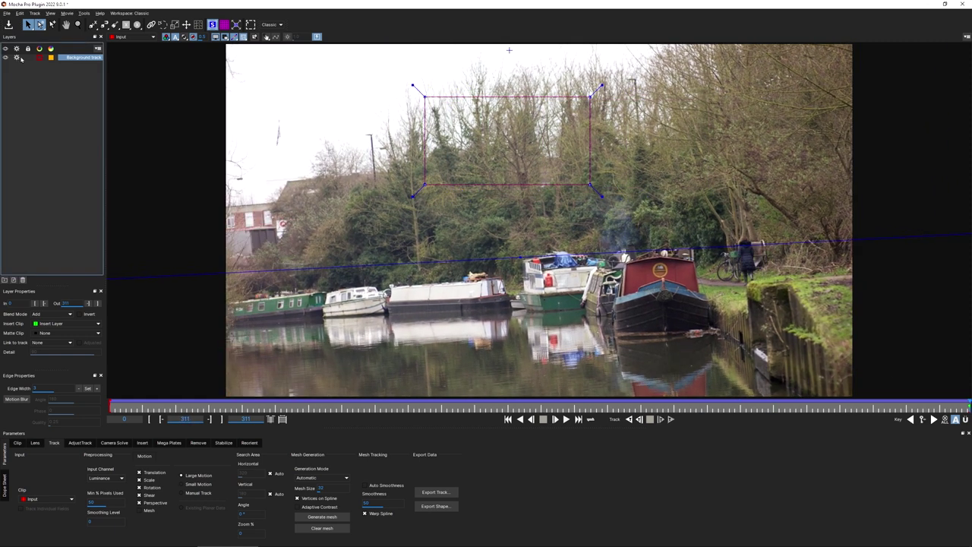
left_click(17, 58)
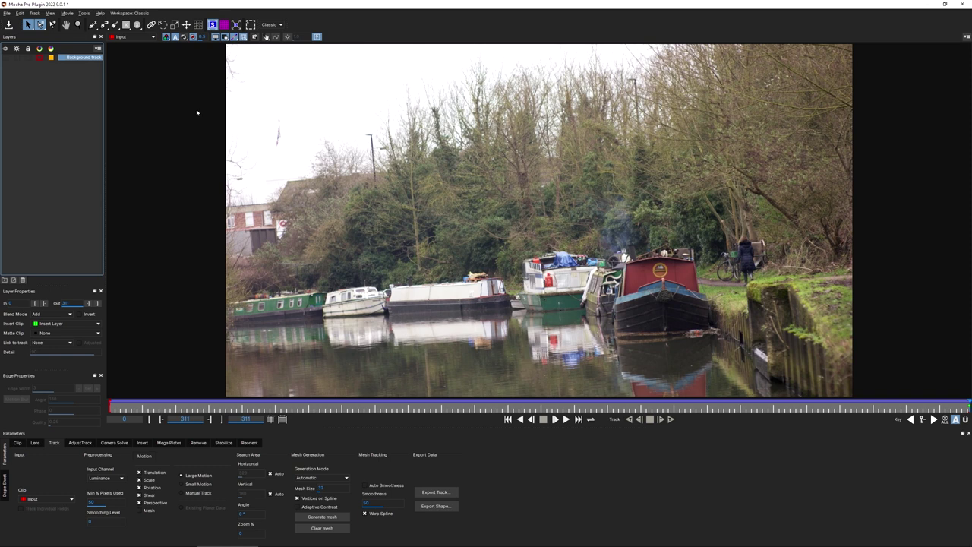
Start an X-spline outside the frame beside the brick building and plot its points along the rooftops, below the skyline and up the right-hand trees
left_click(93, 24)
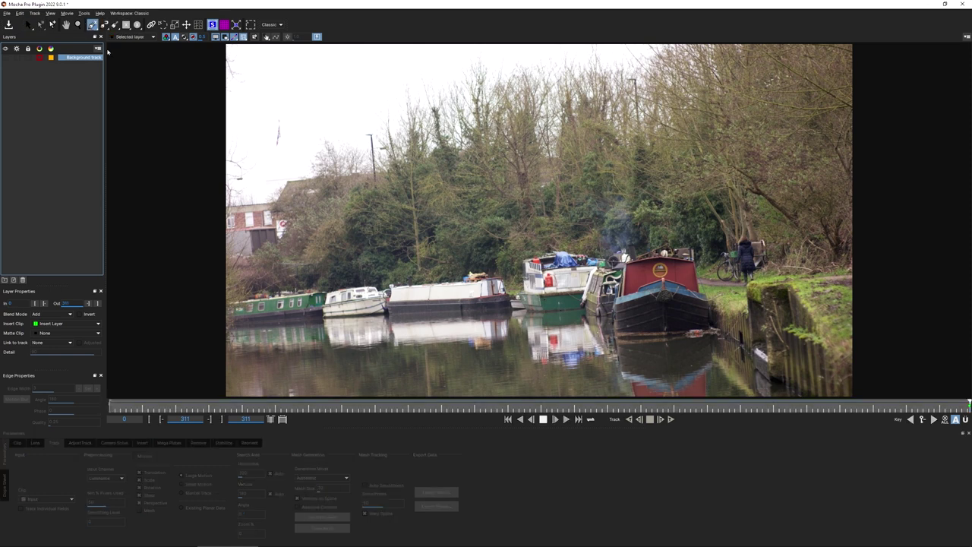
left_click(177, 209)
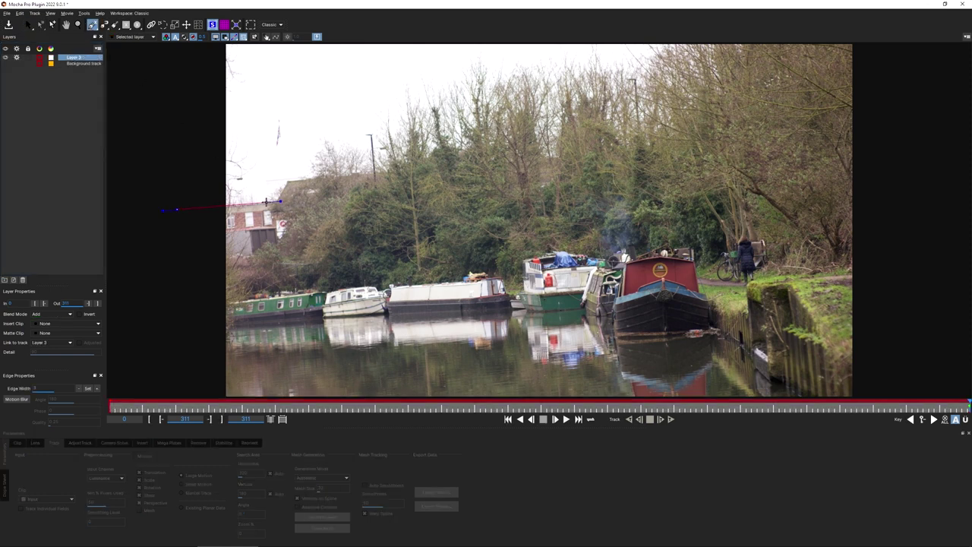
left_click(266, 202)
left_click(266, 181)
left_click(310, 179)
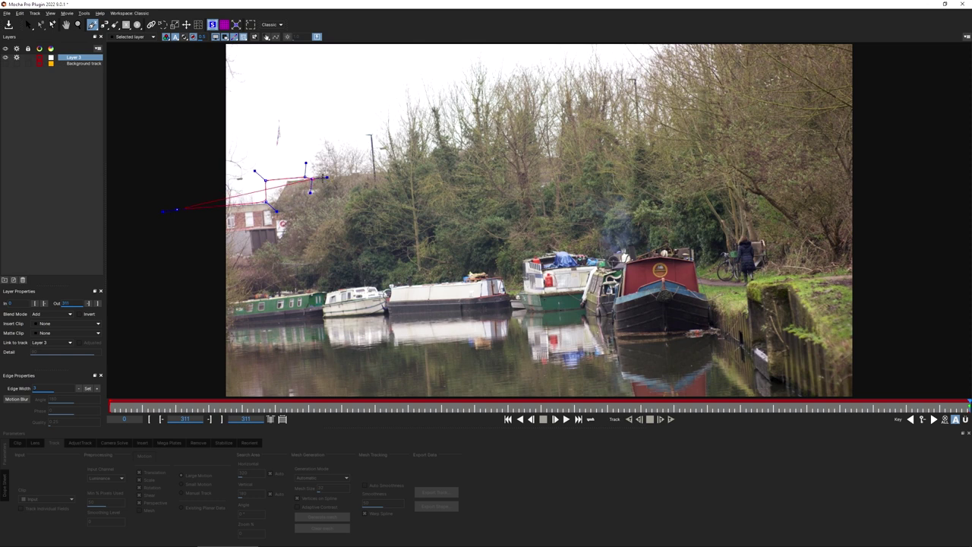
left_click(372, 171)
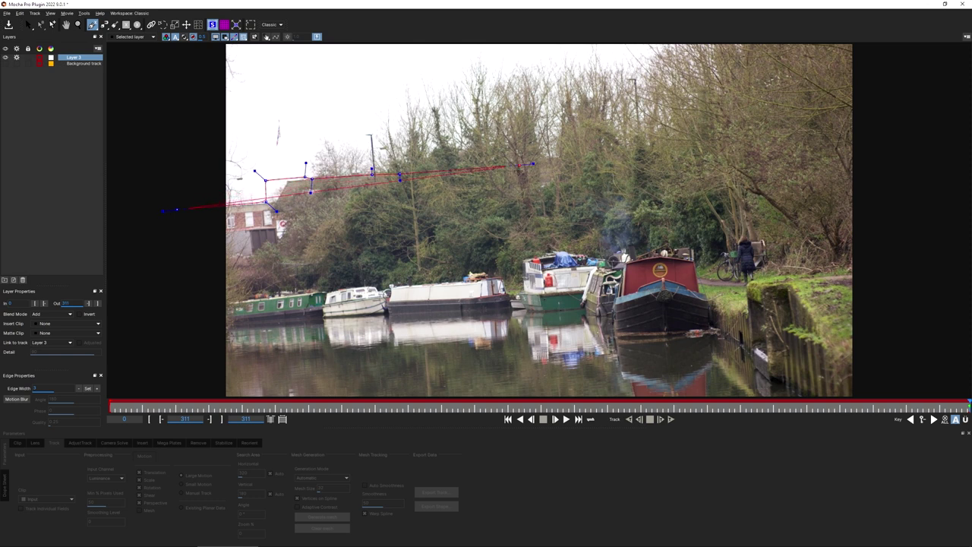
left_click(518, 160)
left_click(588, 159)
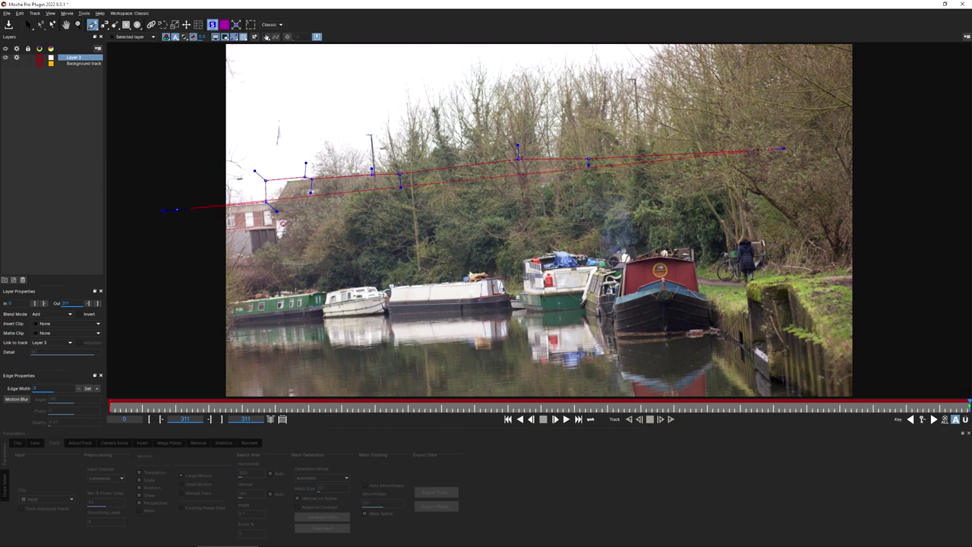
left_click(758, 156)
left_click(794, 89)
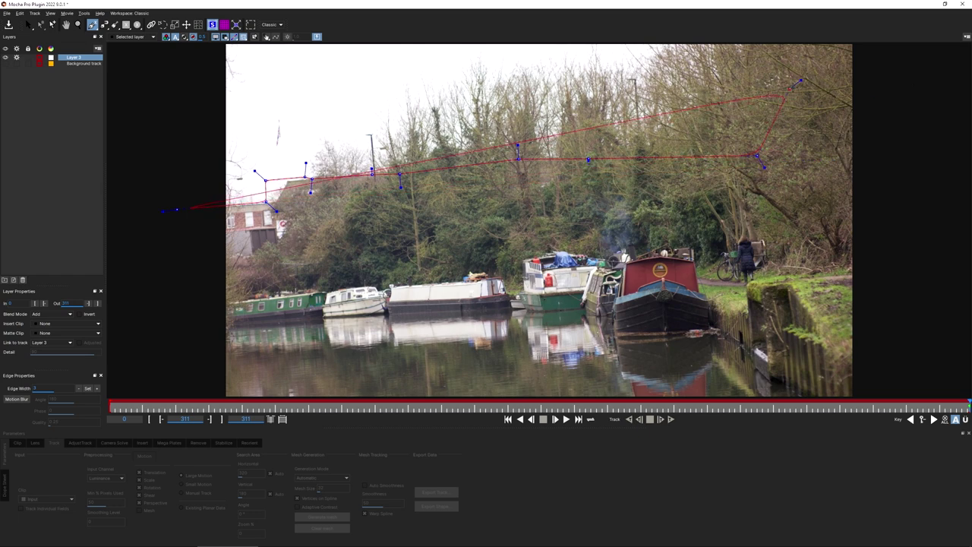
Continue the X-spline beyond the right side of the frame and close it below the image, enclosing the trees, boats and water
left_click(903, 72)
right_click(907, 162)
key("z")
left_click_drag(909, 162, 652, 243)
key("x")
left_click(716, 137)
left_click(813, 342)
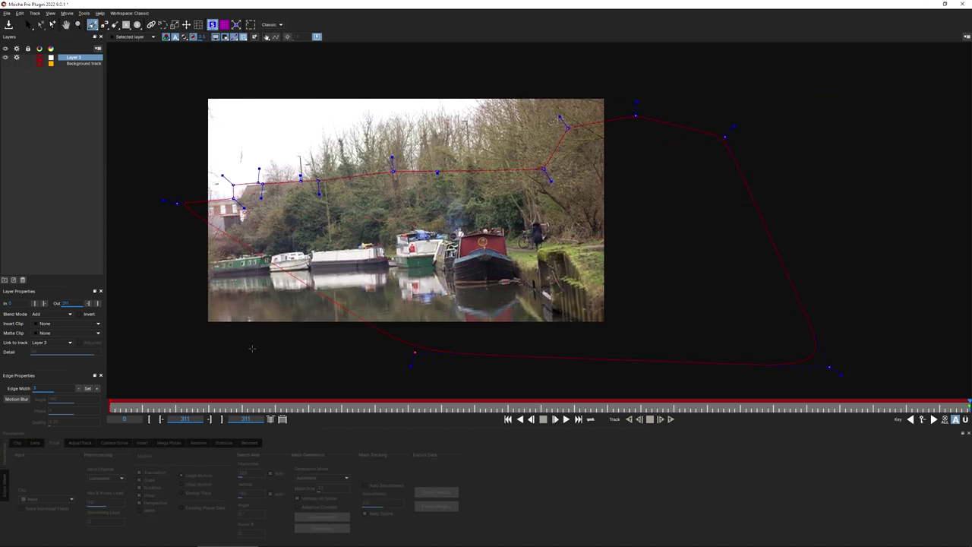
left_click(165, 355)
right_click(225, 349)
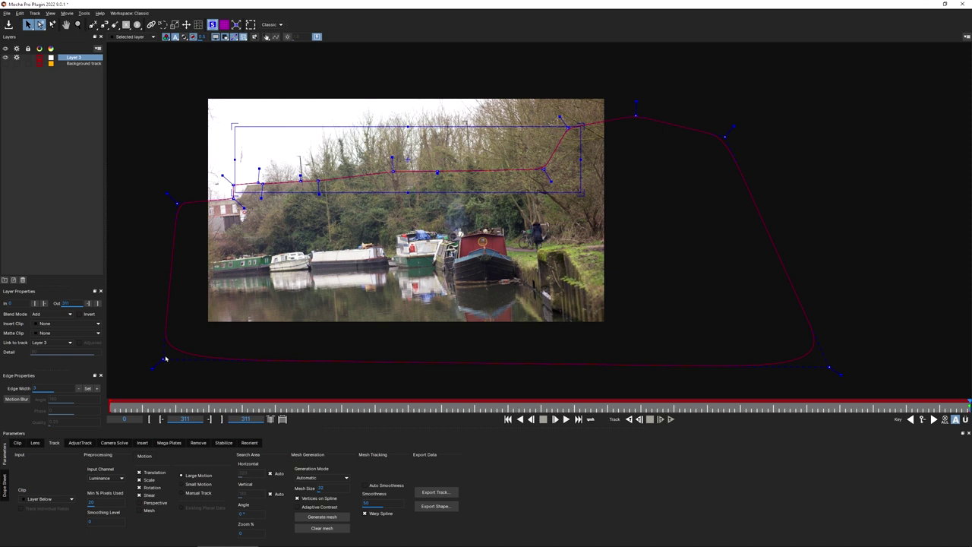
Sharpen all the spline's points into straight corners and check its edge around the buildings
left_click_drag(167, 193, 164, 192)
left_click(213, 28)
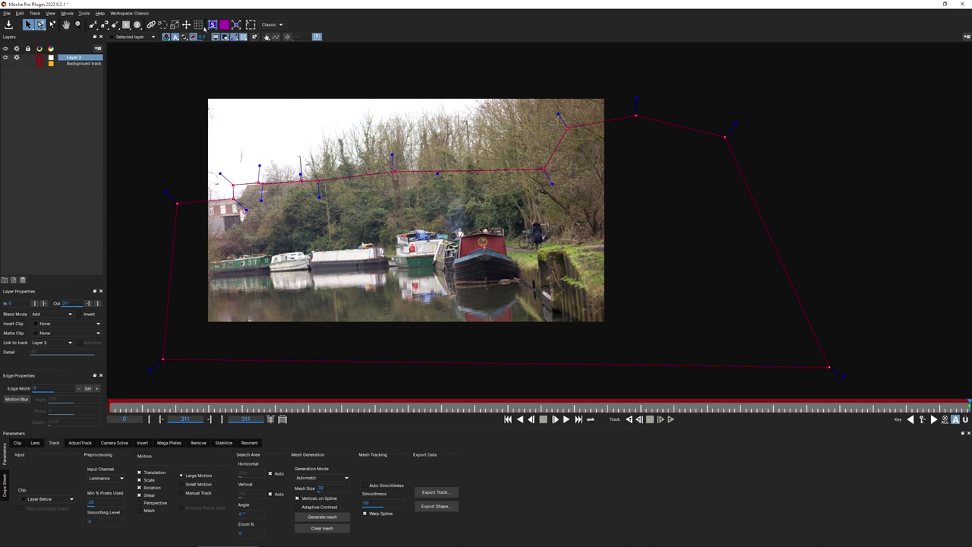
key("z")
left_click_drag(247, 215, 256, 45)
key("x")
left_click_drag(199, 158, 339, 261)
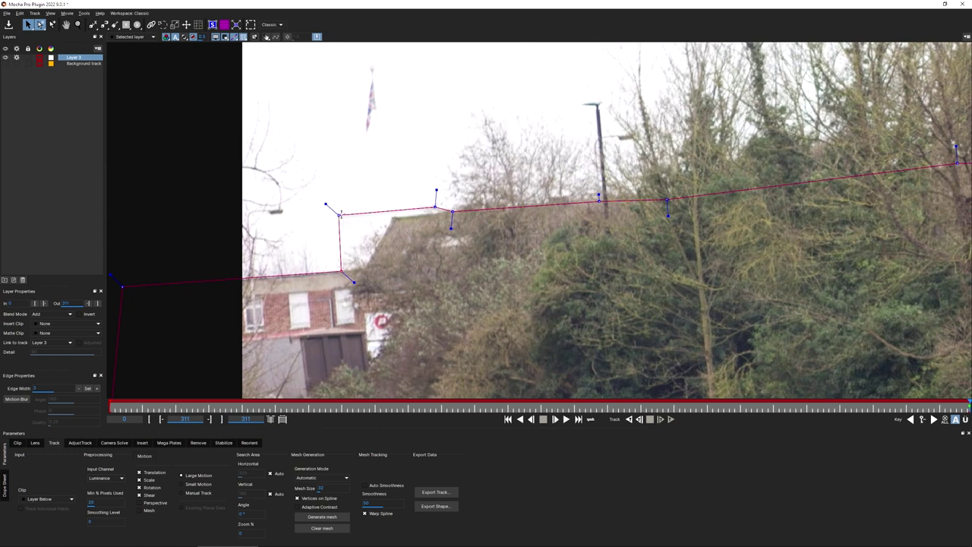
left_click_drag(435, 205, 435, 386)
key("z")
key("x")
left_click_drag(434, 385, 270, 345)
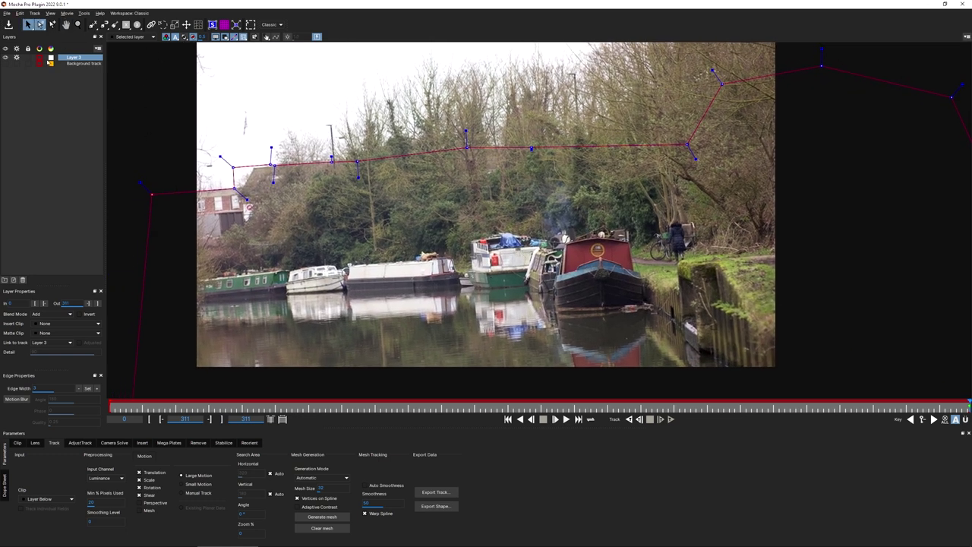
Set the new layer's matte colour to cyan and display the coloured matte overlay
left_click(50, 59)
left_click(396, 311)
left_click(570, 353)
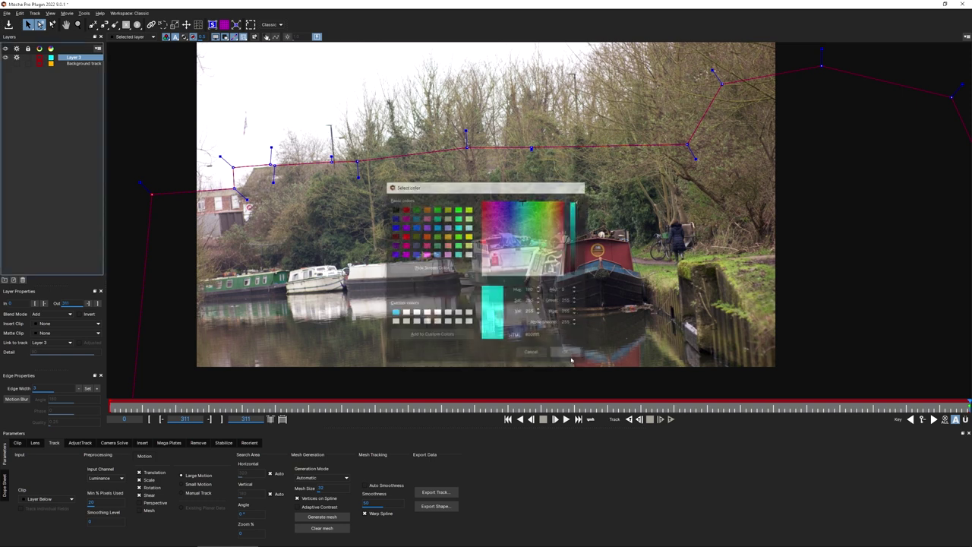
key("m")
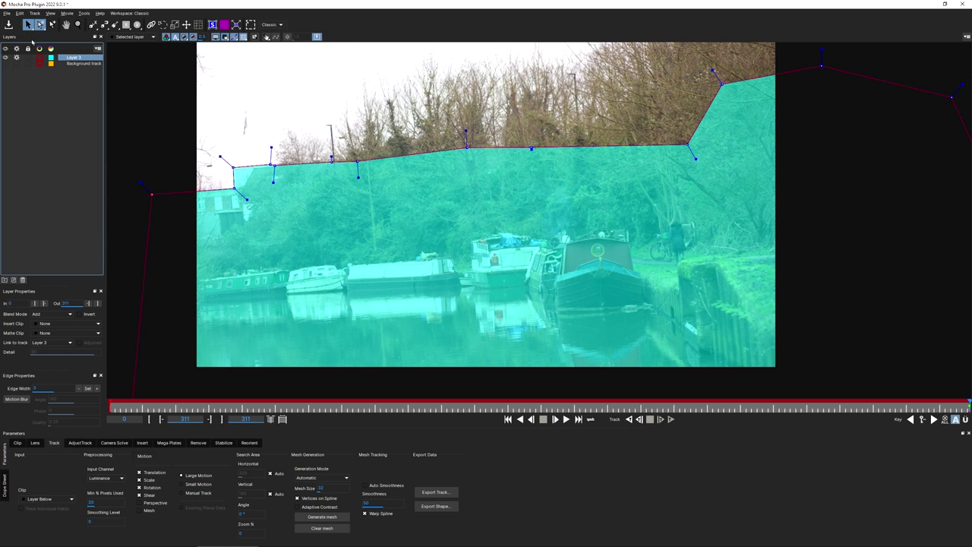
Rename the new layer as Garbage mask and link it to the Background track
double_click(73, 57)
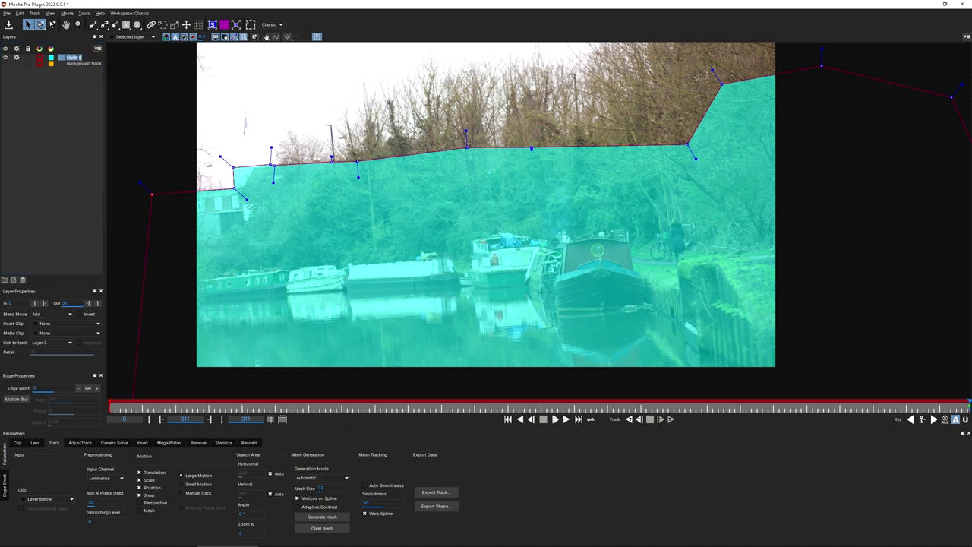
type("garbage mask")
key("Return")
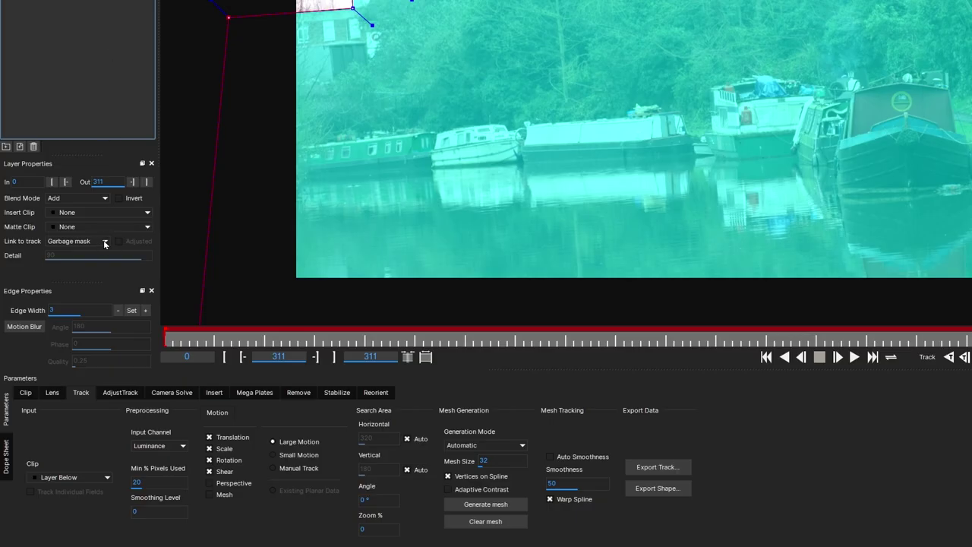
left_click(67, 343)
left_click(101, 269)
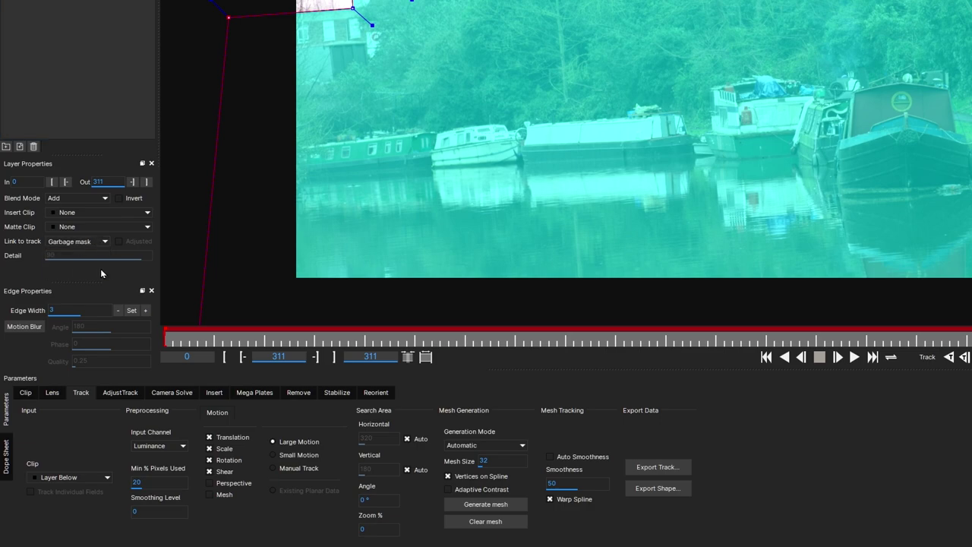
At frame 0 with Überkey on, move the mask's two upper right-hand points beyond the frame edge, then restore Autokey and return to frame 311
left_click_drag(950, 409, 39, 405)
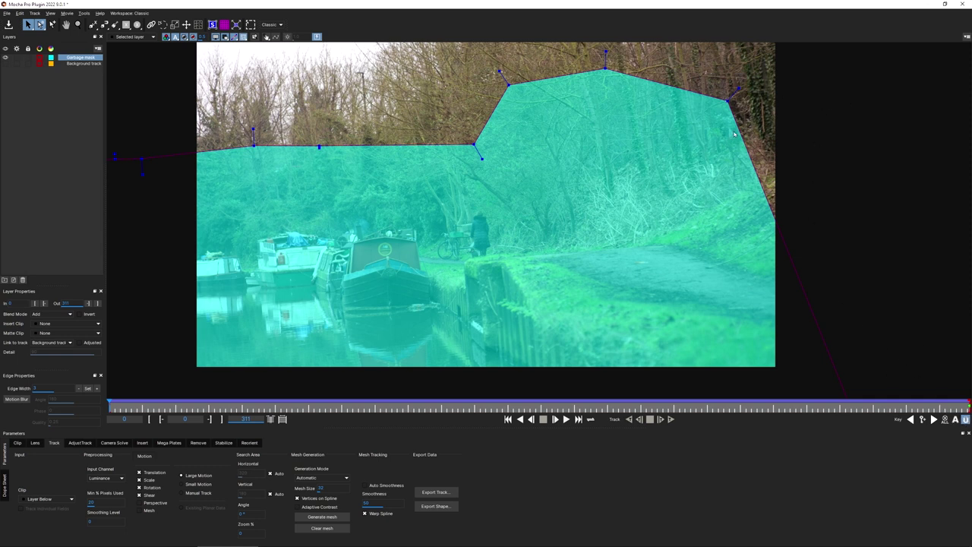
left_click_drag(728, 100, 826, 94)
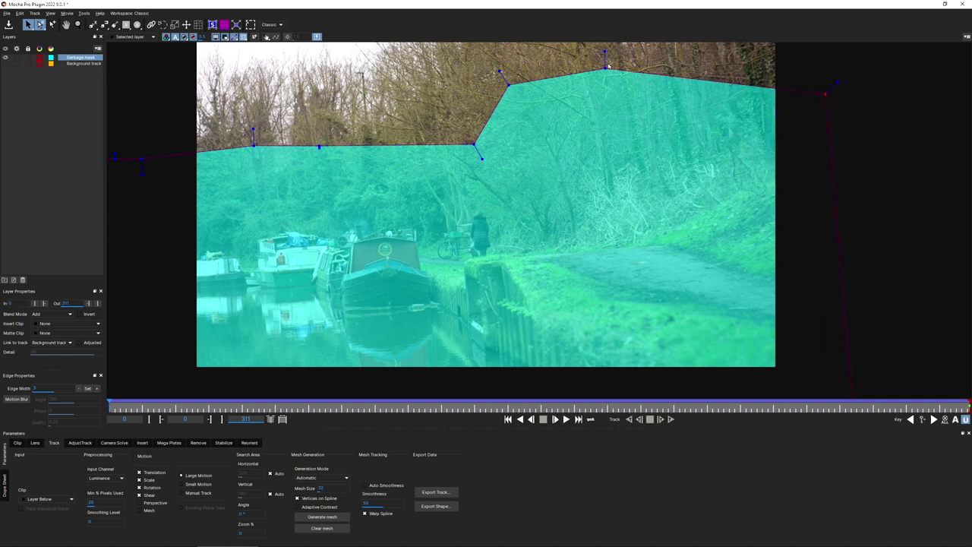
left_click_drag(608, 67, 791, 43)
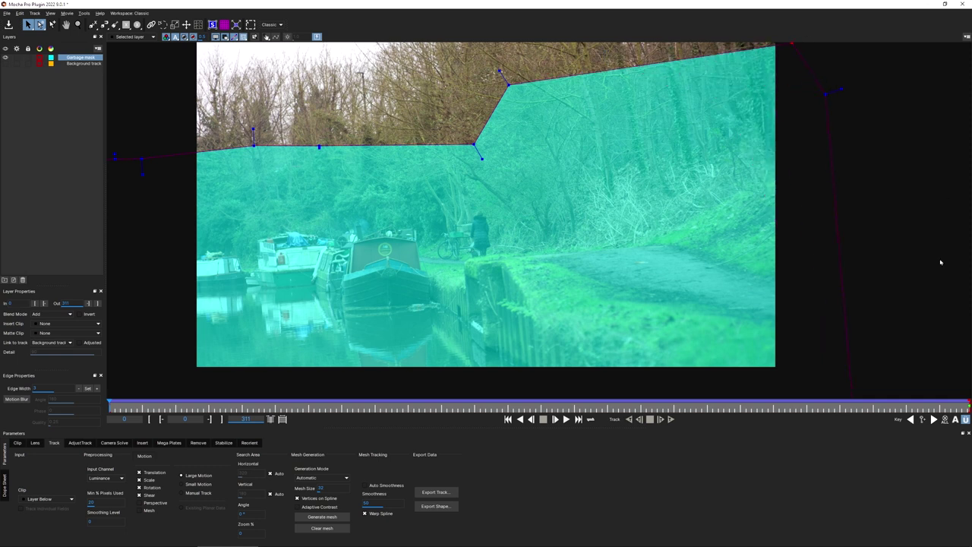
left_click(957, 420)
mouse_move(960, 404)
left_mouse_down()
mouse_move(37, 411)
mouse_move(805, 384)
mouse_move(284, 387)
mouse_move(122, 403)
mouse_move(970, 388)
left_mouse_up()
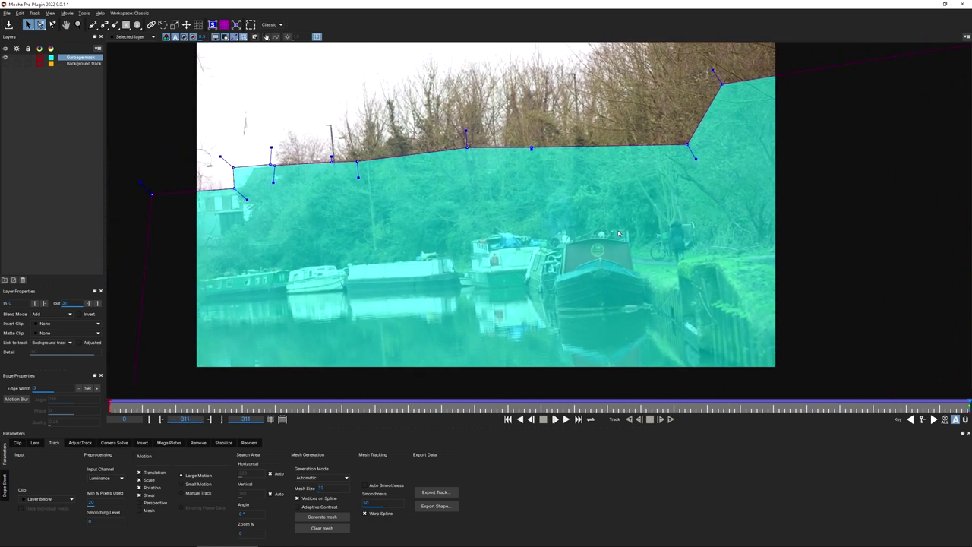
Add a thin X-spline rectangle to the Garbage mask layer, running from the top of the flagpole down to the roofline
key("z")
left_click_drag(266, 206, 265, 99)
key("x")
left_click_drag(264, 99, 444, 328)
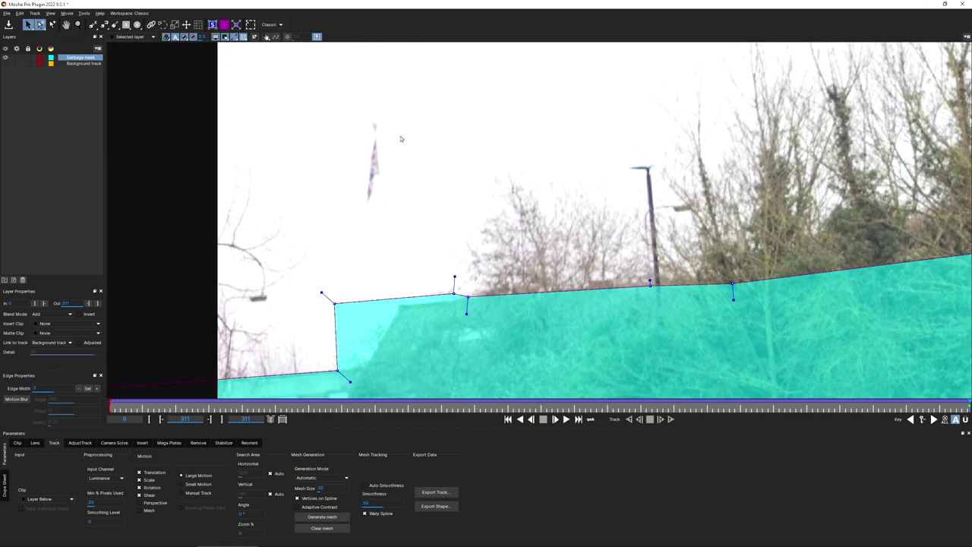
left_click(126, 25)
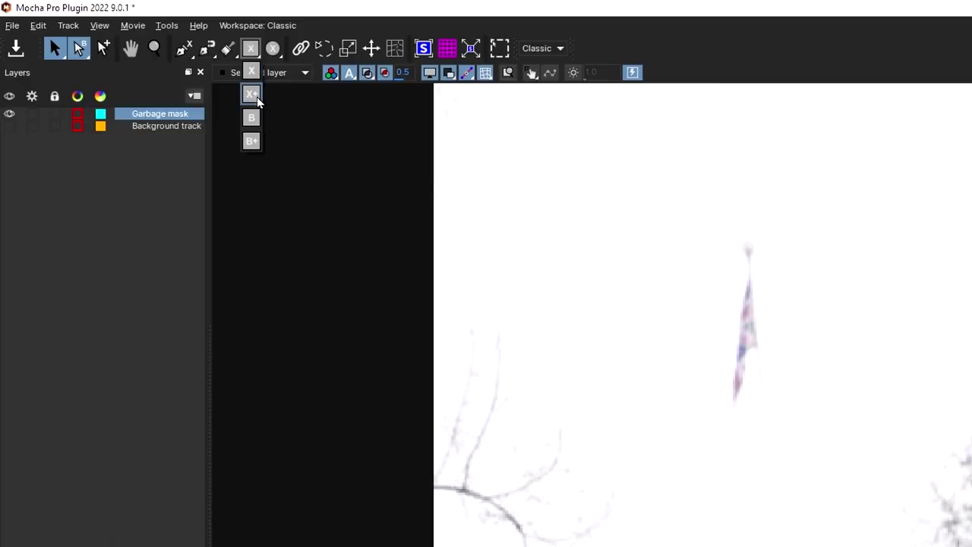
left_click(252, 95)
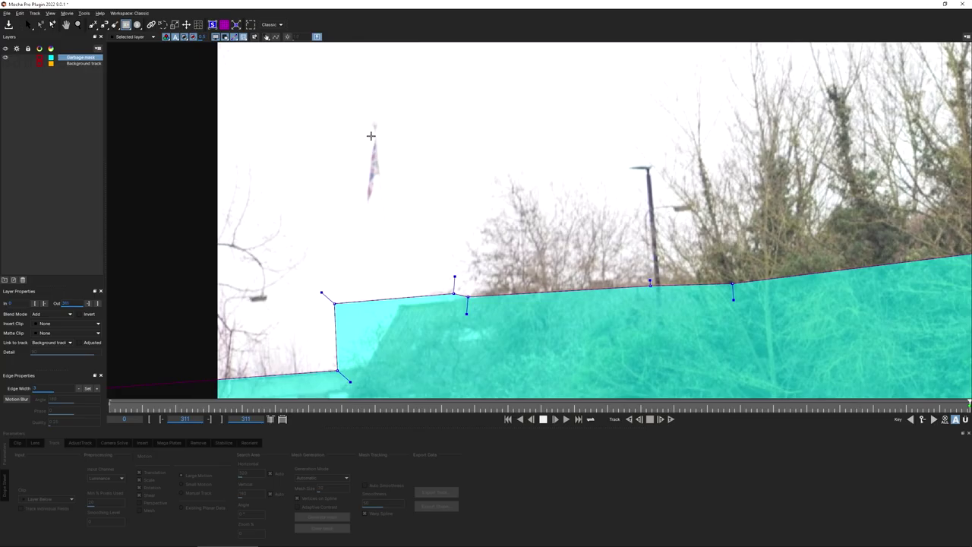
left_click_drag(374, 127, 377, 294)
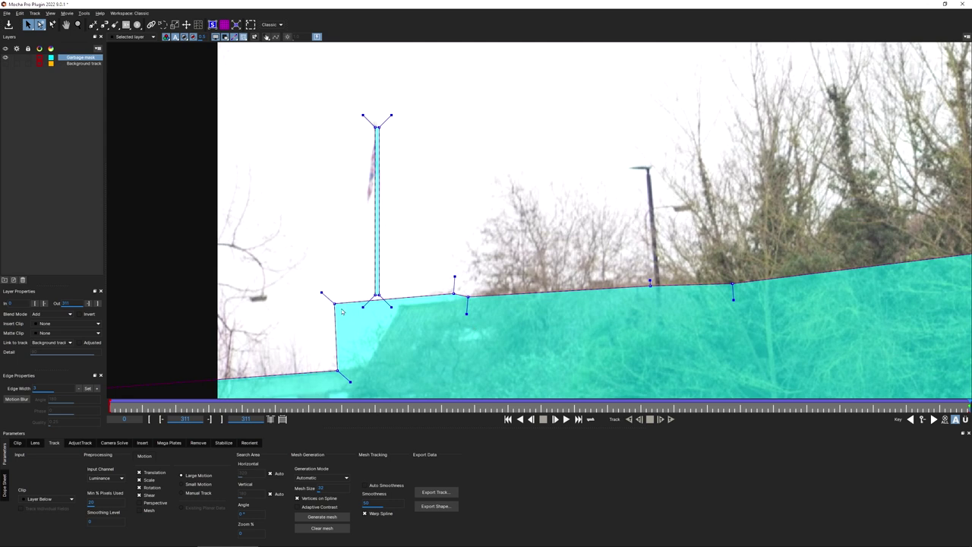
Select the thin flagpole spline's points and use the transform bounding box to slant and narrow it so it follows the flagpole
right_click(377, 127)
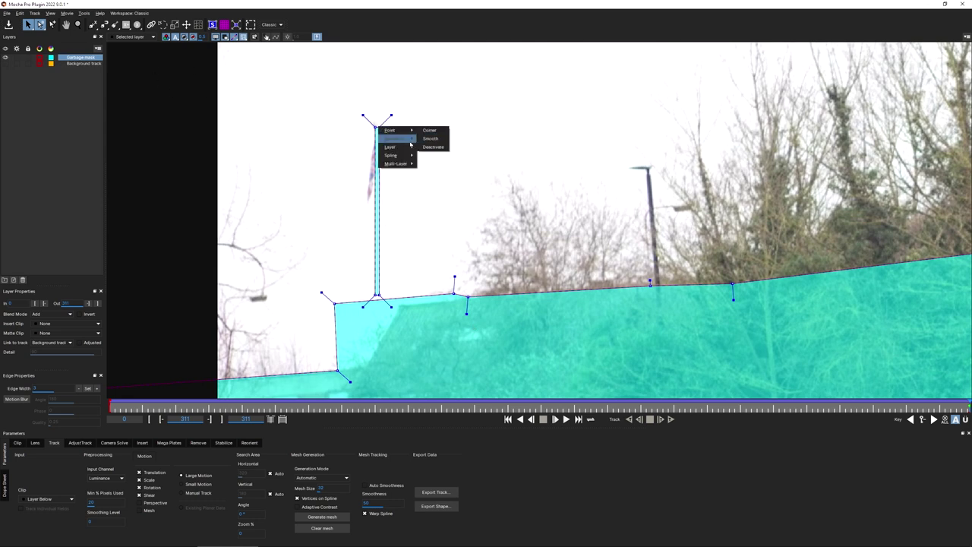
mouse_move(397, 138)
left_click(466, 141)
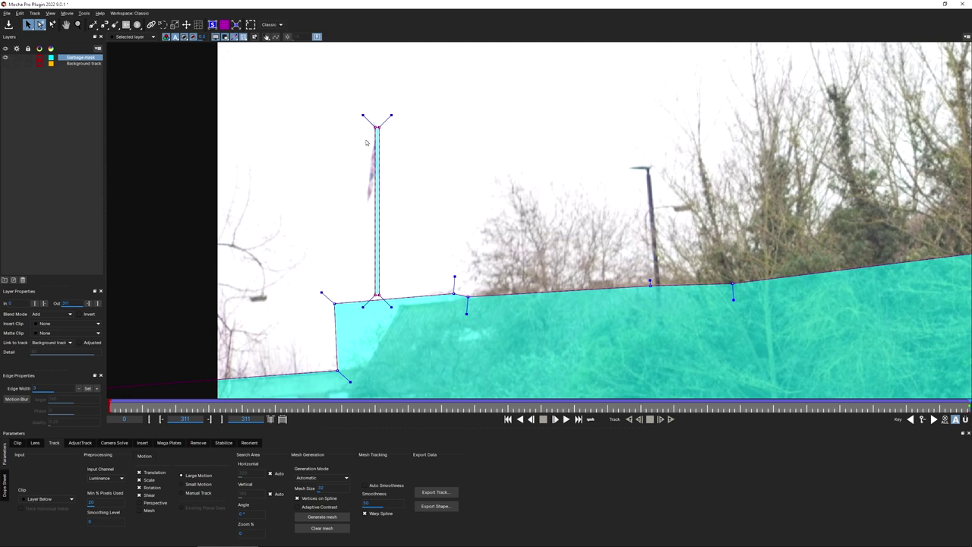
left_click(251, 25)
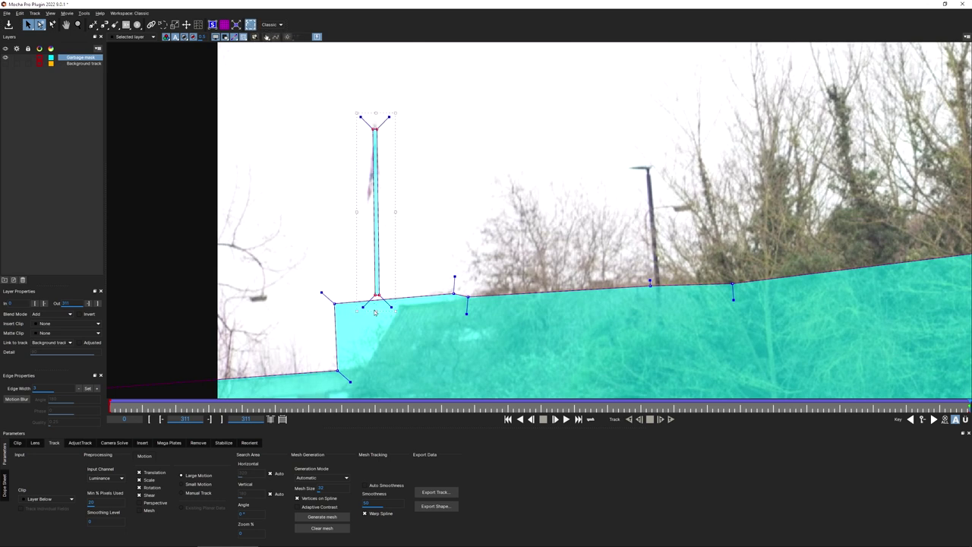
mouse_move(375, 311)
left_mouse_down()
mouse_move(411, 315)
mouse_move(392, 317)
left_mouse_up()
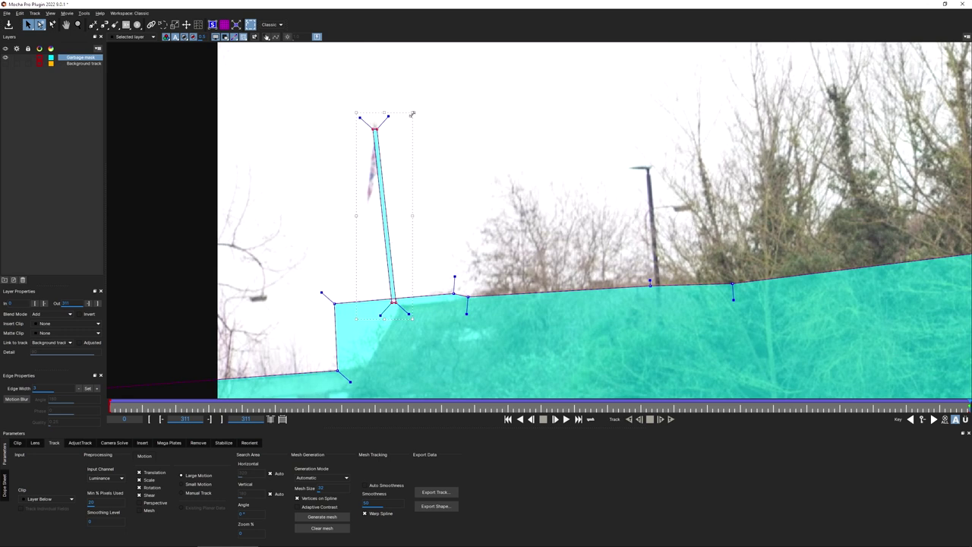
key("ctrl+z")
Add a small X-spline circle over the ball at the flagpole's top and scrub the timeline to check the mask
left_click_drag(137, 24, 139, 48)
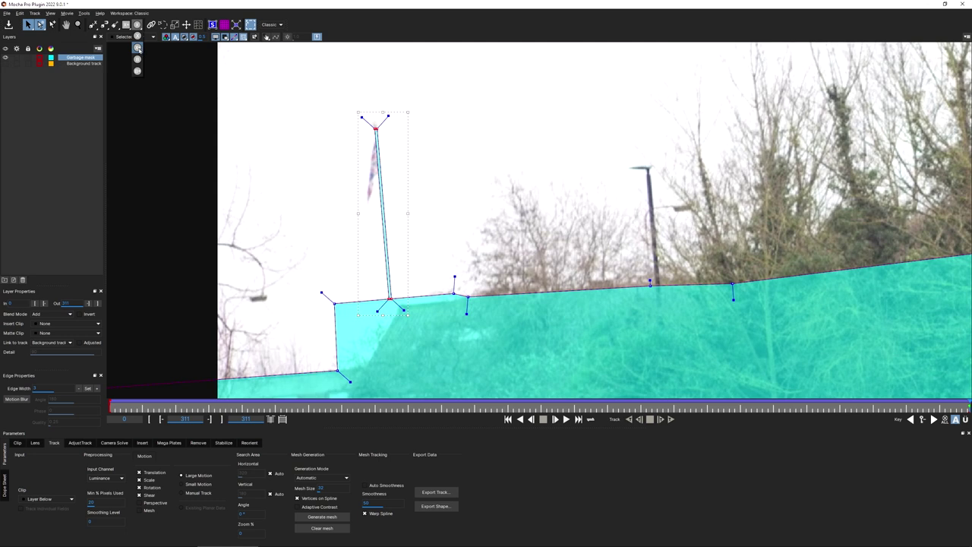
left_click(137, 47)
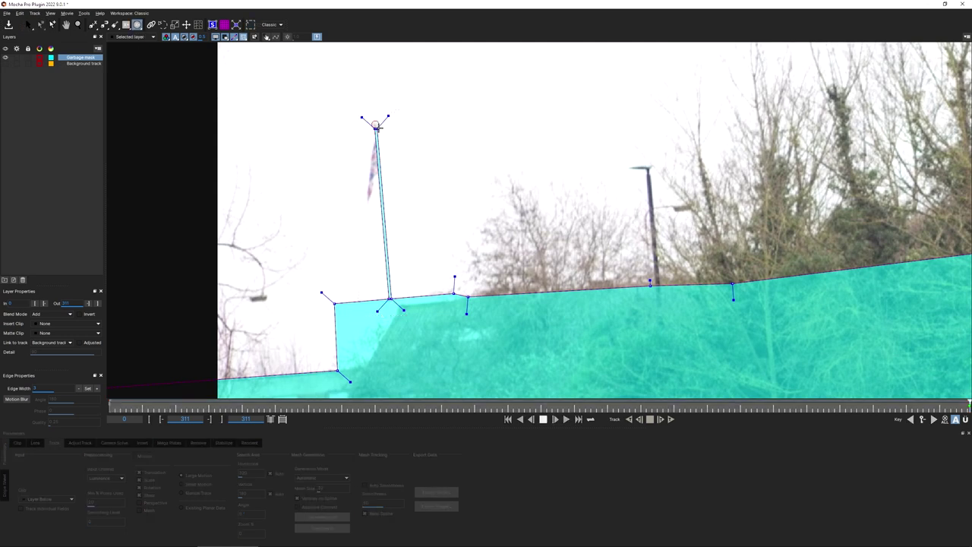
left_click(375, 125)
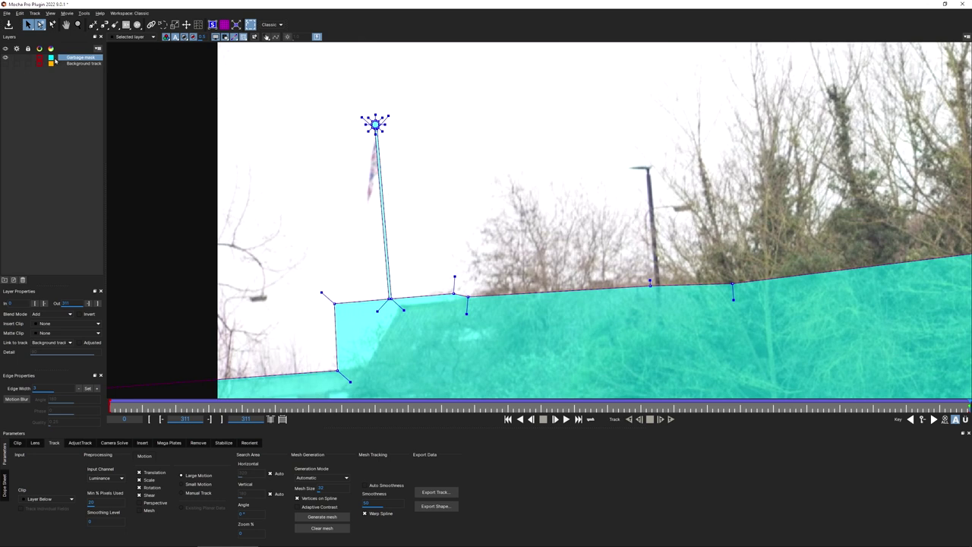
left_click_drag(836, 409, 969, 399)
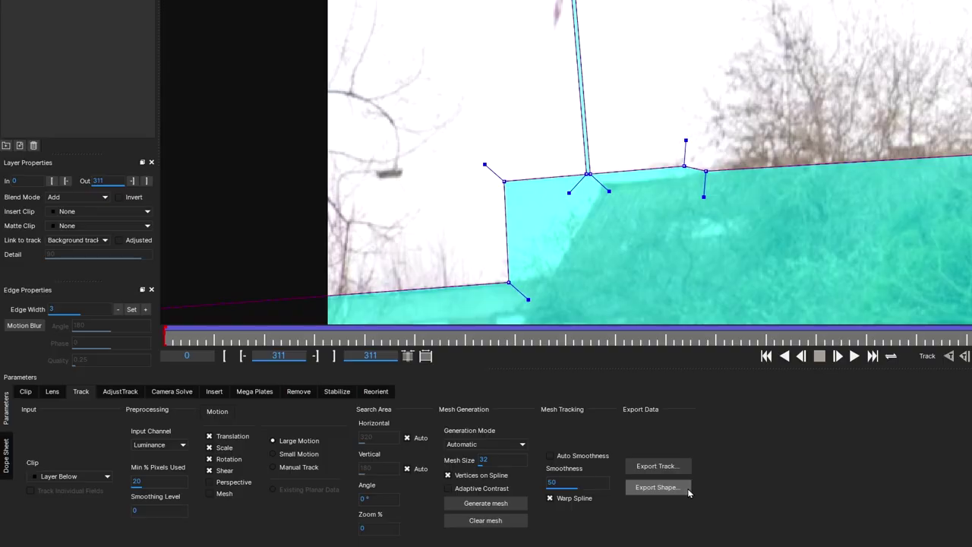
Copy the selected Garbage mask layer's shape data to the clipboard as BlackMagic Fusion shapes (*.comp), then save and return to the Fusion composition
left_click(686, 490)
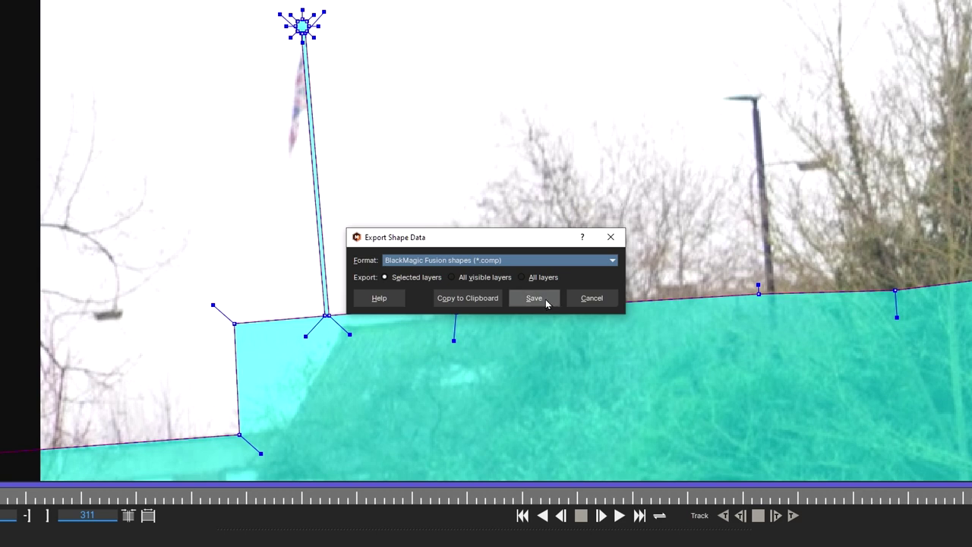
left_click(486, 301)
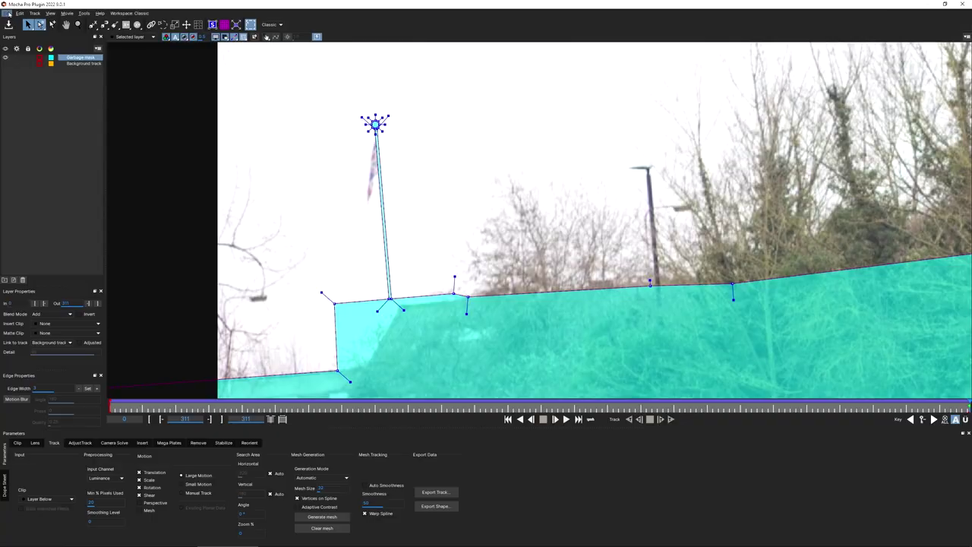
left_click(6, 14)
left_click(52, 152)
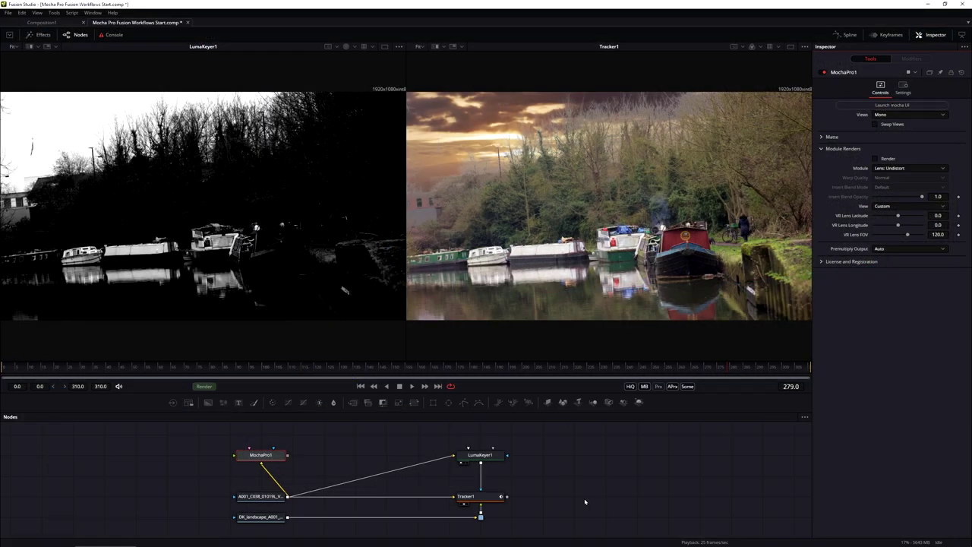
Paste the exported shapes into the node graph and spread the three garbage mask polygon nodes out in a row above LumaKeyer1
left_click(580, 481)
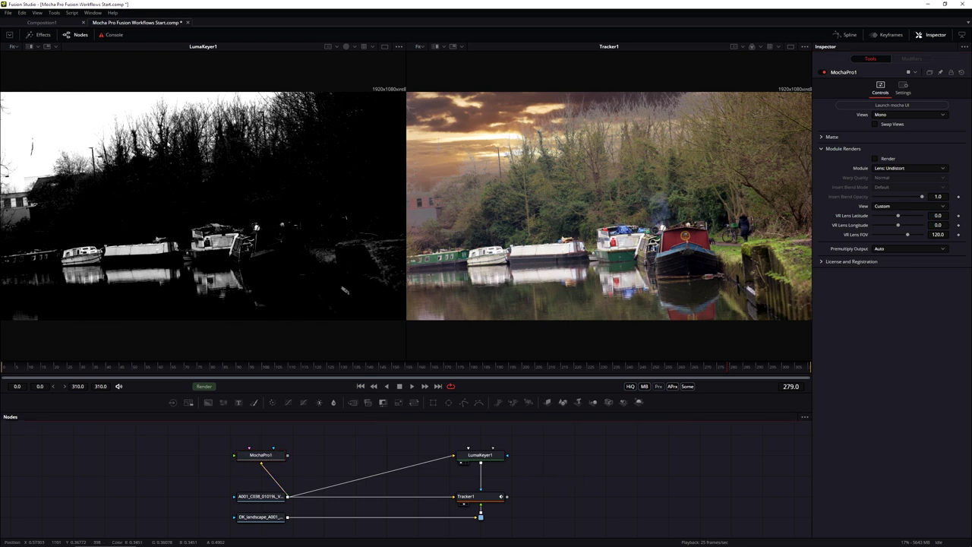
left_click(23, 14)
left_click(43, 61)
left_click_drag(384, 435, 356, 451)
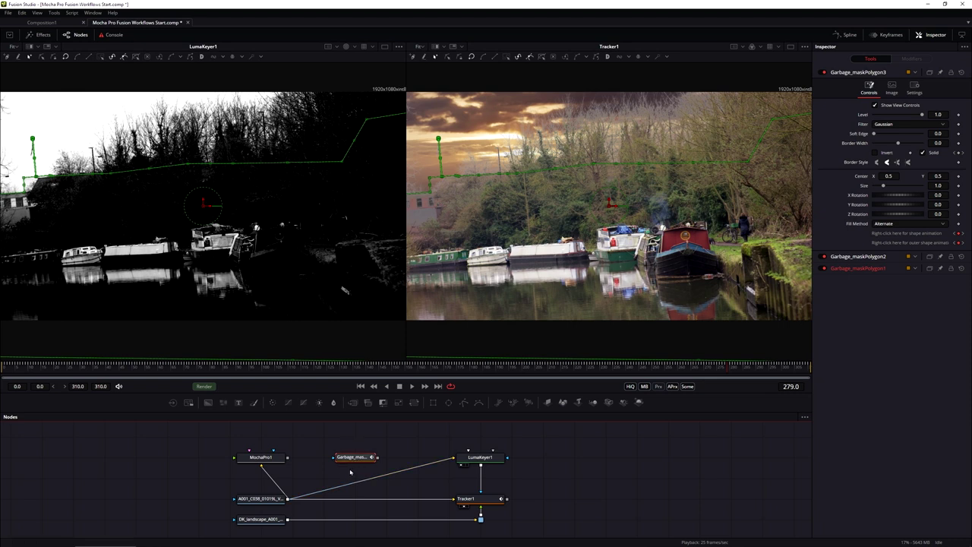
left_click(355, 462)
left_click_drag(355, 463, 480, 442)
left_click_drag(355, 461, 321, 440)
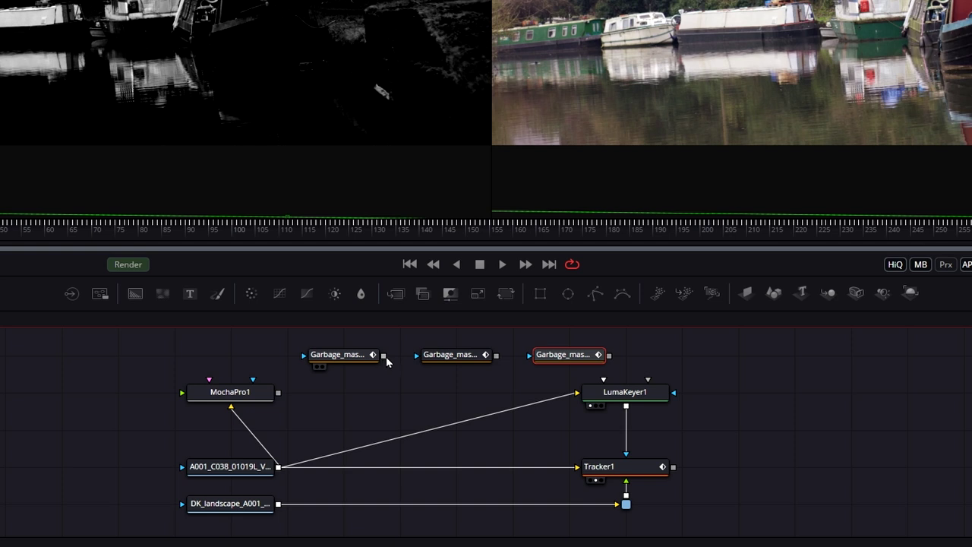
Chain the three garbage mask polygons together, view Garbage_maskPolygon1 as the combined matte, and scrub through the timeline to check it
left_click_drag(384, 356, 420, 364)
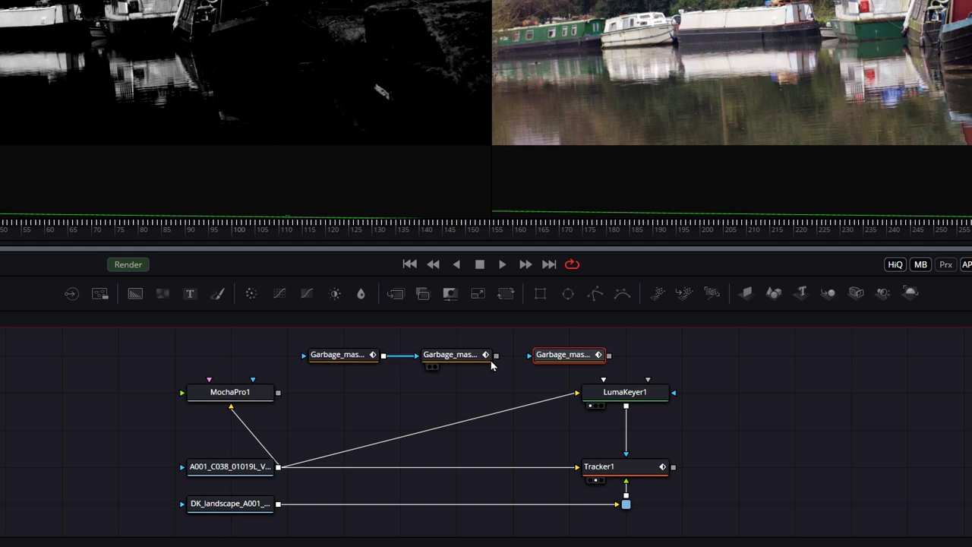
left_click_drag(496, 355, 530, 363)
left_click(543, 368)
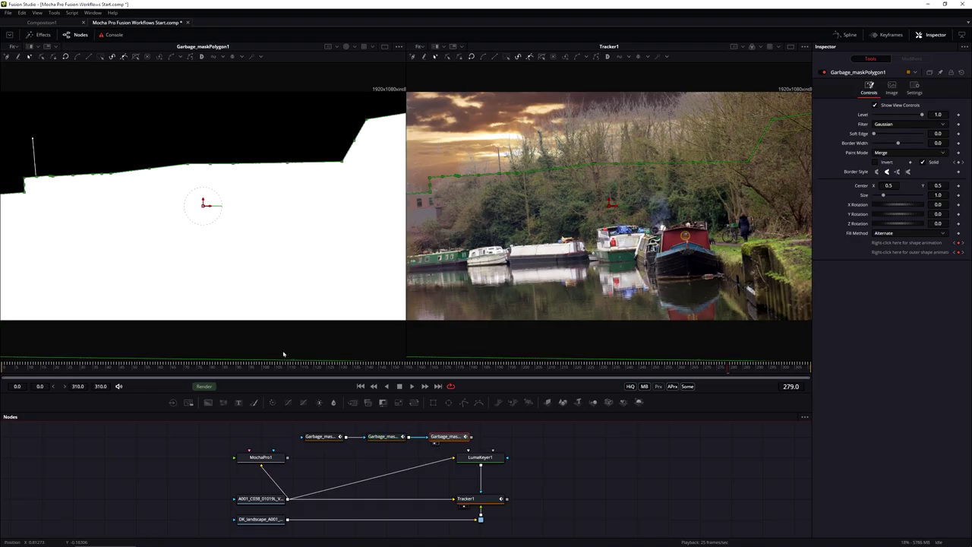
left_click_drag(76, 363, 2, 373)
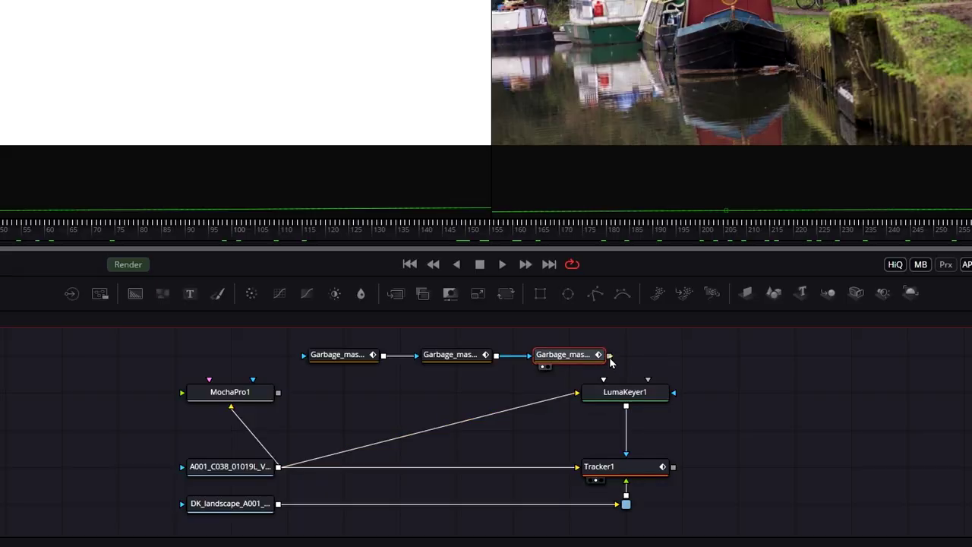
Connect the combined polygon mask to LumaKeyer1's garbage matte input and play back the composite in a single enlarged viewer
left_click_drag(610, 360, 650, 384)
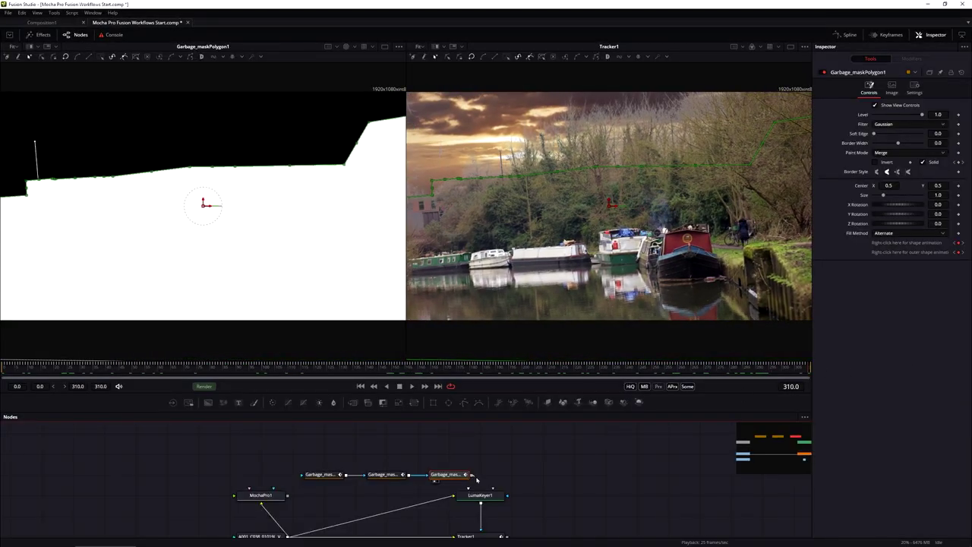
left_click_drag(472, 475, 493, 491)
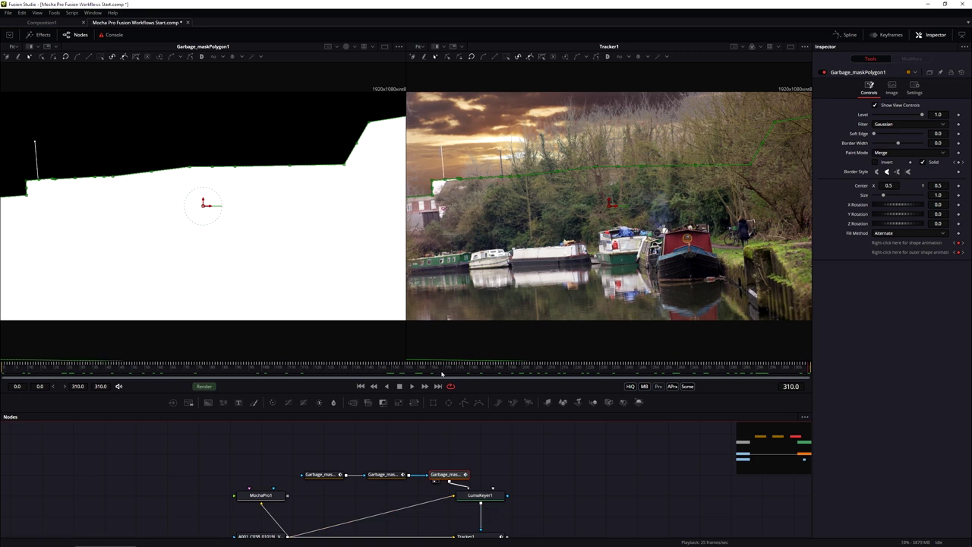
left_click(791, 47)
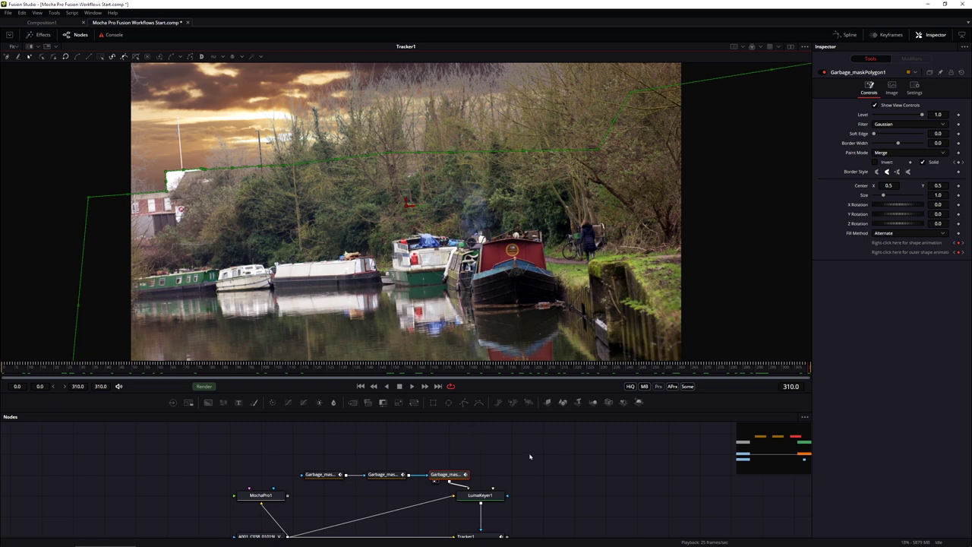
key("space")
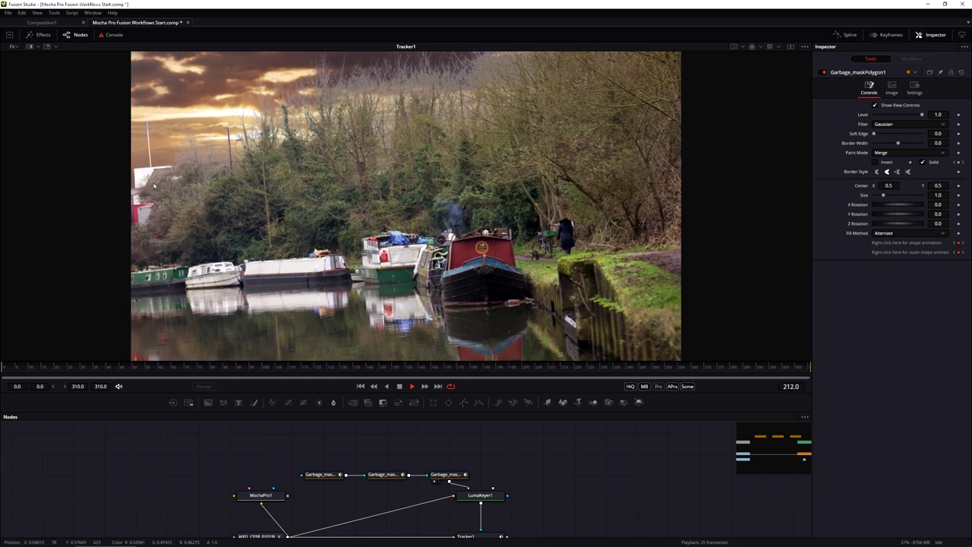
Try different edge softness amounts on Garbage_maskPolygon1 and set its Soft Edge to 0.001
left_click(441, 474)
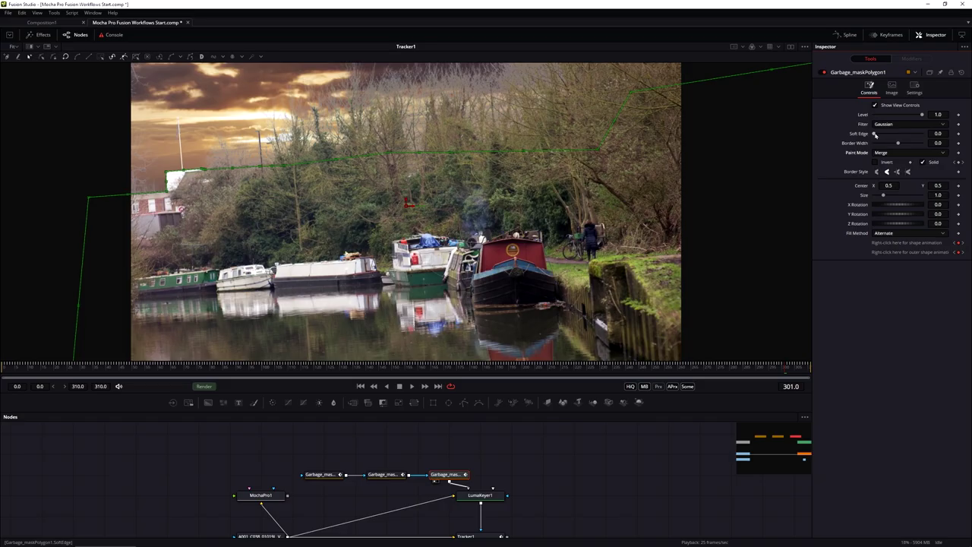
left_click_drag(817, 174, 824, 176)
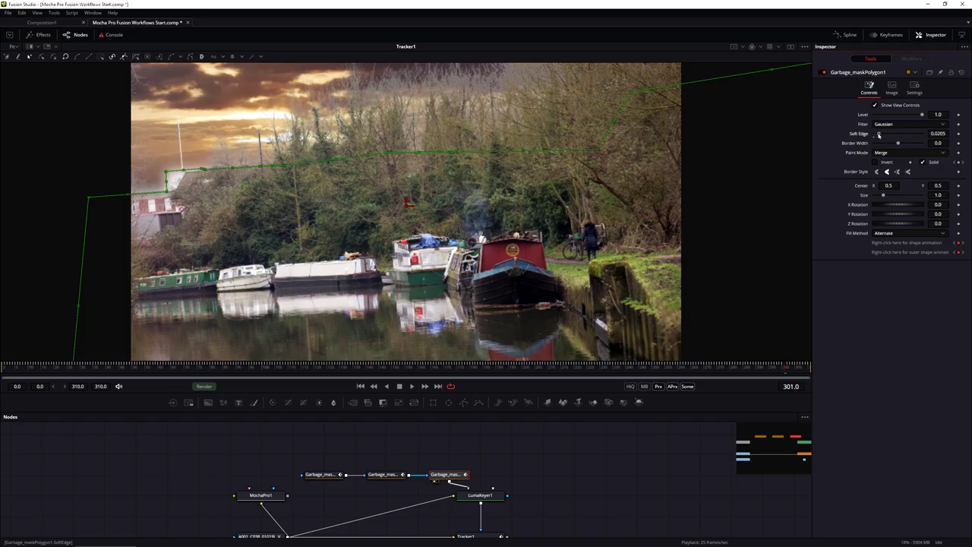
left_click_drag(879, 135, 890, 134)
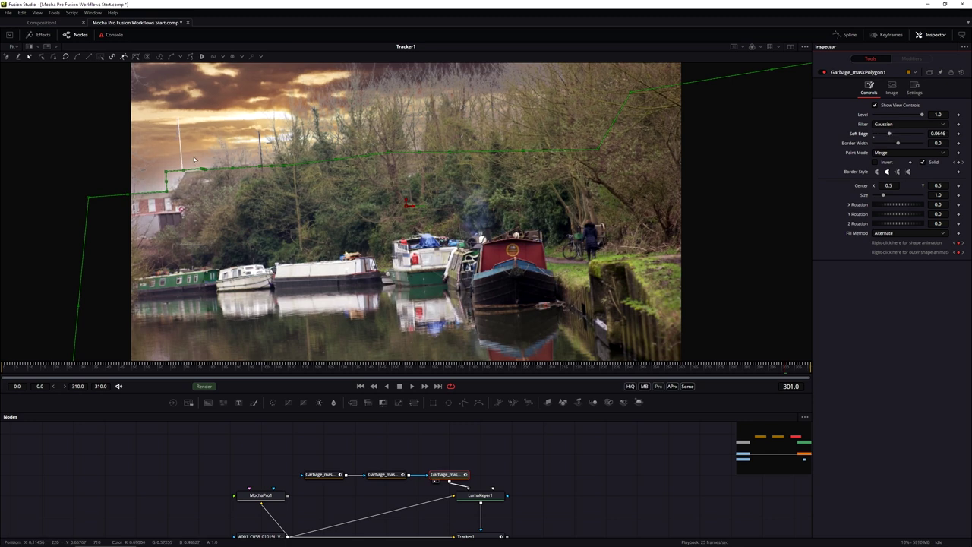
left_click_drag(889, 134, 872, 134)
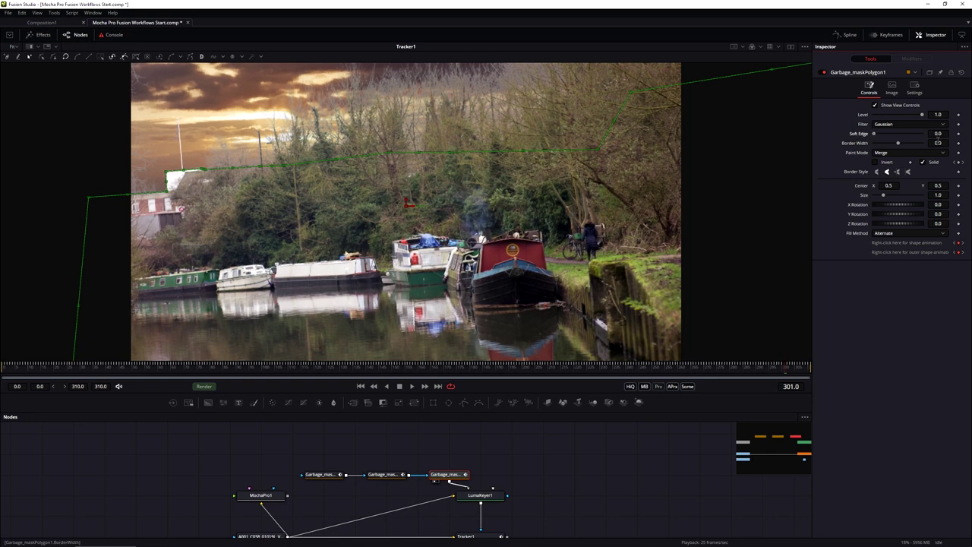
left_click(937, 133)
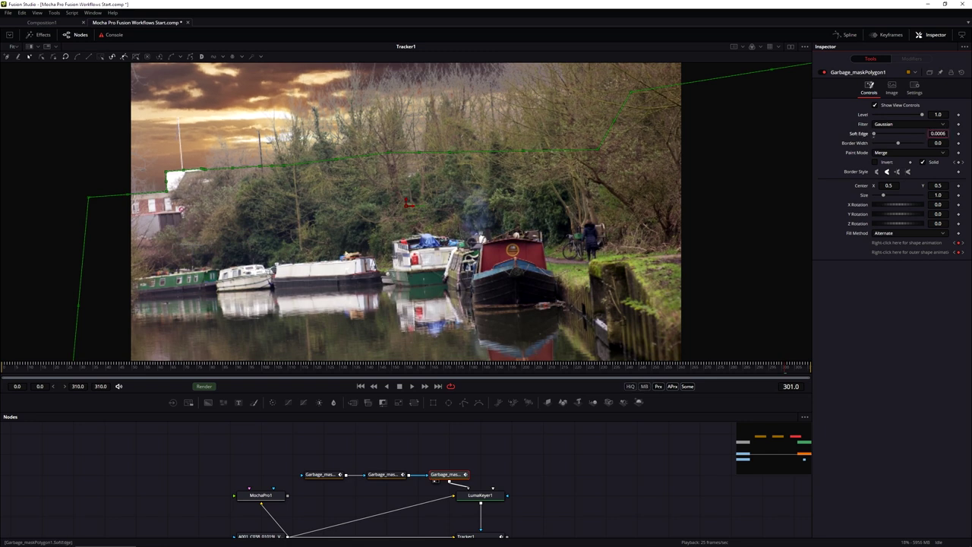
key("Return")
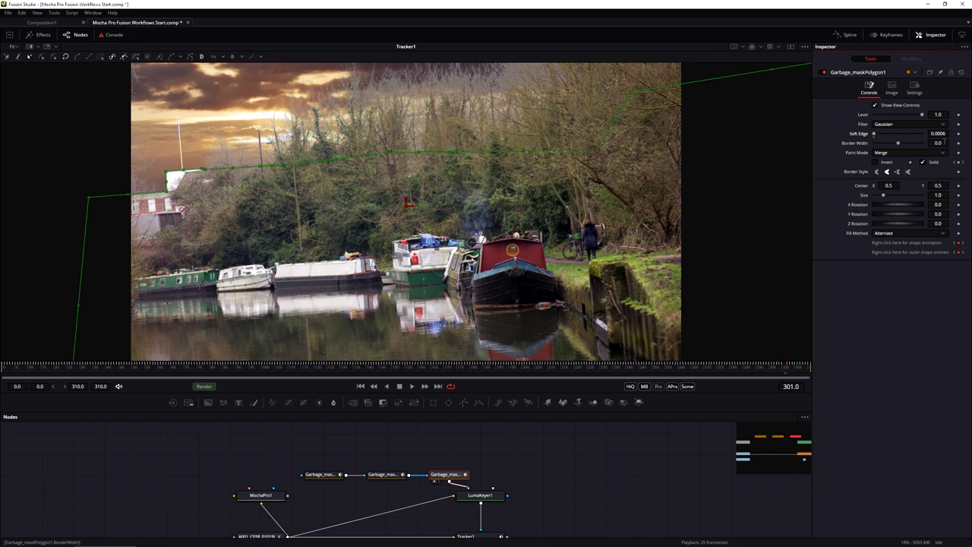
left_click_drag(937, 133, 943, 133)
Stack the three garbage mask nodes vertically above LumaKeyer1, deselect them, and move the playhead to frame 310
left_click(330, 517)
left_click_drag(329, 517, 338, 483)
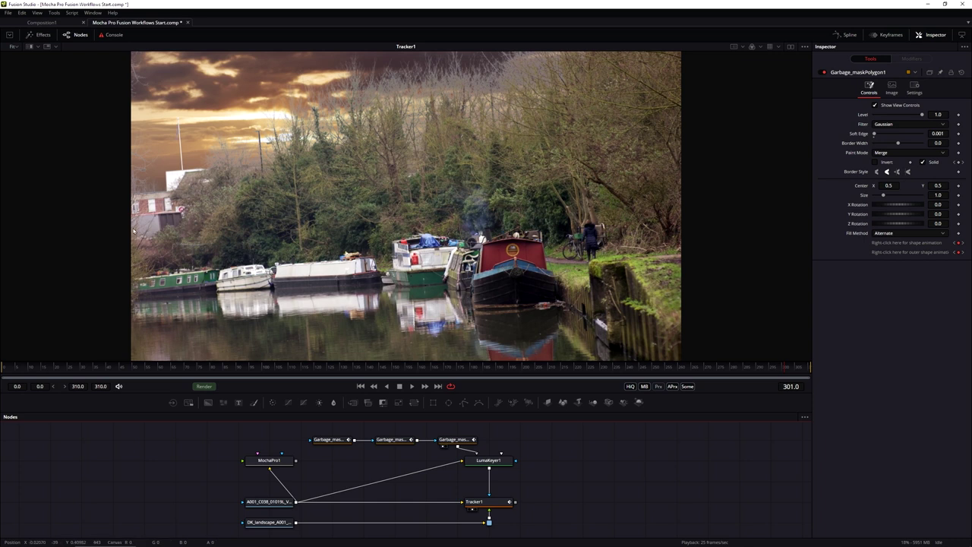
left_click(456, 440)
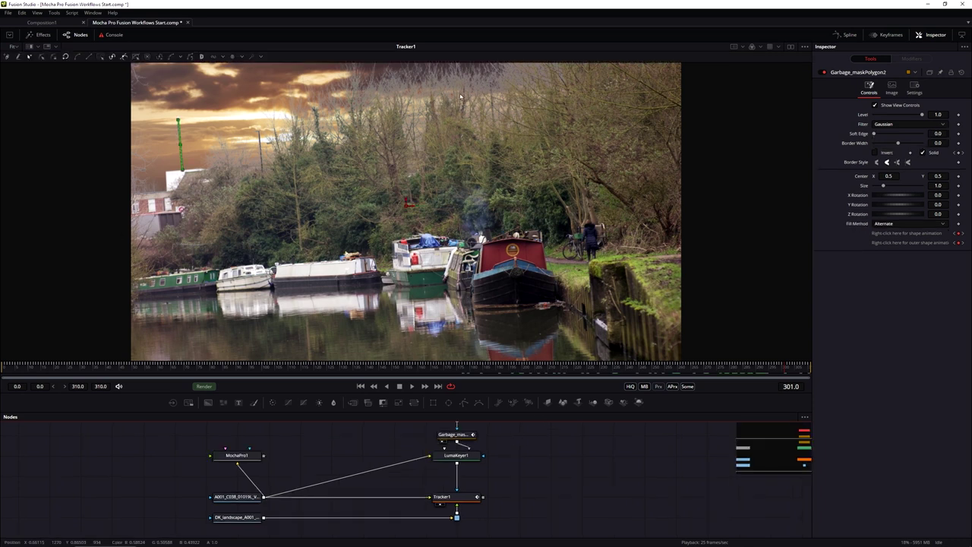
left_click(392, 447)
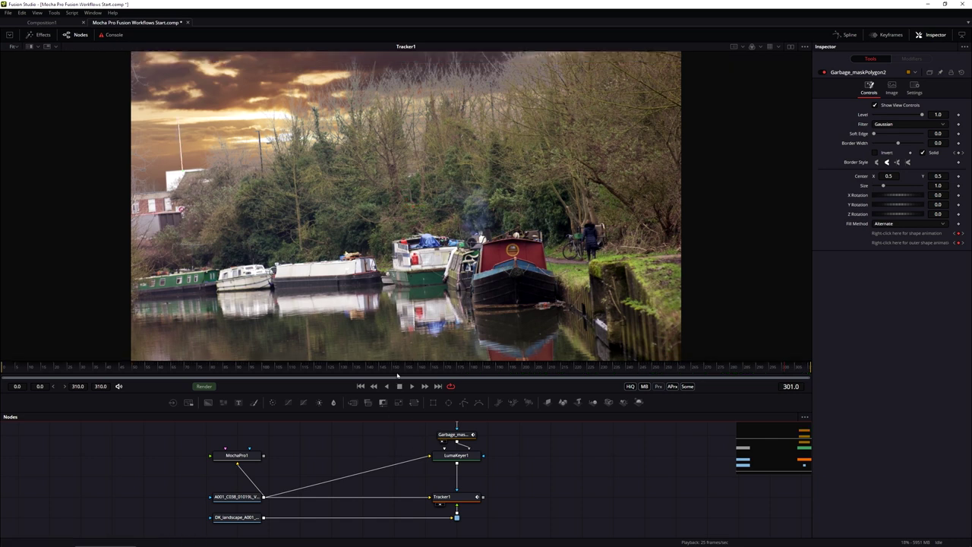
left_click_drag(396, 371, 811, 366)
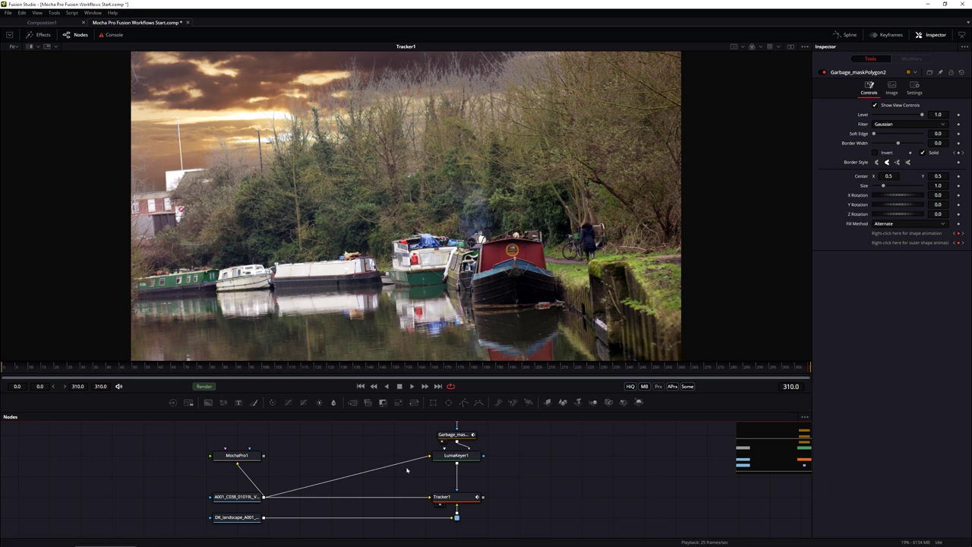
Insert a Color Corrector between the canal footage and Tracker1, and reconnect LumaKeyer1's input directly to the uncorrected footage
left_click(237, 496)
key("shift+space")
type("Luma Keyer")
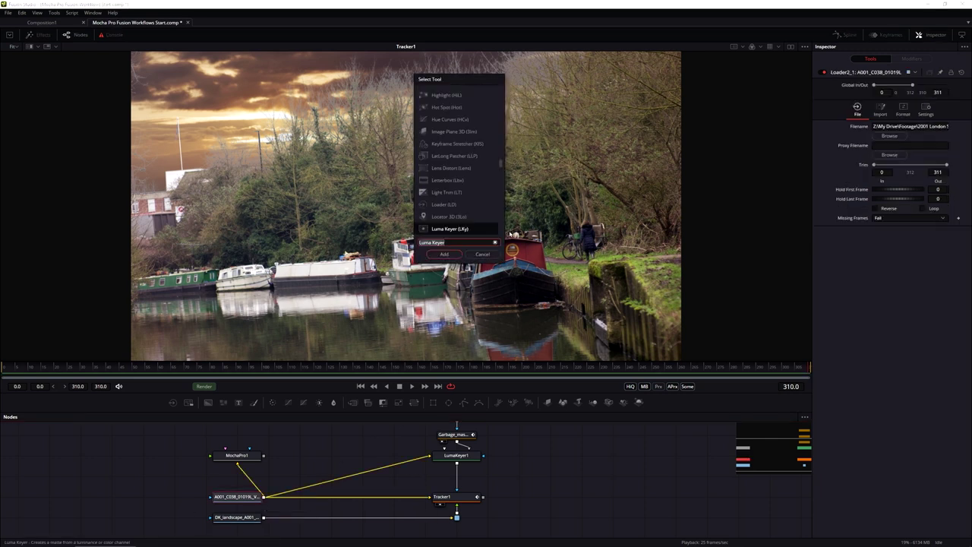
type("color")
left_click(452, 255)
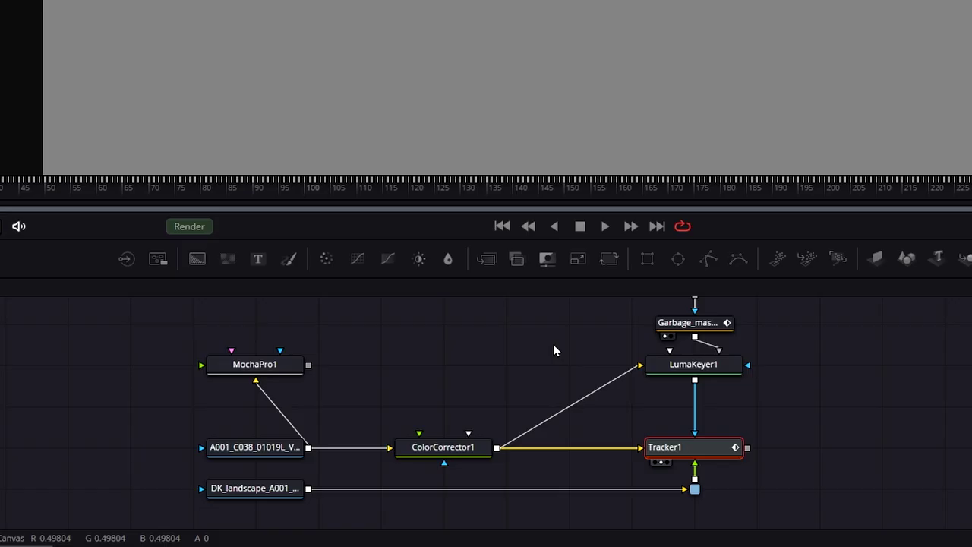
left_click_drag(308, 447, 641, 365)
Grade the canal footage in ColorCorrector1 with contrast 0.67, gamma 0.67, lift -0.06 and a slight warm tint
left_click_drag(418, 462, 481, 464)
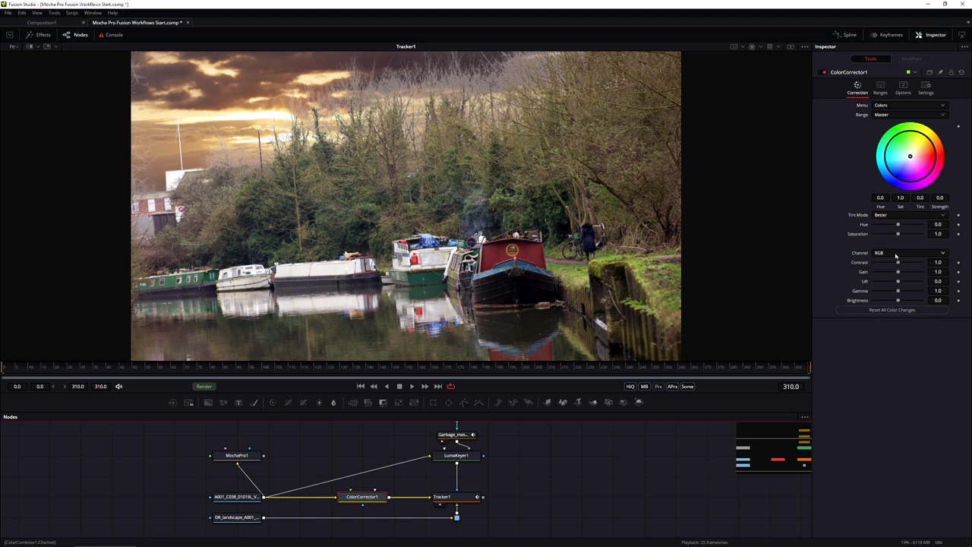
left_click_drag(898, 263, 890, 263)
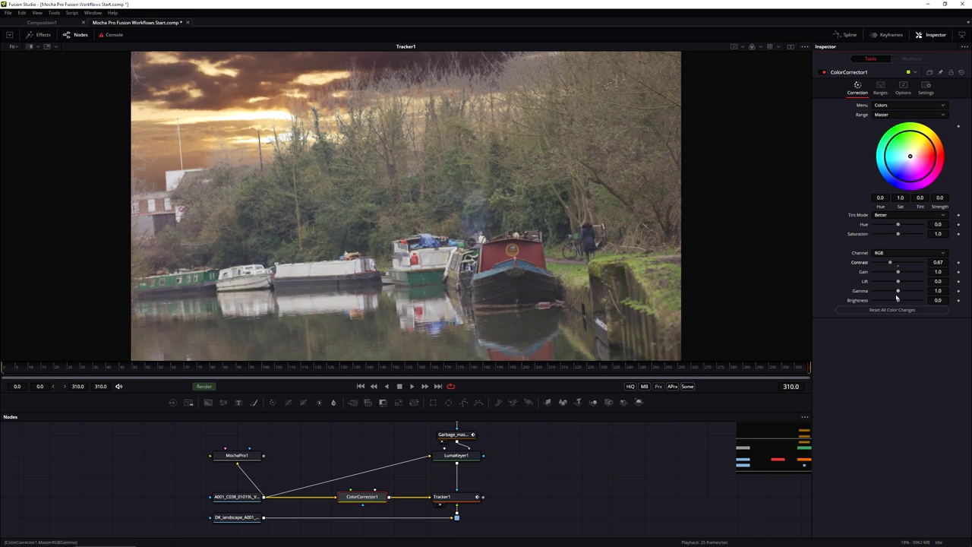
left_click_drag(899, 293, 890, 295)
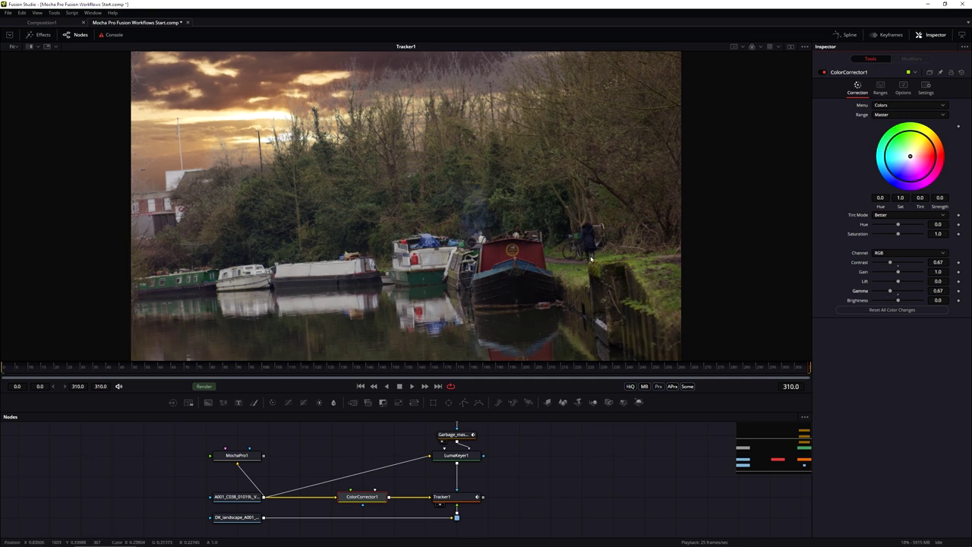
left_click_drag(899, 282, 898, 282)
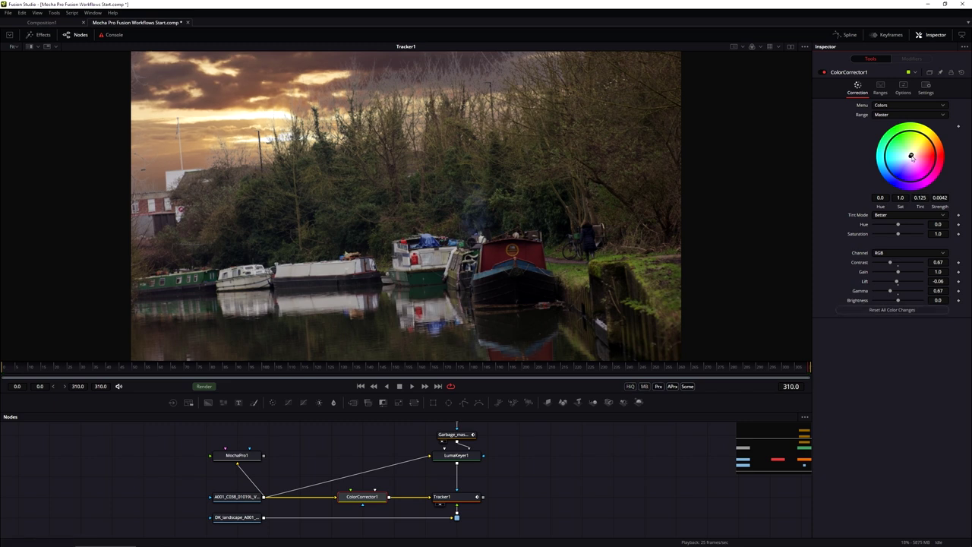
left_click_drag(911, 157, 914, 155)
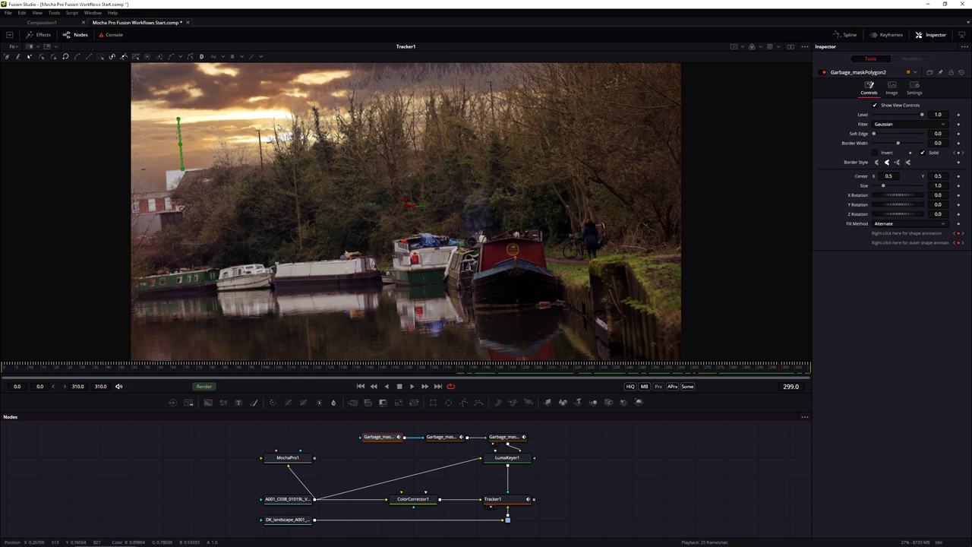
At frame 286, add an S_LensFlare node after Tracker1 and place its hotspot over the bright clouds at about X 0.255, Y 0.794
left_click_drag(768, 369, 742, 370)
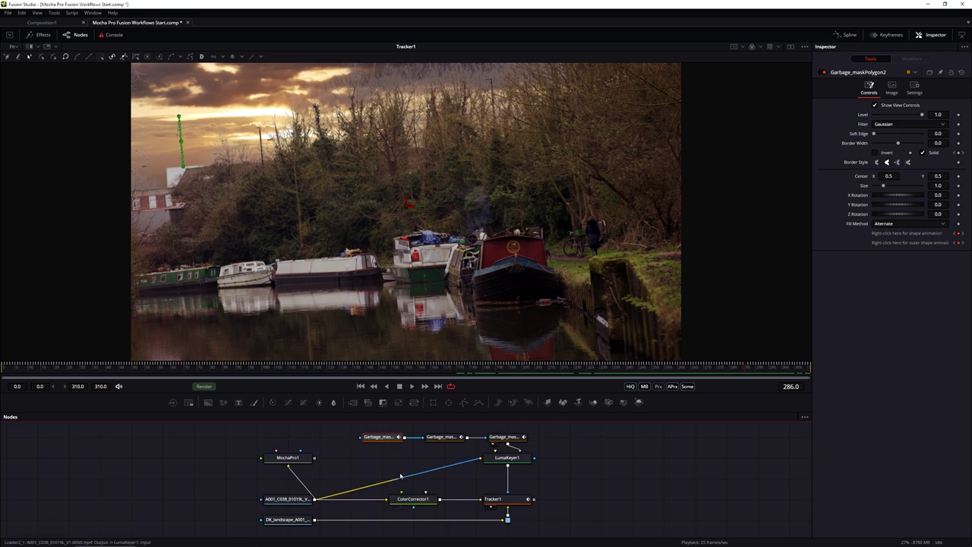
key("shift+space")
type("color")
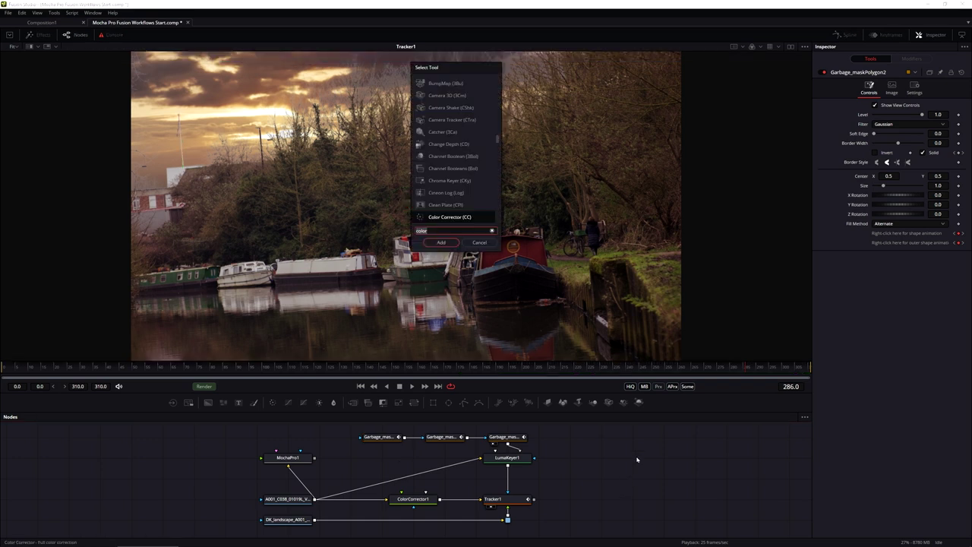
key("BackSpace")
key("BackSpace")
key("BackSpace")
key("BackSpace")
key("BackSpace")
type("lensfl")
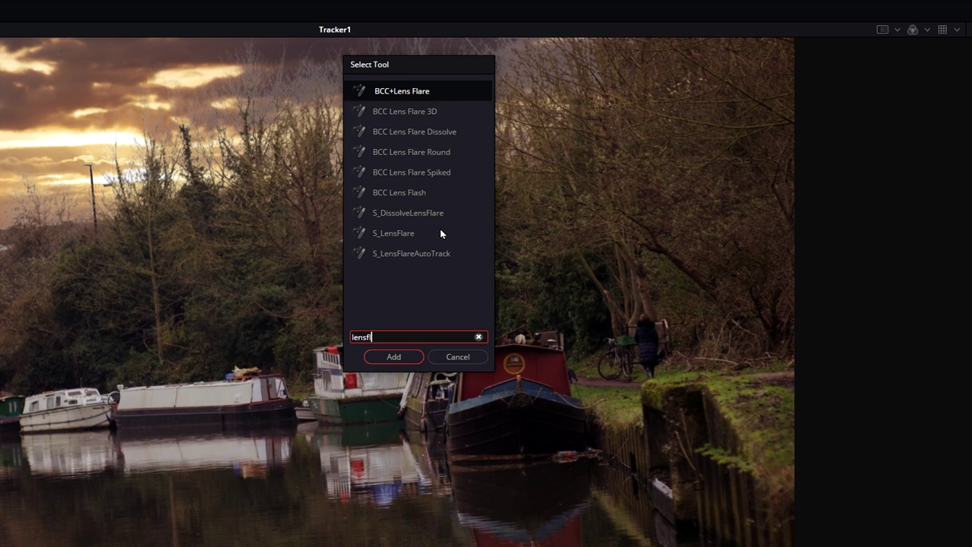
left_click(400, 234)
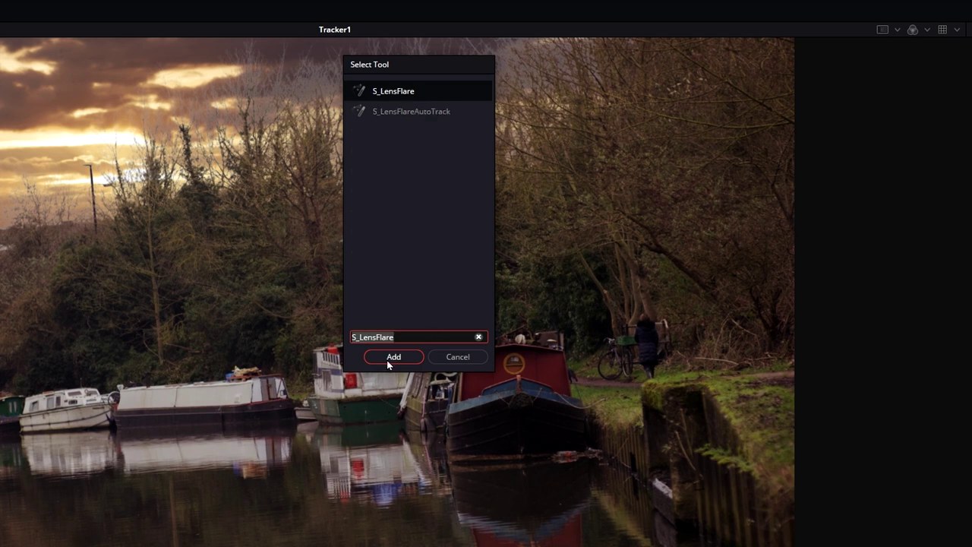
left_click(388, 362)
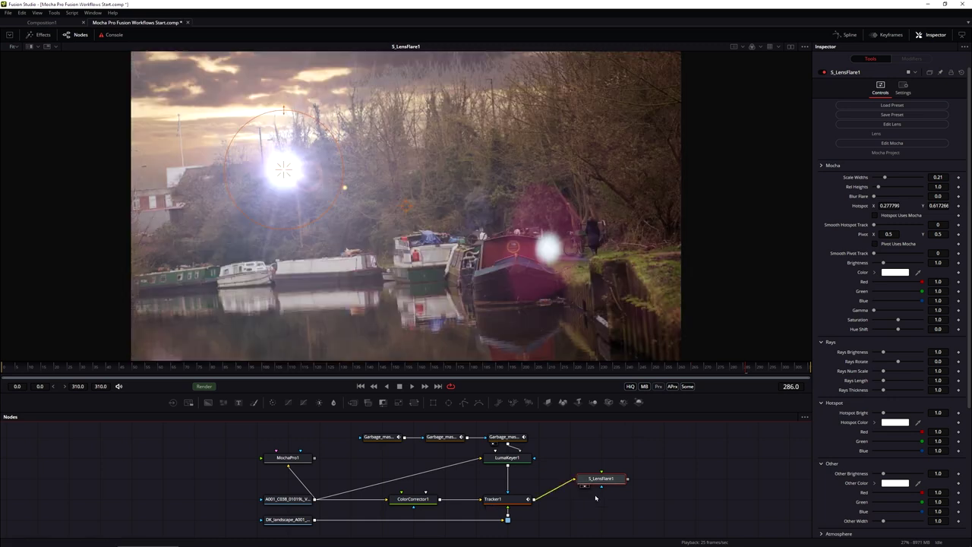
left_click_drag(283, 168, 248, 108)
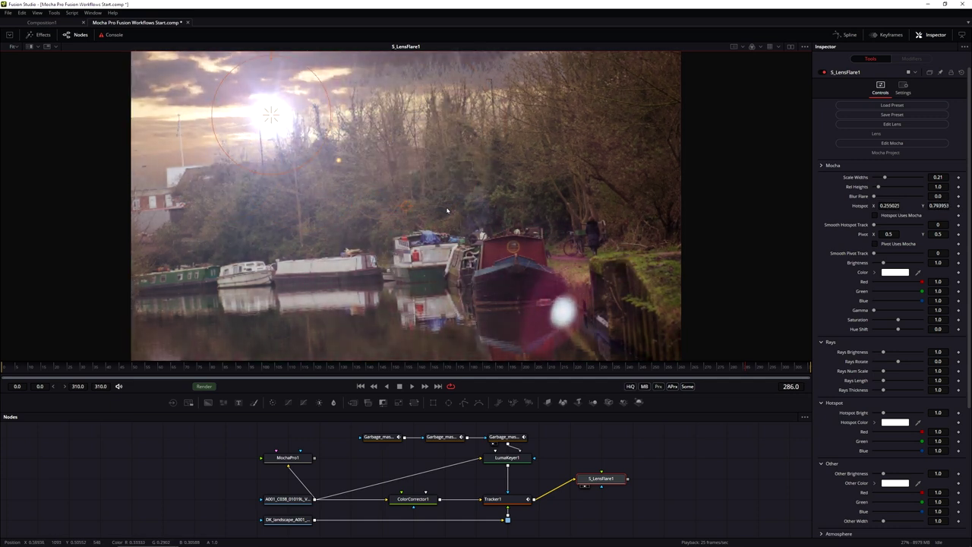
key("ctrl+s")
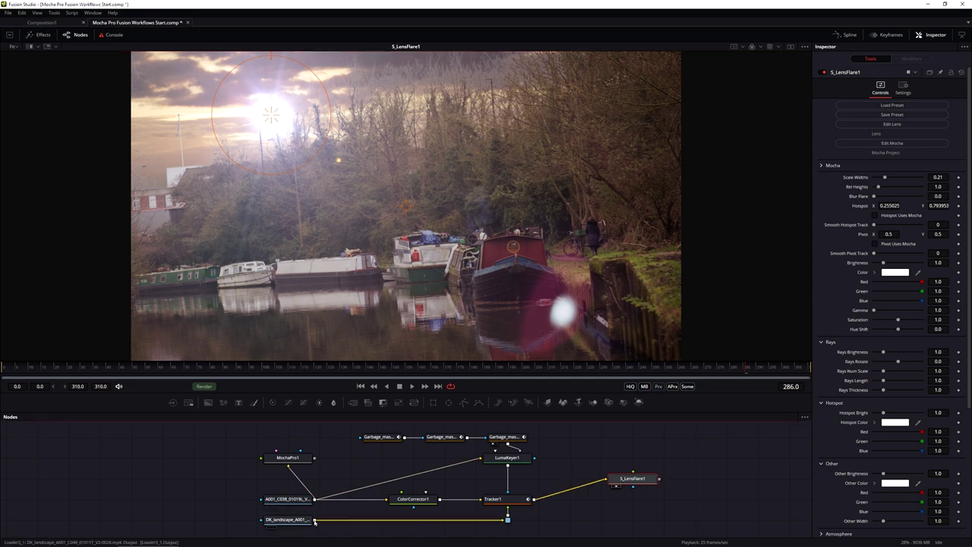
Feed the DK_landscape sky clip into S_LensFlare1 and preview the 30mm Tokina preset in the Sapphire Preset Browser
left_click_drag(315, 521, 608, 482)
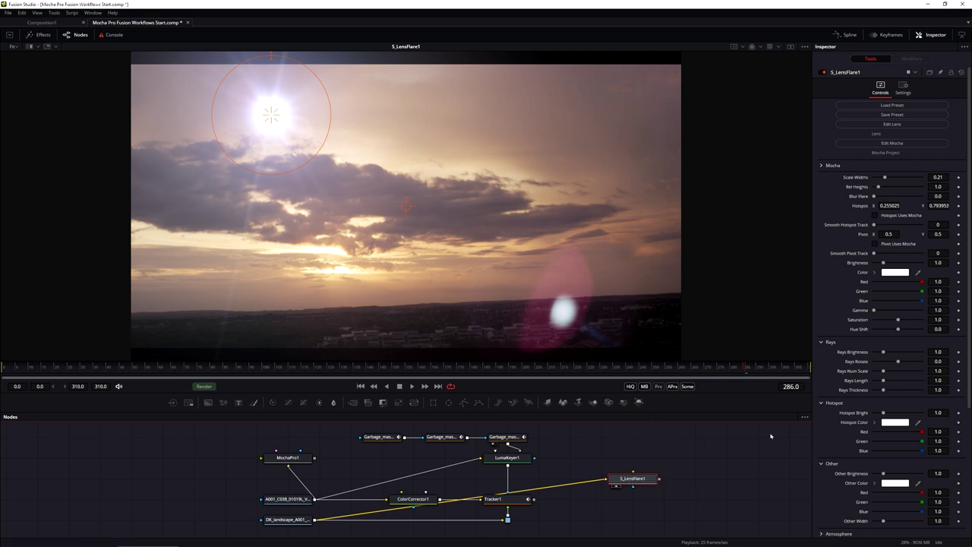
left_click(907, 107)
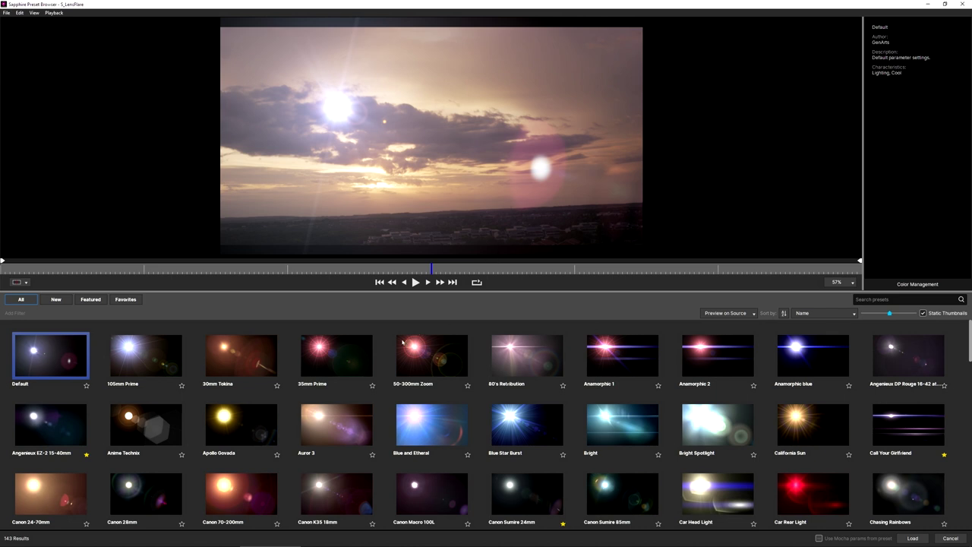
left_click(241, 356)
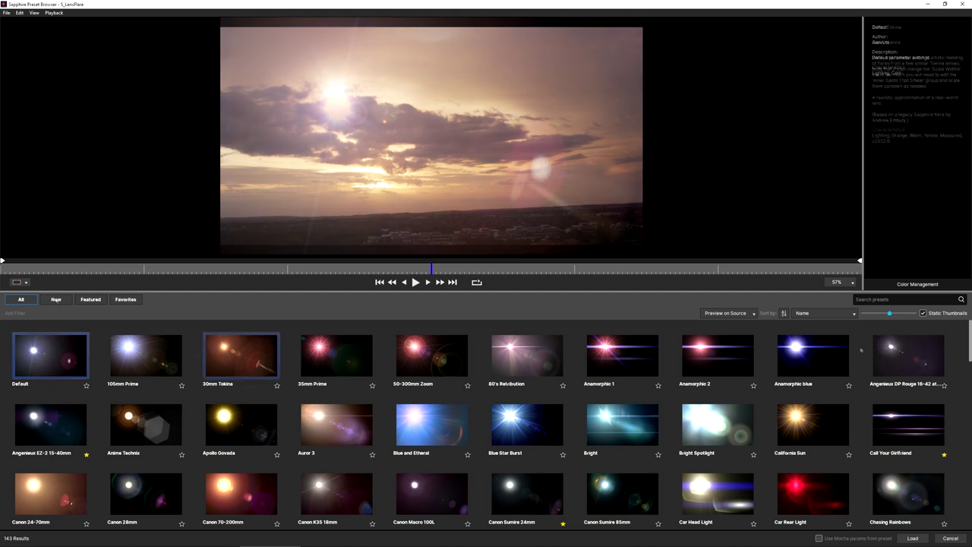
left_click_drag(967, 346, 610, 246)
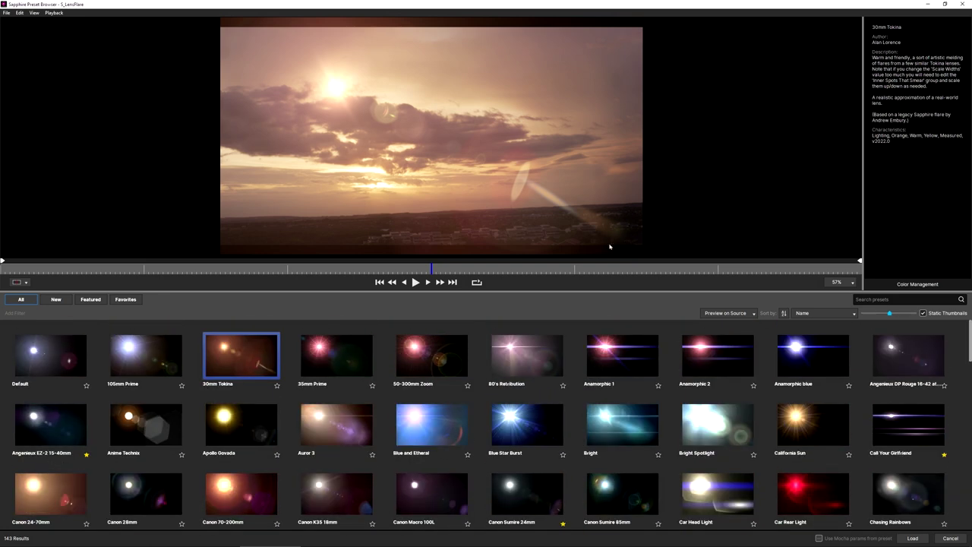
Compare the new lens flare presets, including Ray Projector and Deus, and load 30mm Tokina
left_click(58, 299)
mouse_move(169, 382)
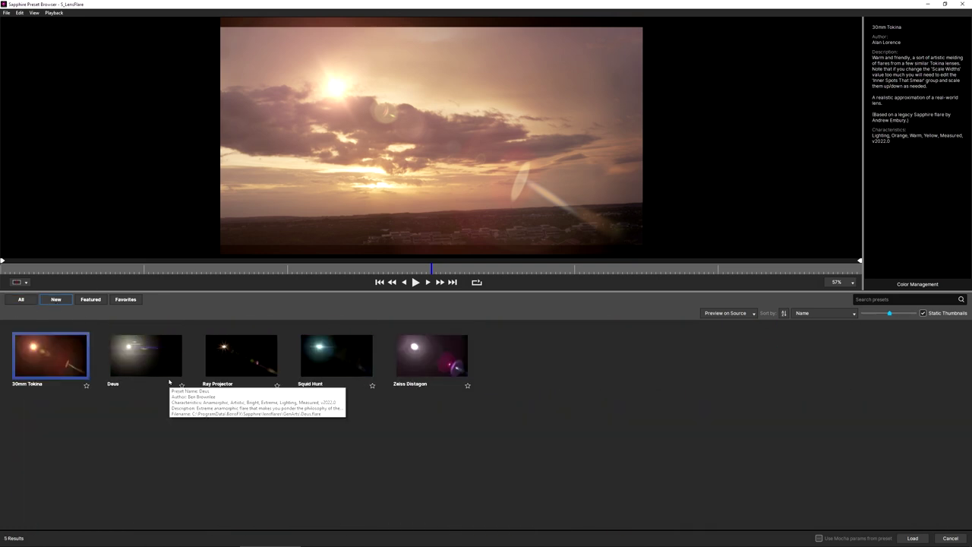
left_click(249, 357)
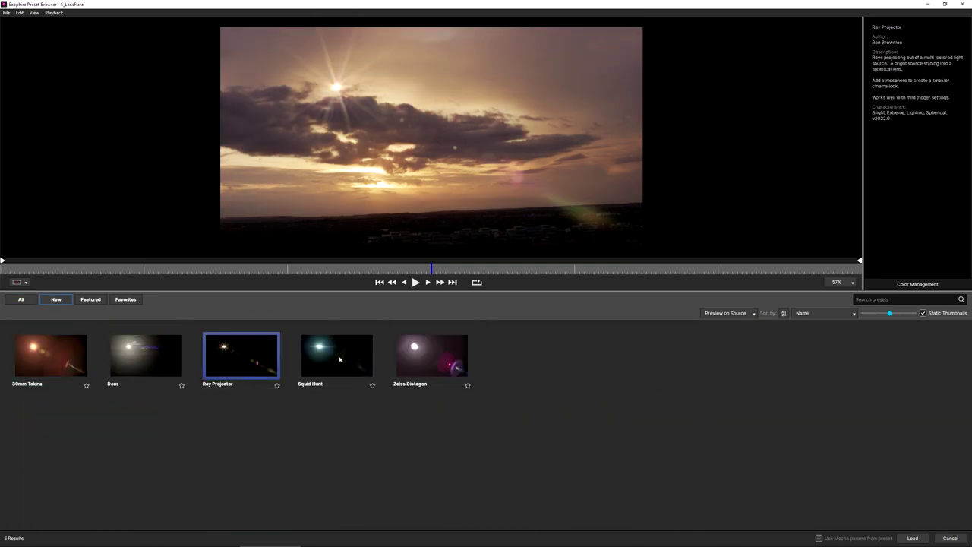
key("Right")
key("Right")
key("Left")
left_click(243, 367)
left_click(139, 369)
left_click(62, 373)
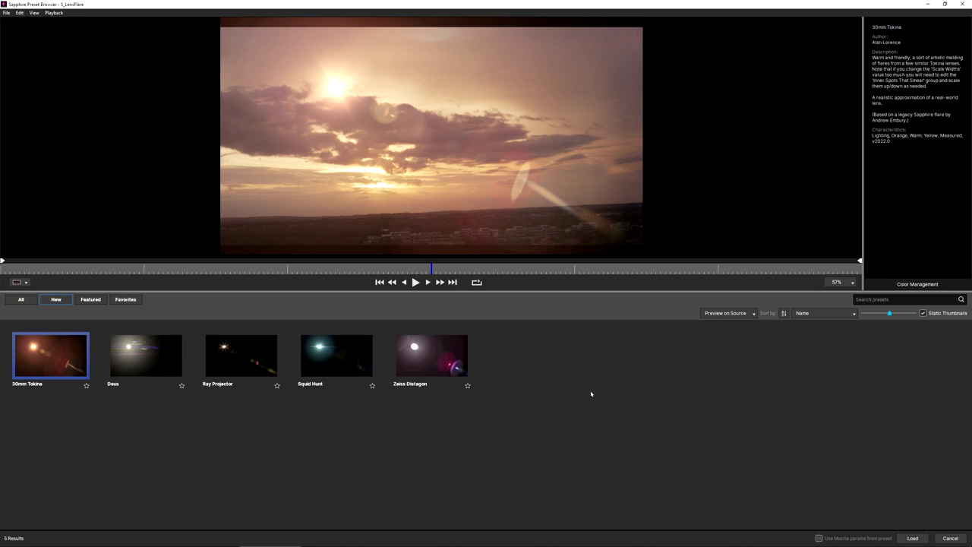
left_click(912, 538)
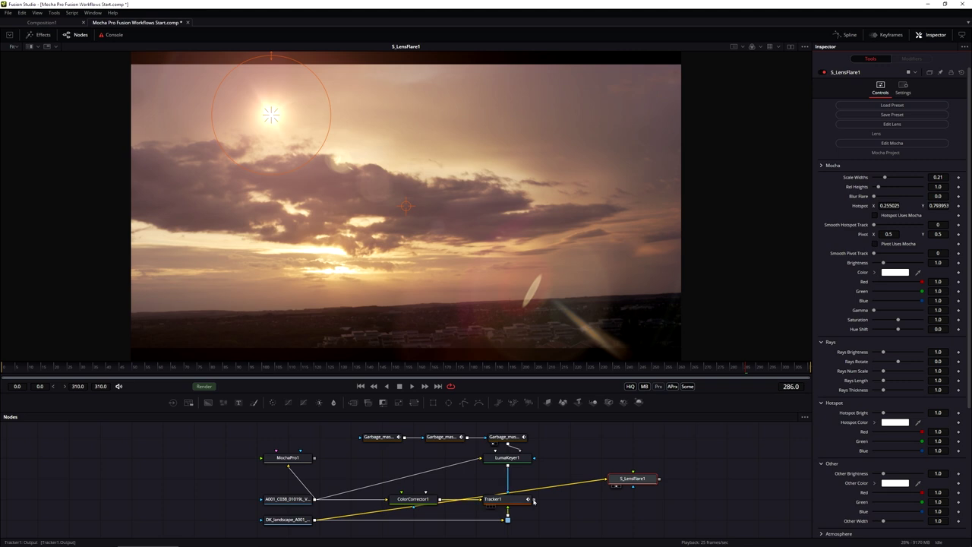
Reconnect Tracker1's output to S_LensFlare1 and try moving the flare's hotspot down over the trees
left_click_drag(534, 500, 637, 480)
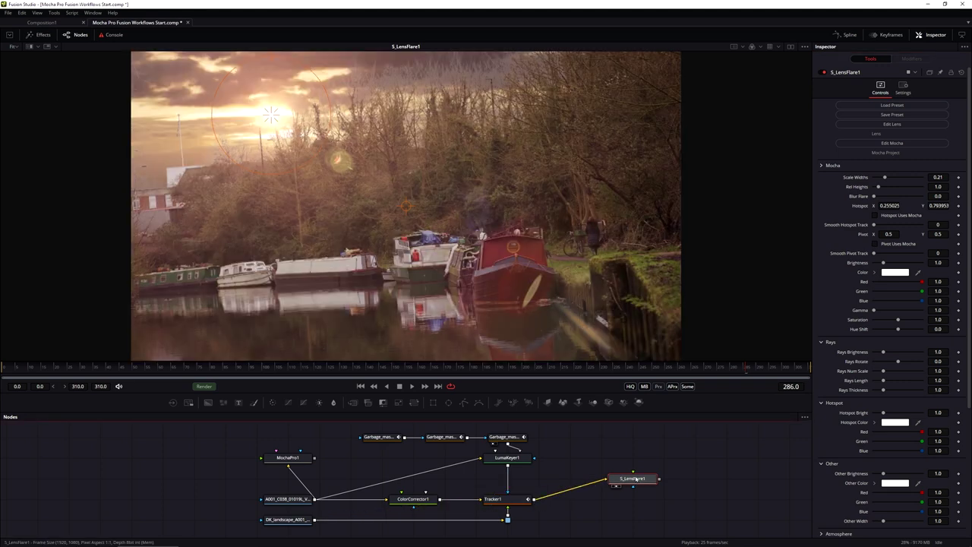
left_click_drag(272, 114, 270, 171)
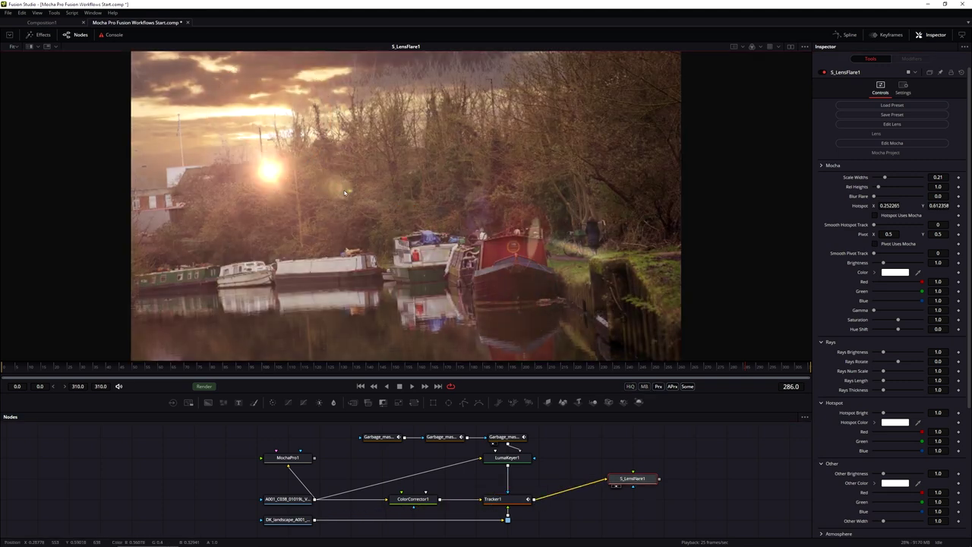
left_click_drag(346, 193, 530, 355)
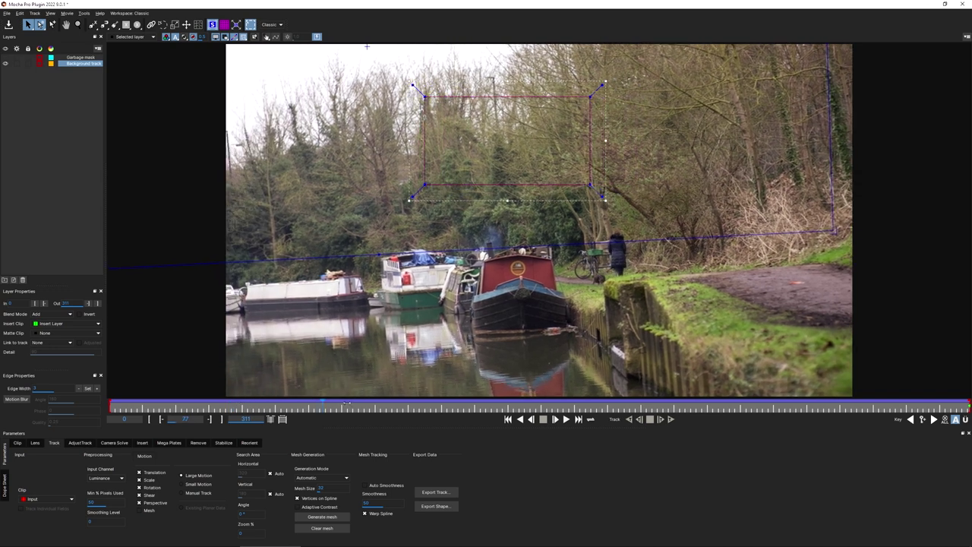
Examine how the Background track layer's surface follows the footage across the whole clip in Mocha Pro
left_click_drag(347, 403, 970, 399)
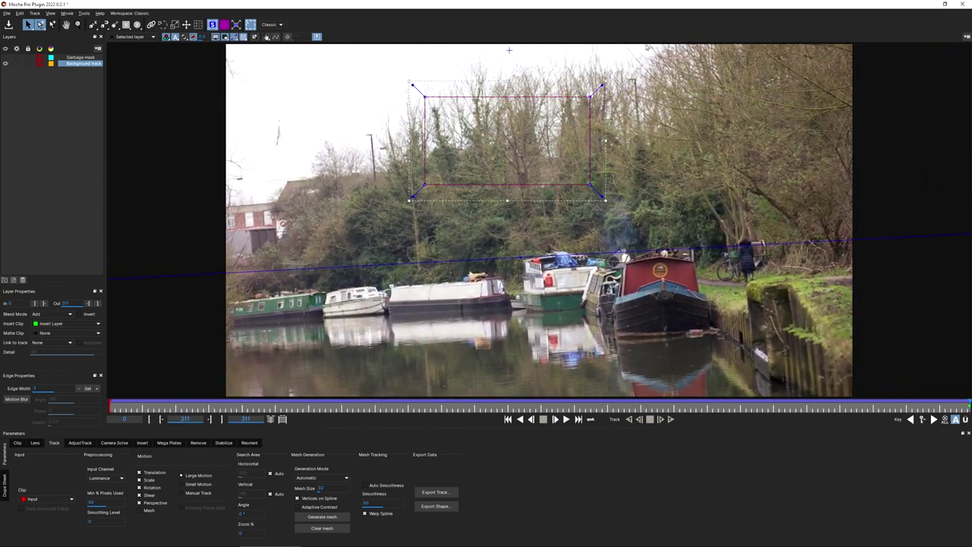
key("z")
left_click_drag(536, 188, 537, 284)
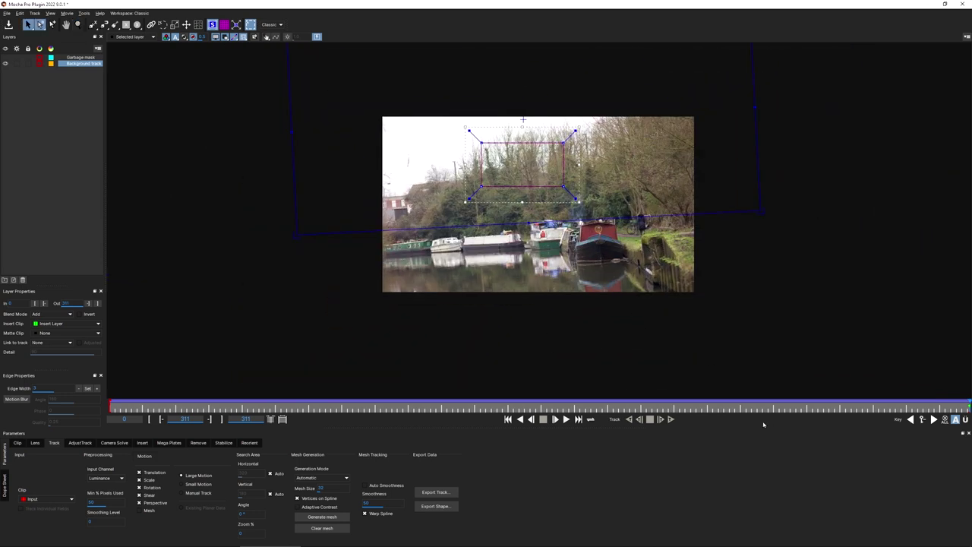
left_click_drag(782, 403, 760, 403)
left_click_drag(210, 404, 817, 395)
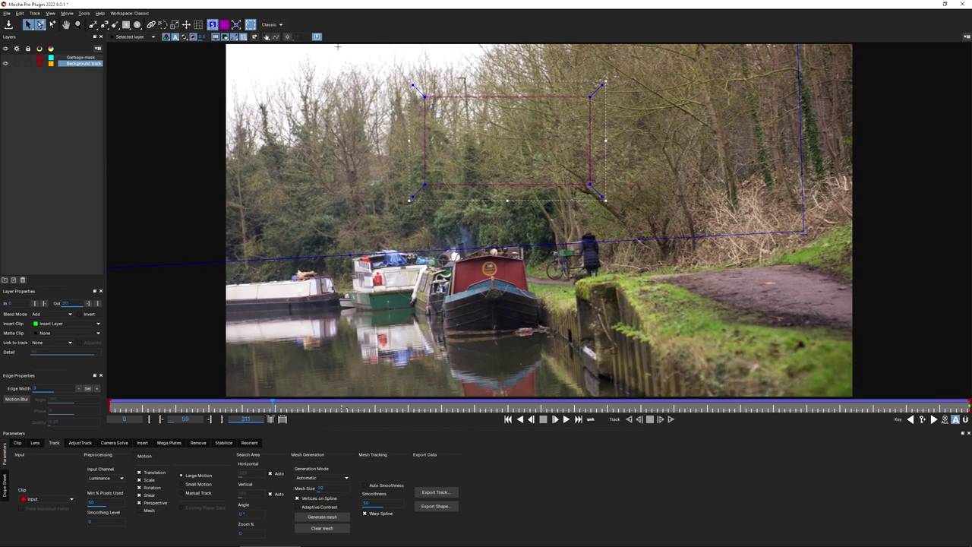
left_click_drag(380, 406, 109, 406)
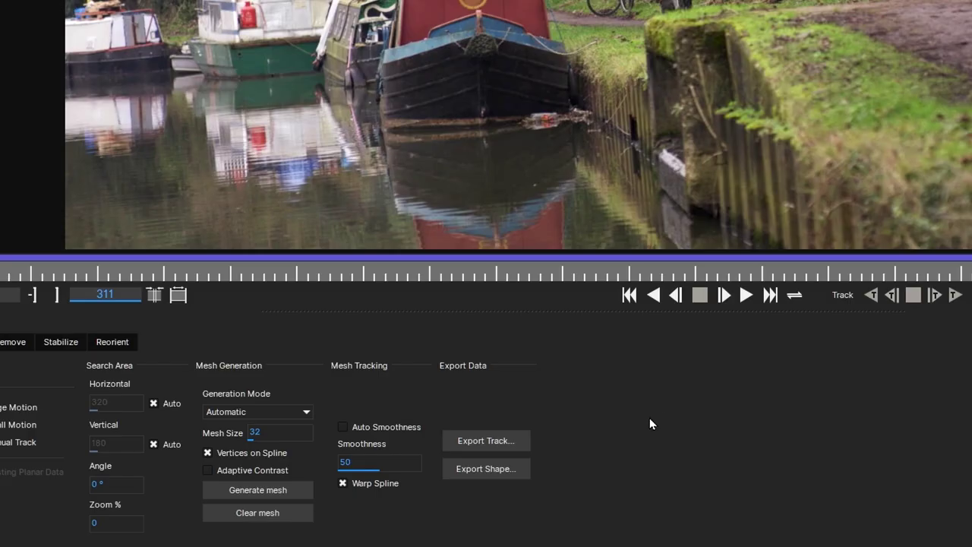
Copy the Background track's tracking data to the clipboard as Blackmagic Fusion COMP Data, and close Mocha with the project saved
left_click(451, 493)
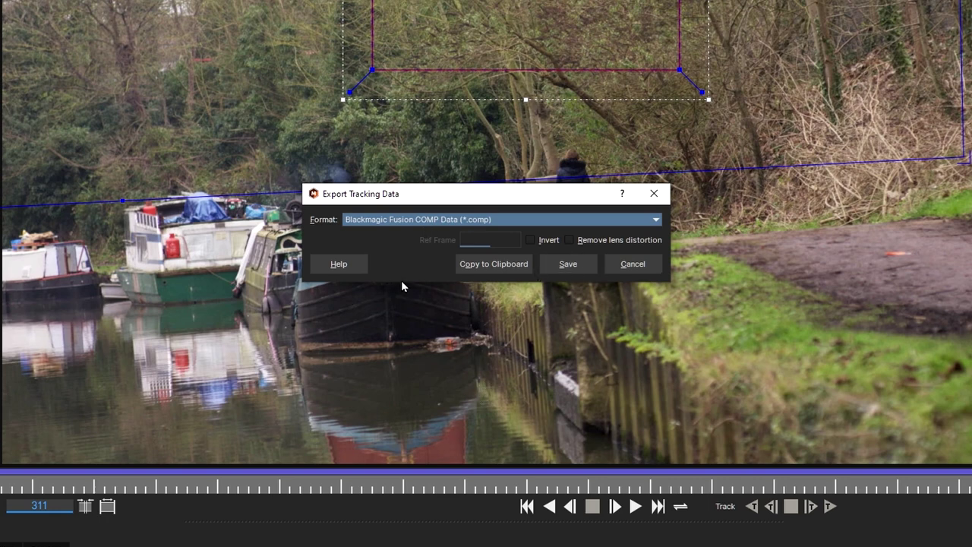
left_click(510, 266)
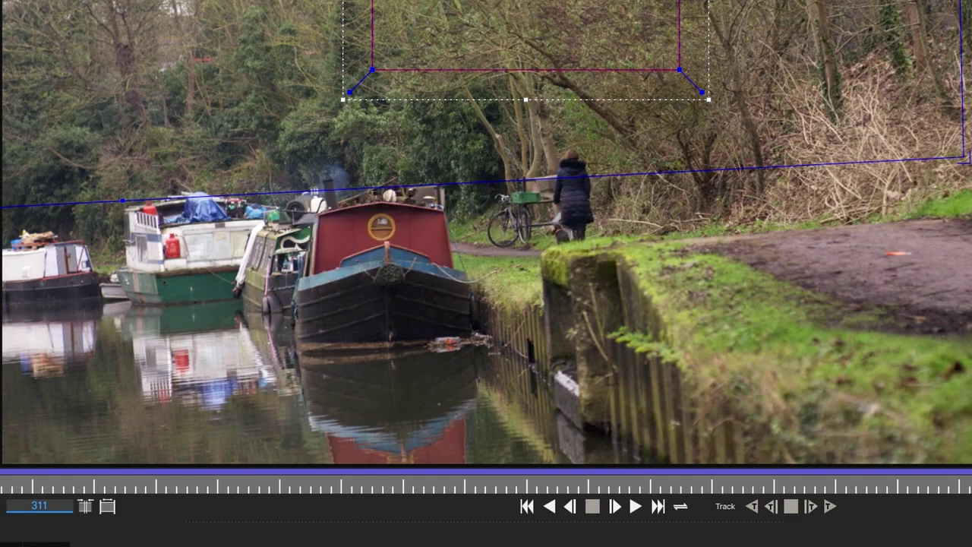
left_click(6, 13)
left_click(43, 155)
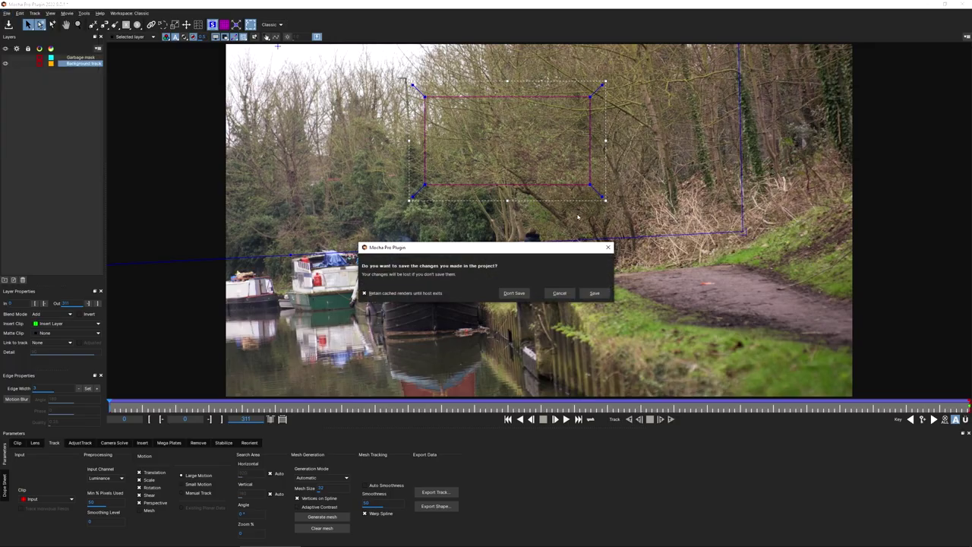
left_click(592, 295)
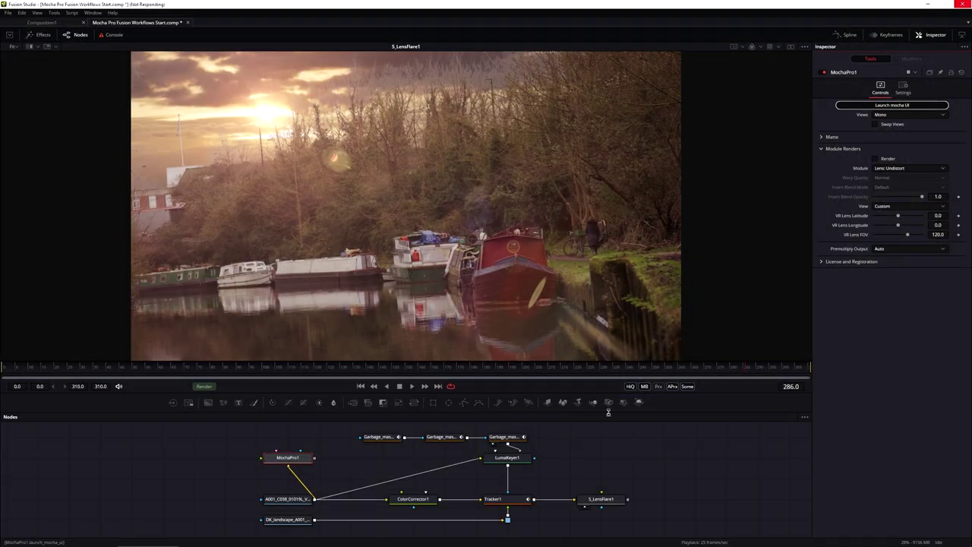
Paste the Mocha tracking nodes into the Fusion flow, place them above S_LensFlare1, and select the pasted loader and tracker together
left_click(22, 13)
left_click(33, 60)
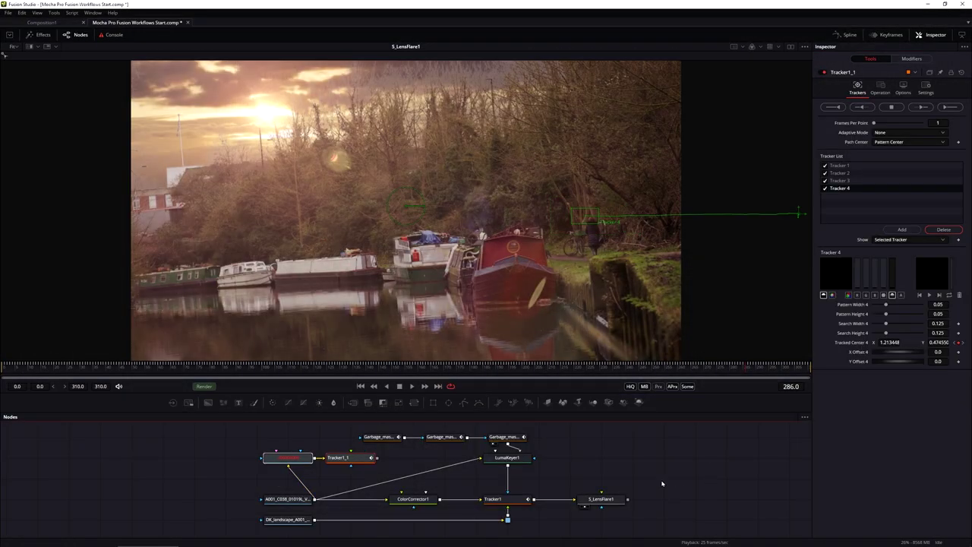
left_click_drag(365, 459, 710, 461)
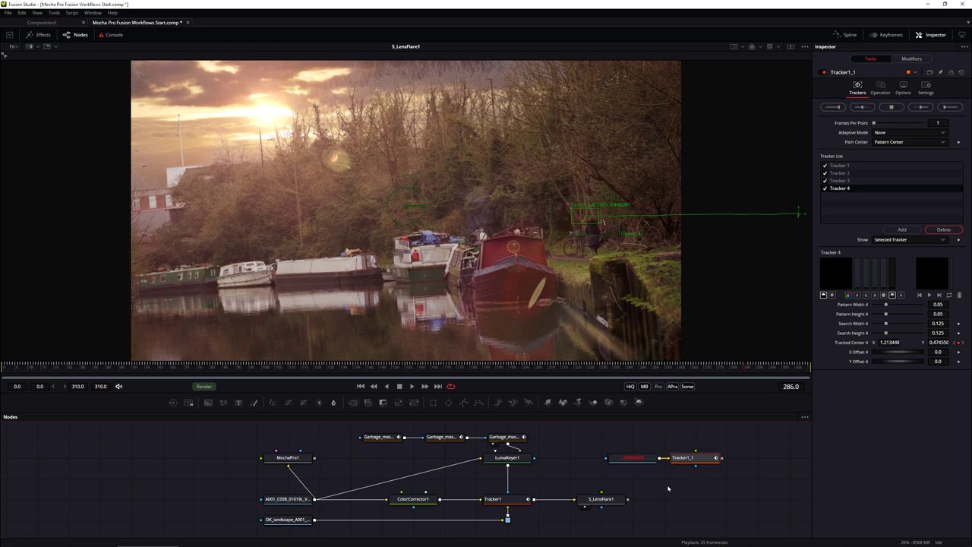
left_click(504, 504)
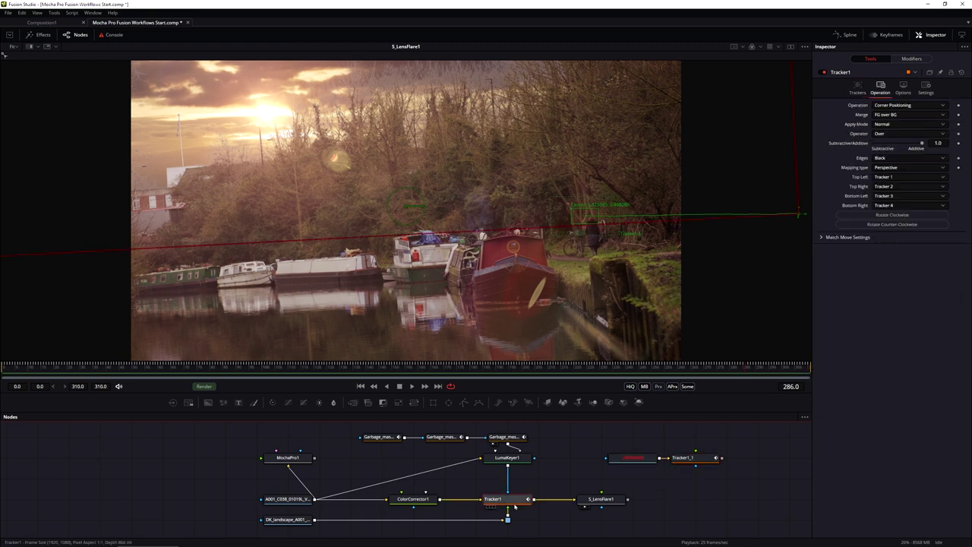
left_click_drag(619, 443, 723, 476)
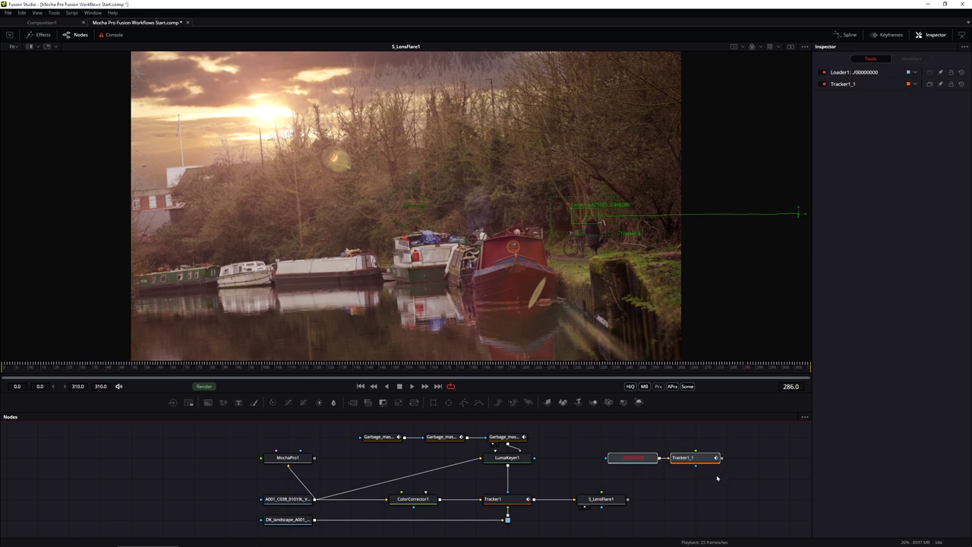
Delete the pasted Mocha loader and tracker nodes from the flow
key("Delete")
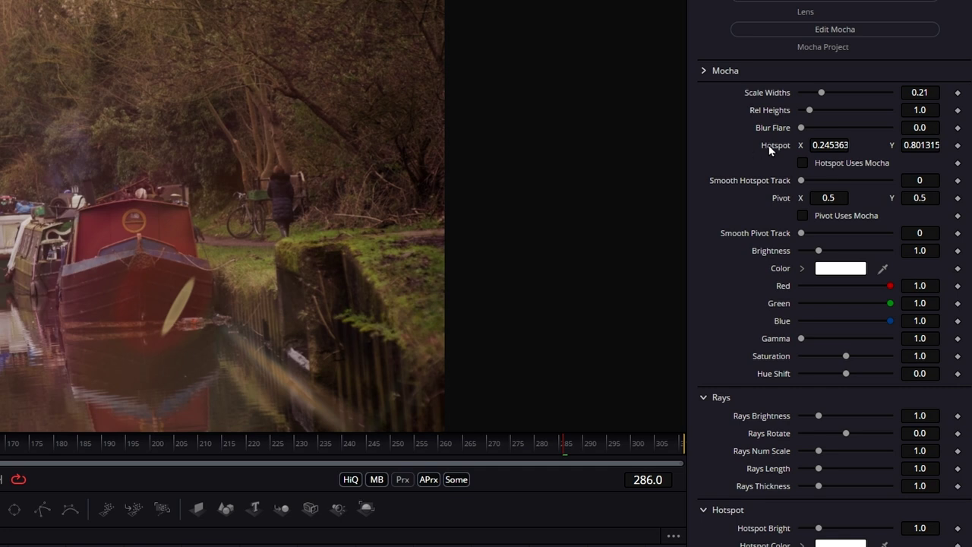
Try connecting S_LensFlare1's Hotspot directly to Tracker1's Unsteady Position and play back part of the clip
right_click(769, 149)
mouse_move(828, 220)
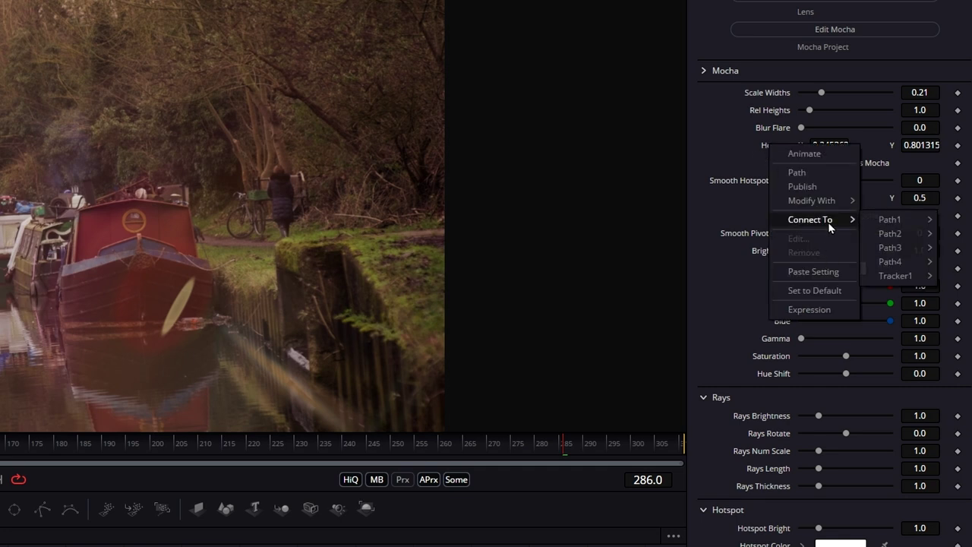
mouse_move(917, 276)
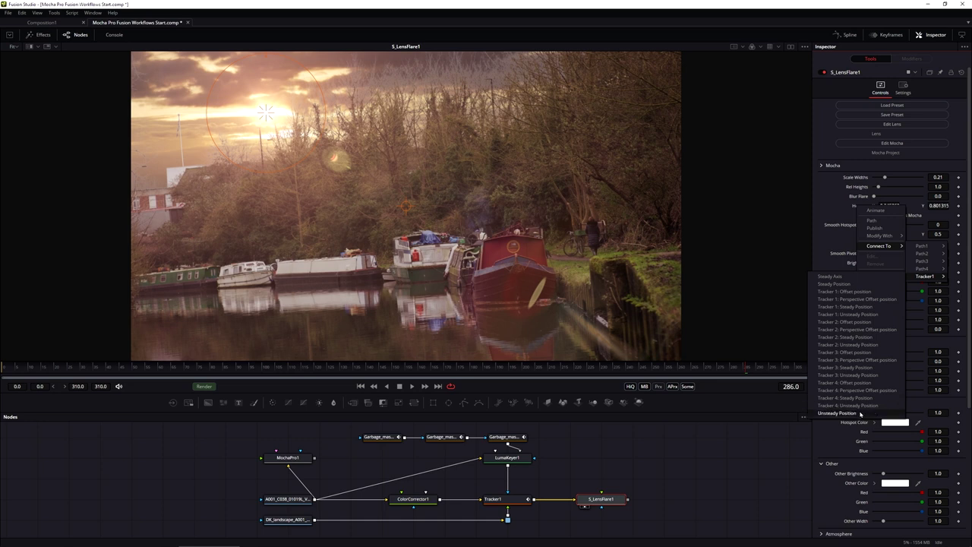
left_click(878, 315)
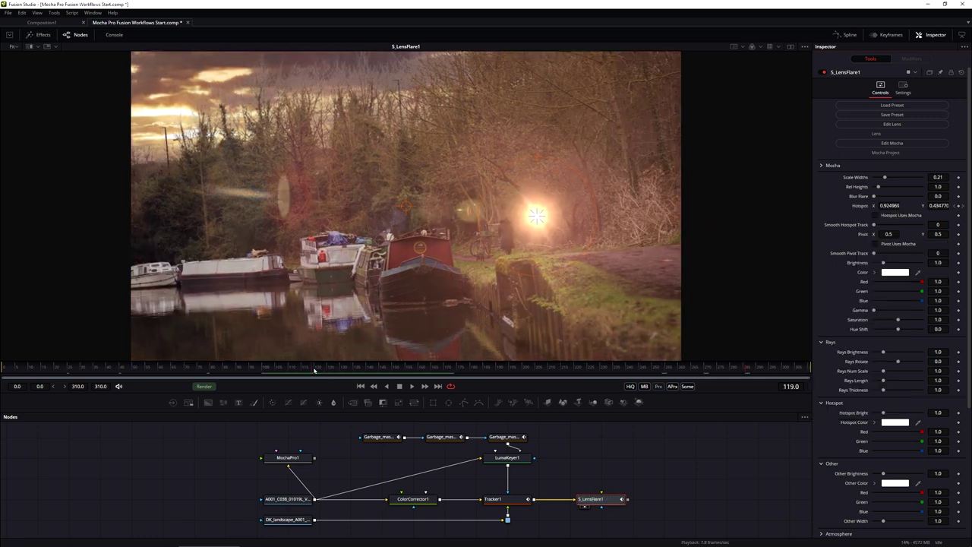
mouse_move(315, 372)
left_mouse_down()
mouse_move(360, 372)
mouse_move(297, 371)
left_mouse_up()
key("space")
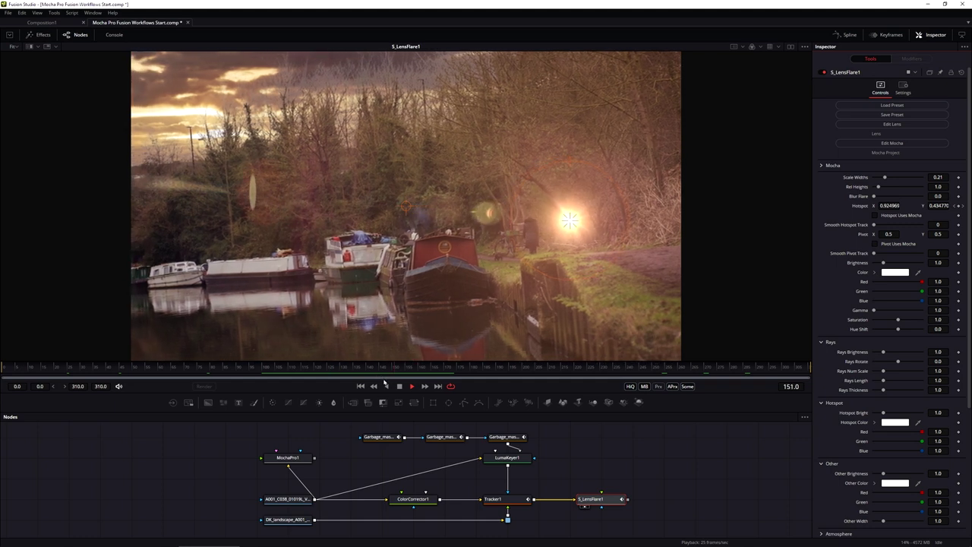
key("space")
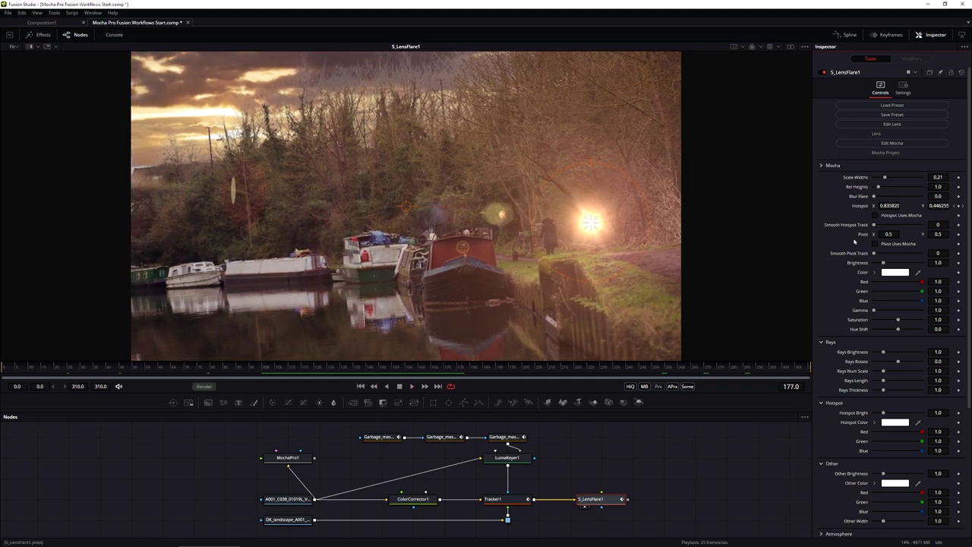
Remove the Tracker1 connection from S_LensFlare1's Hotspot
left_click(890, 205)
right_click(858, 206)
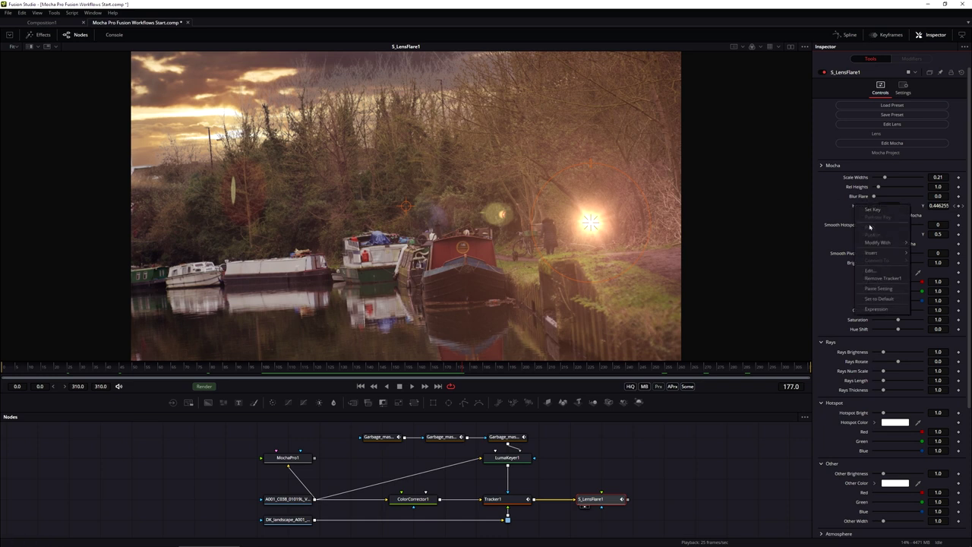
left_click(881, 278)
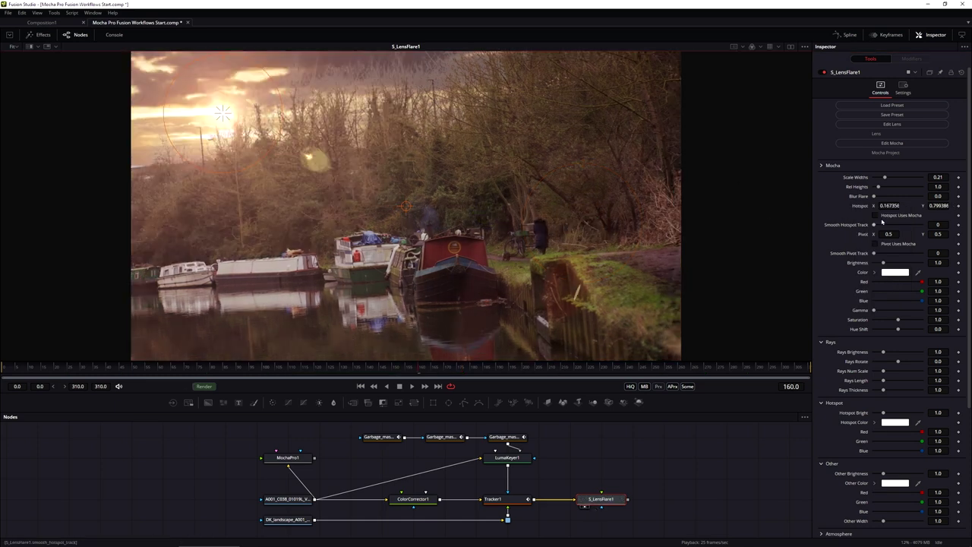
Modify S_LensFlare1's Hotspot with an Offset Position modifier and show that modifier's controls
right_click(873, 205)
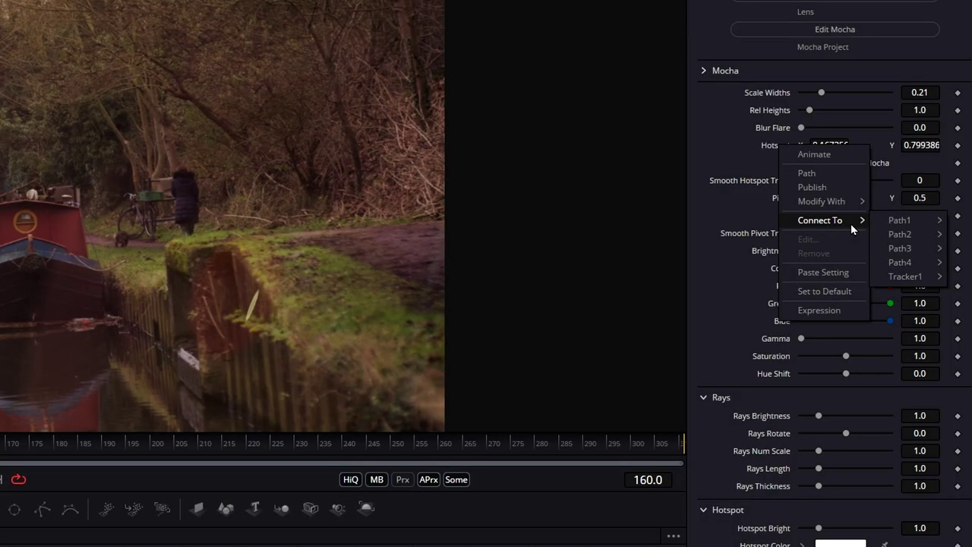
mouse_move(891, 240)
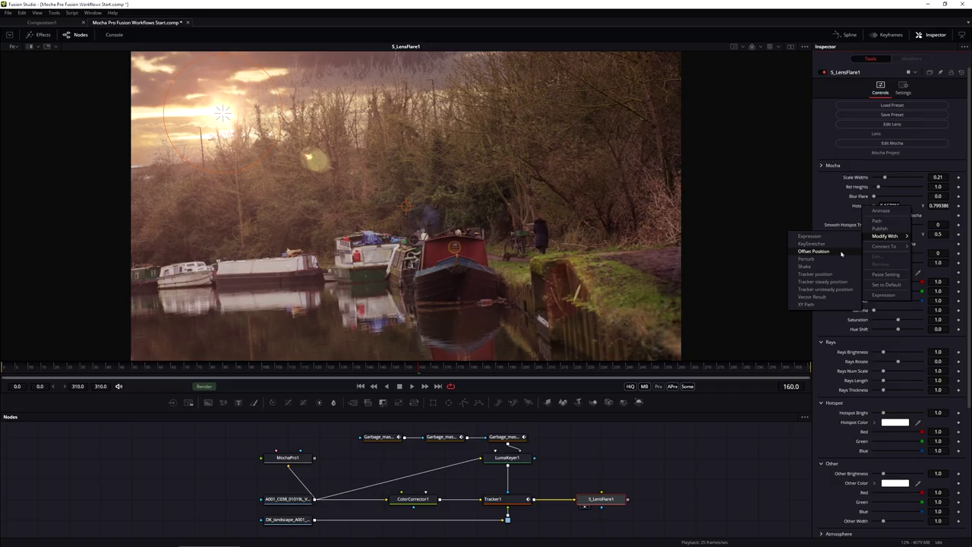
left_click(743, 232)
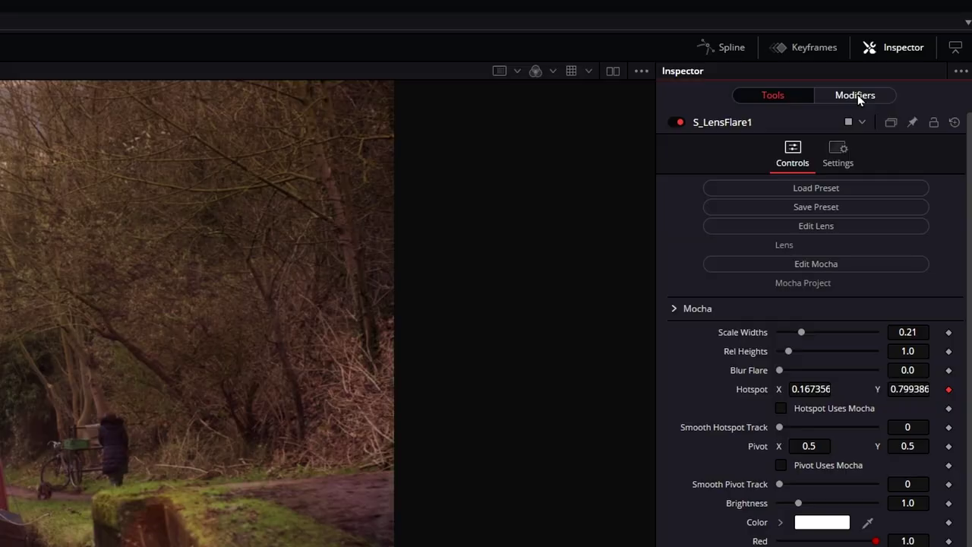
left_click(913, 59)
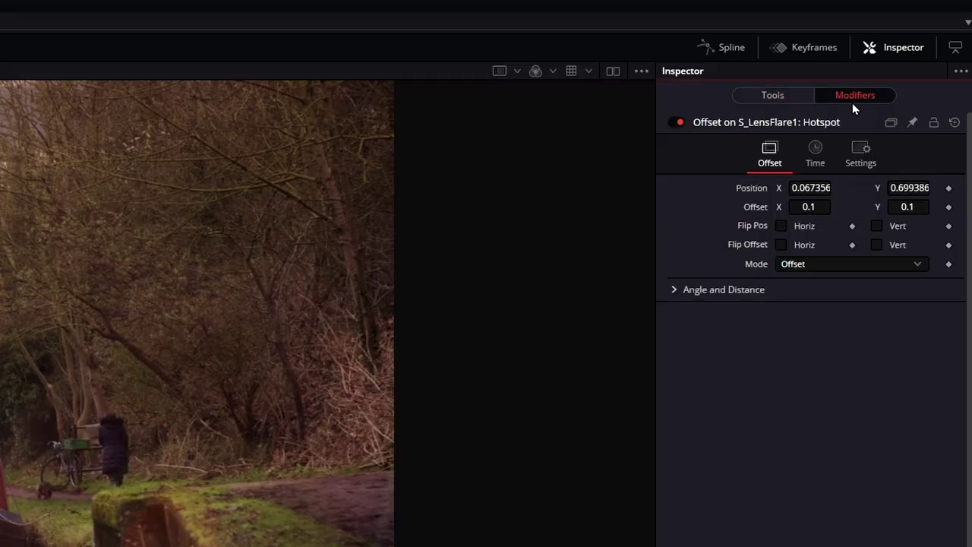
Connect the Hotspot offset modifier's Position to Tracker1's Unsteady Position
right_click(750, 190)
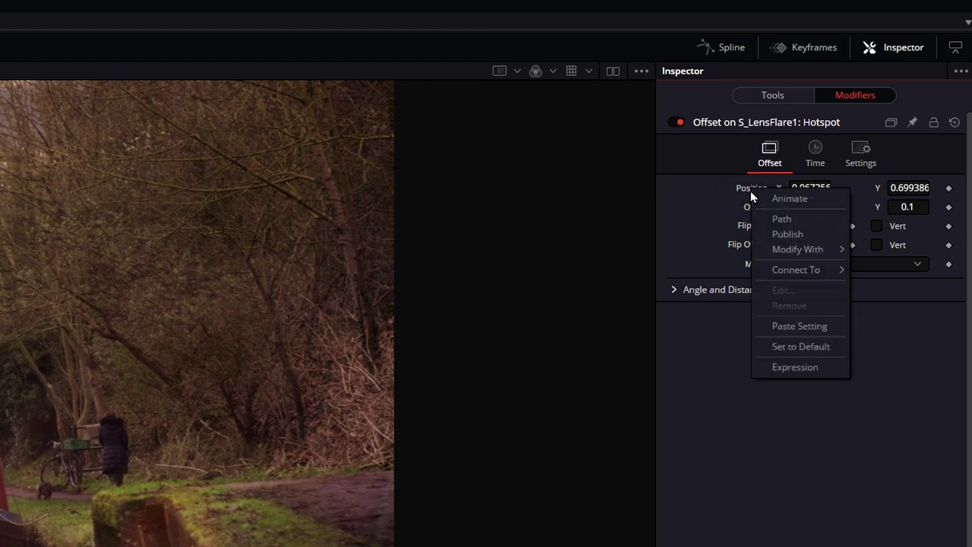
mouse_move(799, 271)
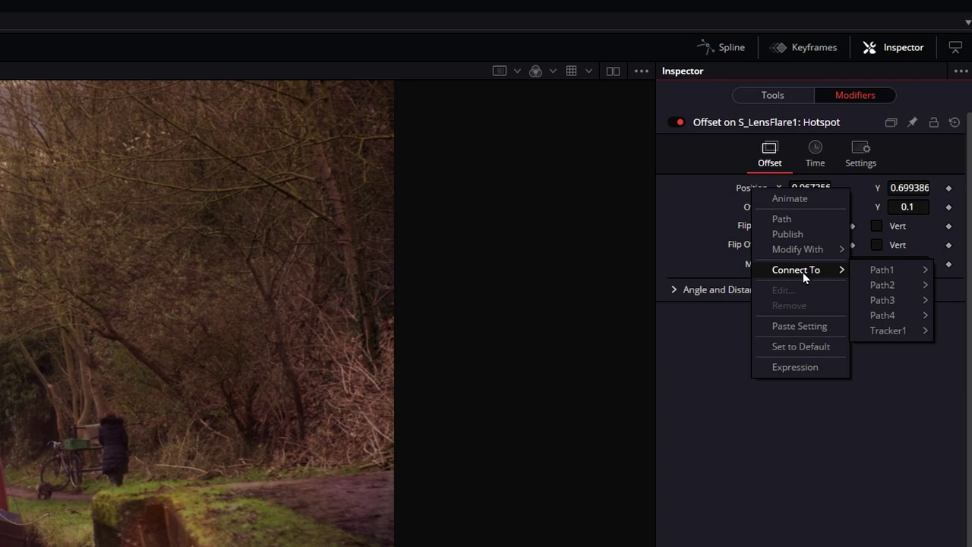
mouse_move(902, 335)
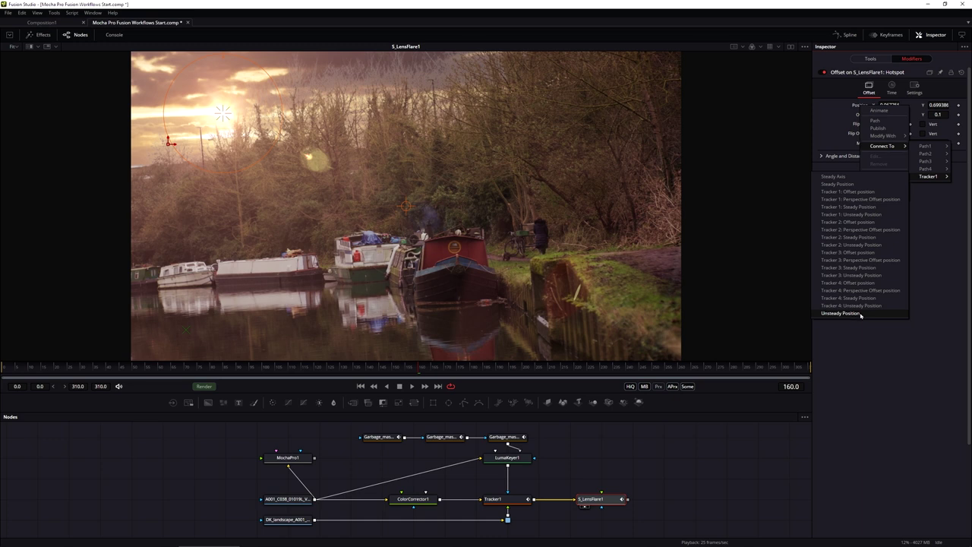
left_click(864, 314)
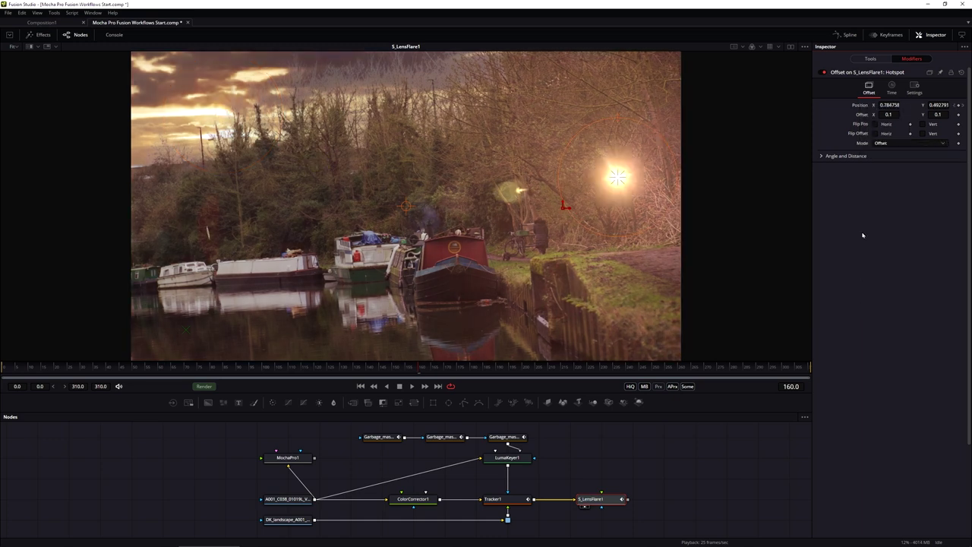
Set the Hotspot modifier's Offset to about X -0.644 and Y 0.230, over the sun in the sky, and check the motion in playback
left_click_drag(889, 115, 872, 114)
left_click_drag(166, 331, 0, 290)
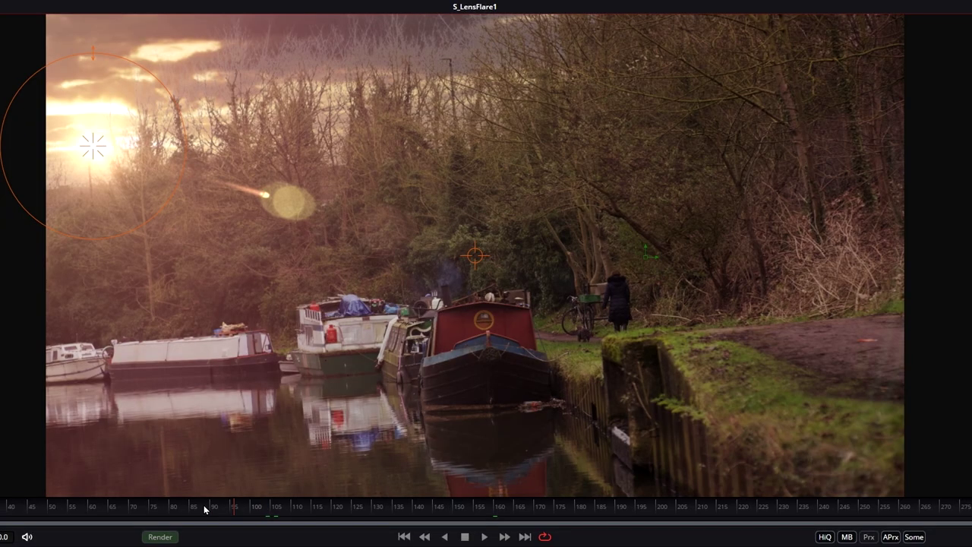
left_click_drag(233, 368, 137, 374)
left_click(57, 518)
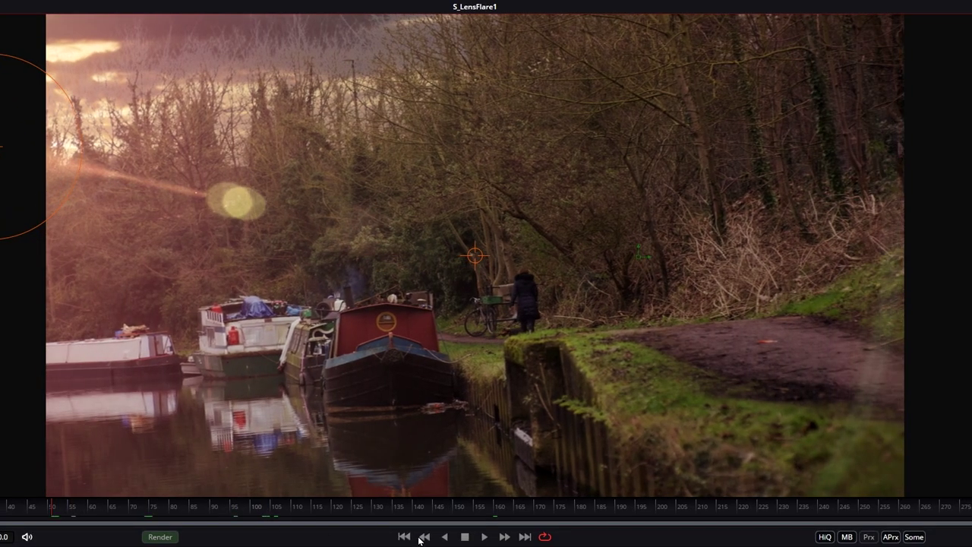
left_click(486, 539)
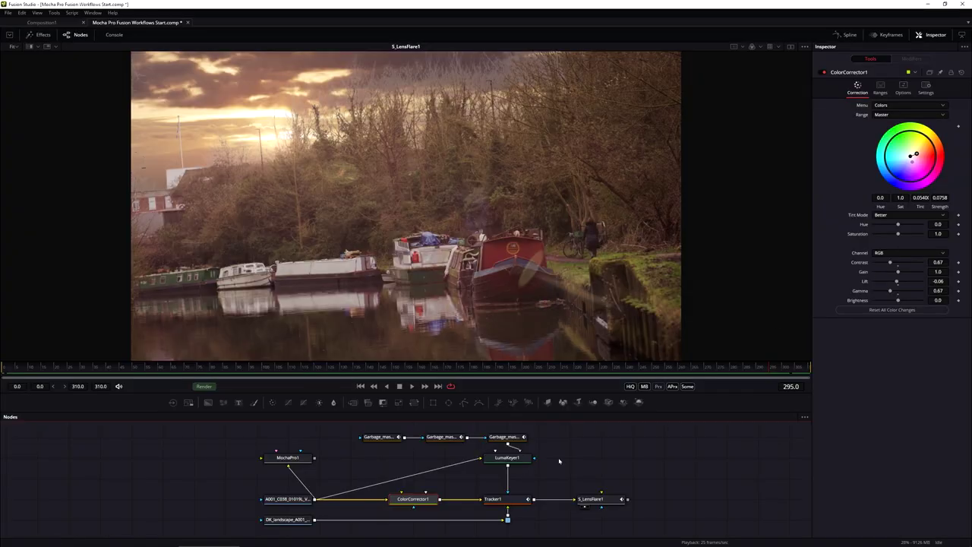
Darken the canal footage in ColorCorrector1 with Lift about -0.16 and Gamma about 0.61, and check the composite across the clip
left_click_drag(891, 292, 886, 292)
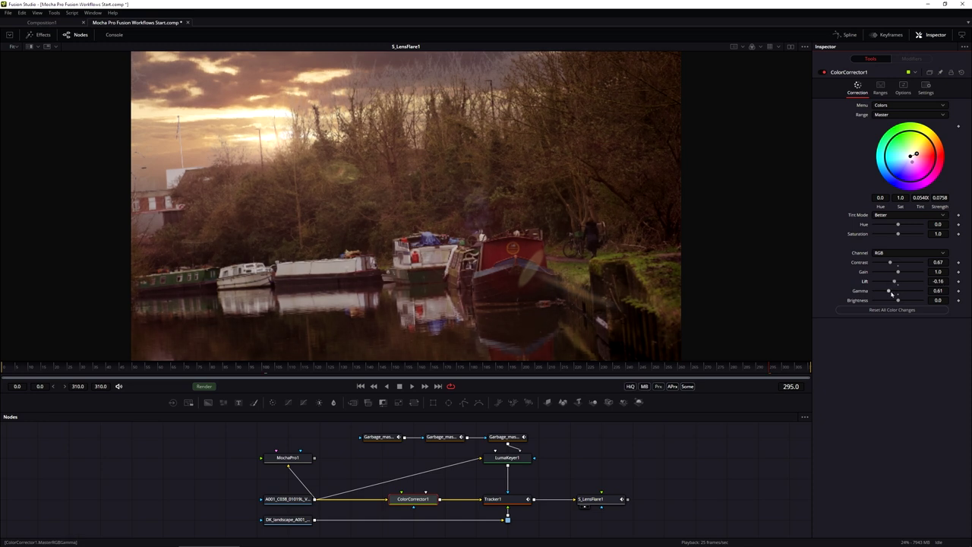
key("space")
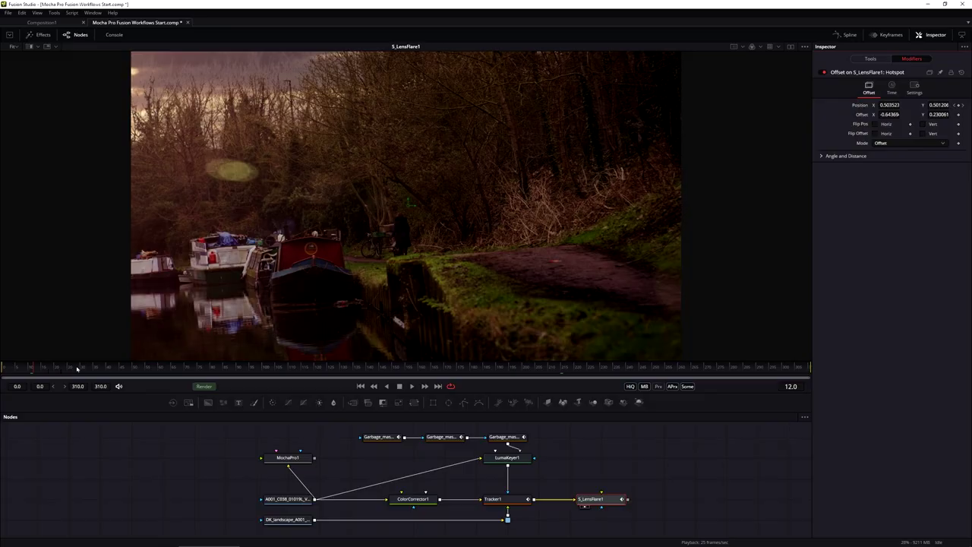
left_click_drag(127, 369, 153, 370)
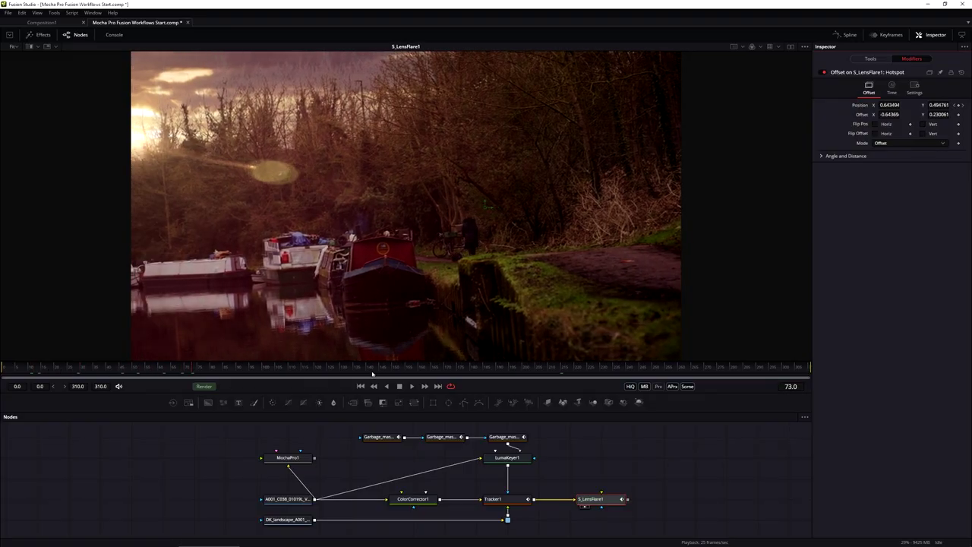
left_click_drag(17, 368, 2, 367)
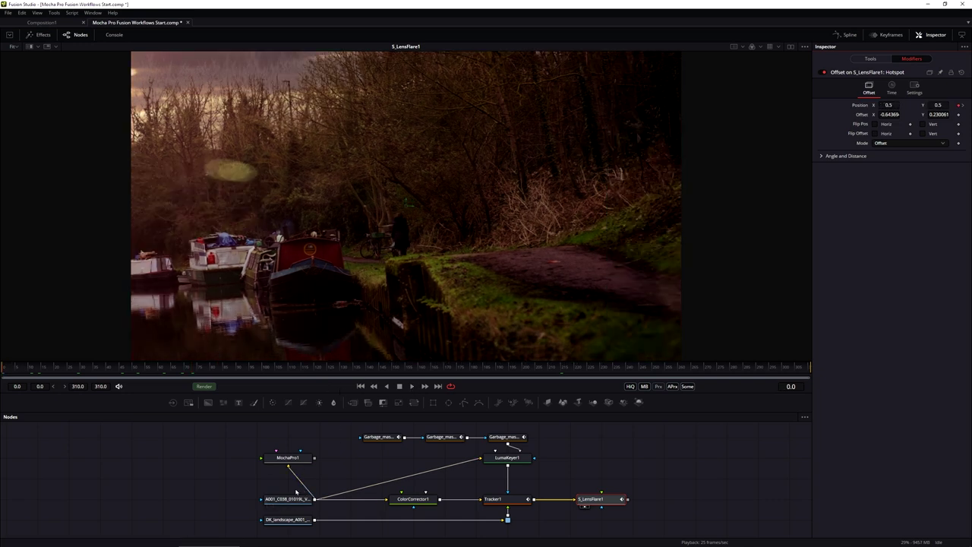
Show the original A001_C038 canal footage in the viewer and play it to examine the camera movement
left_click(272, 504)
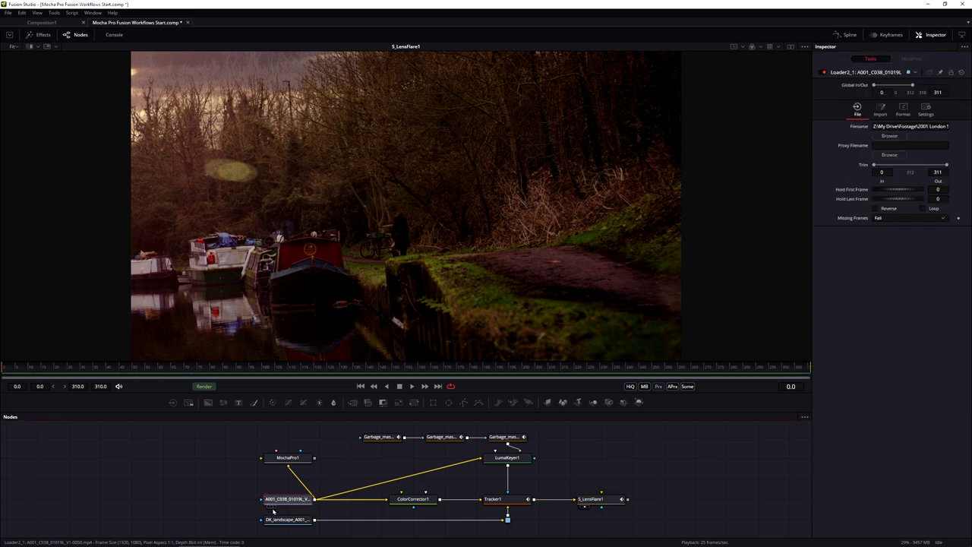
key("1")
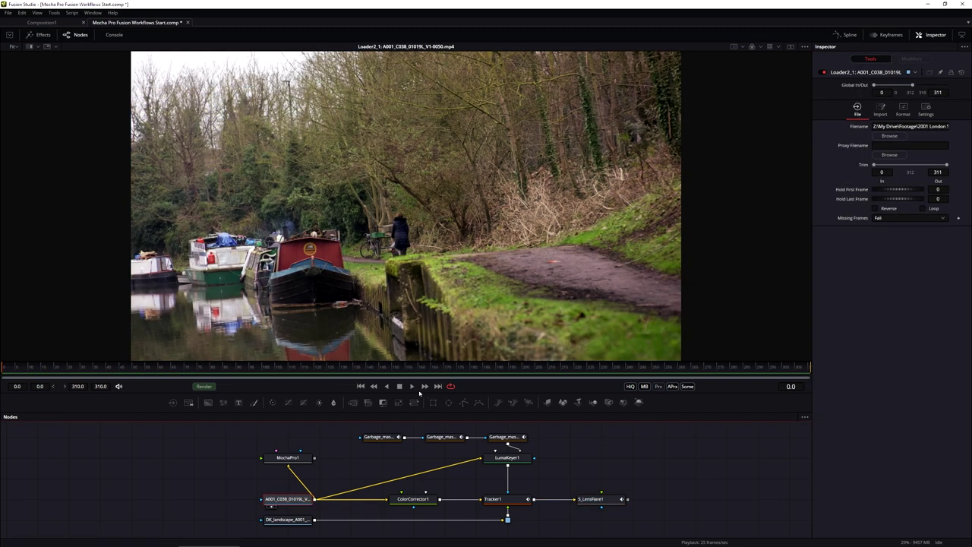
left_click(412, 386)
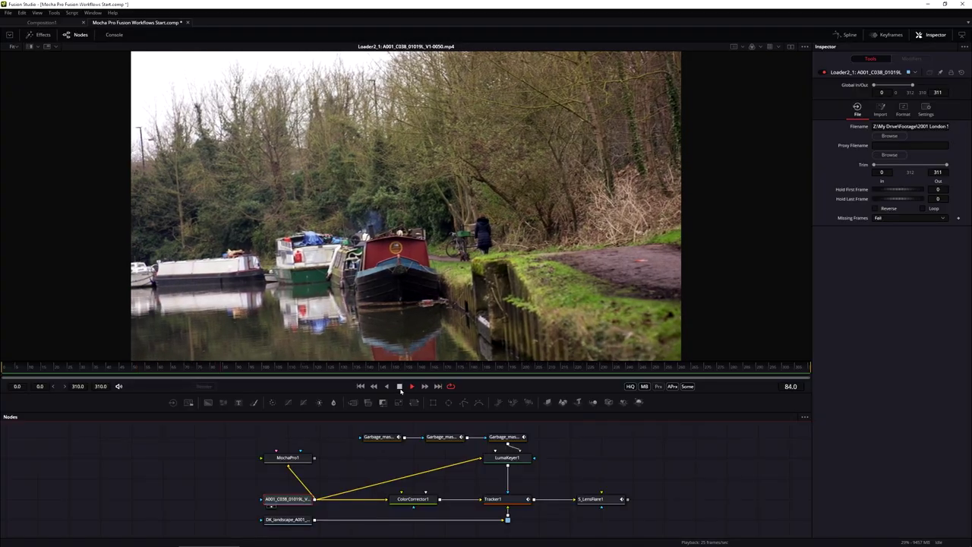
left_click(401, 386)
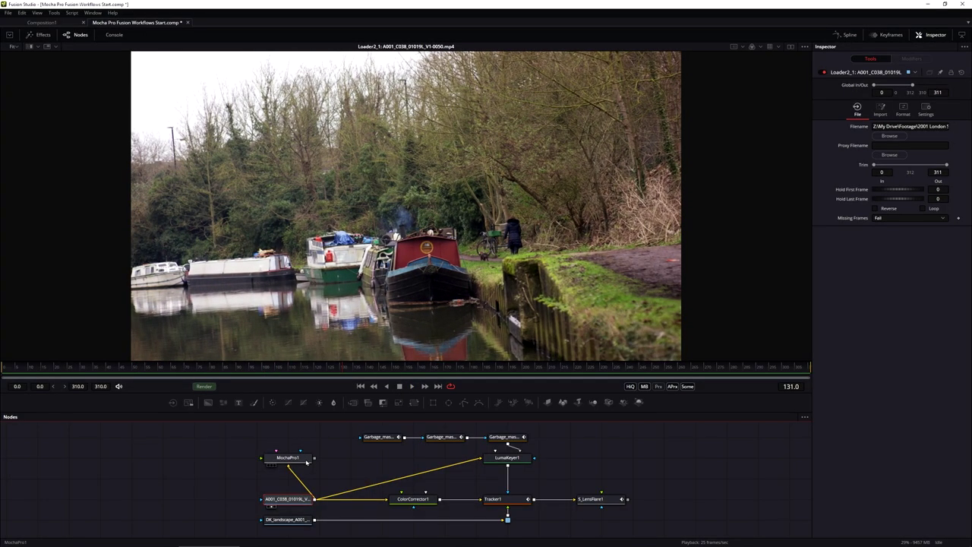
Launch the Mocha UI from MochaPro1 and examine the Background track's surface across the clip
left_click(303, 461)
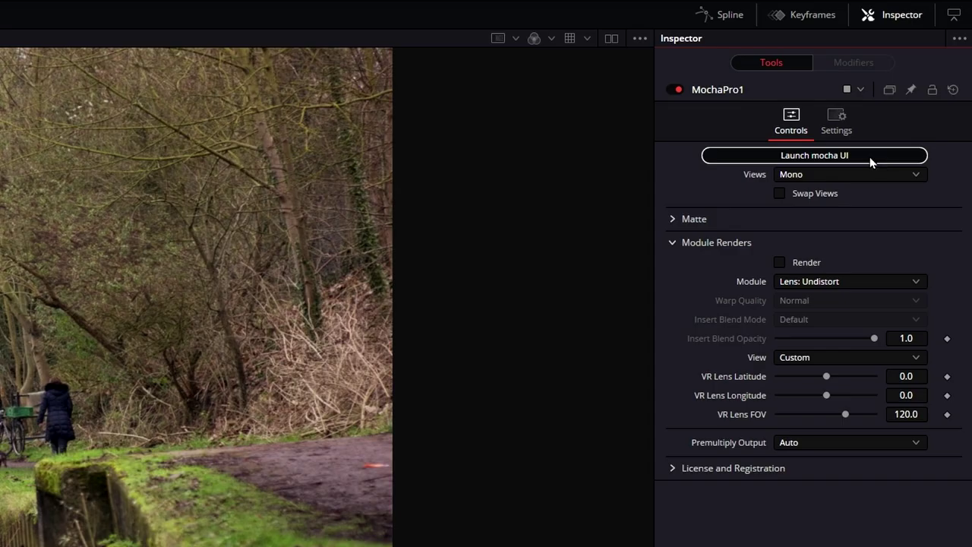
left_click(870, 156)
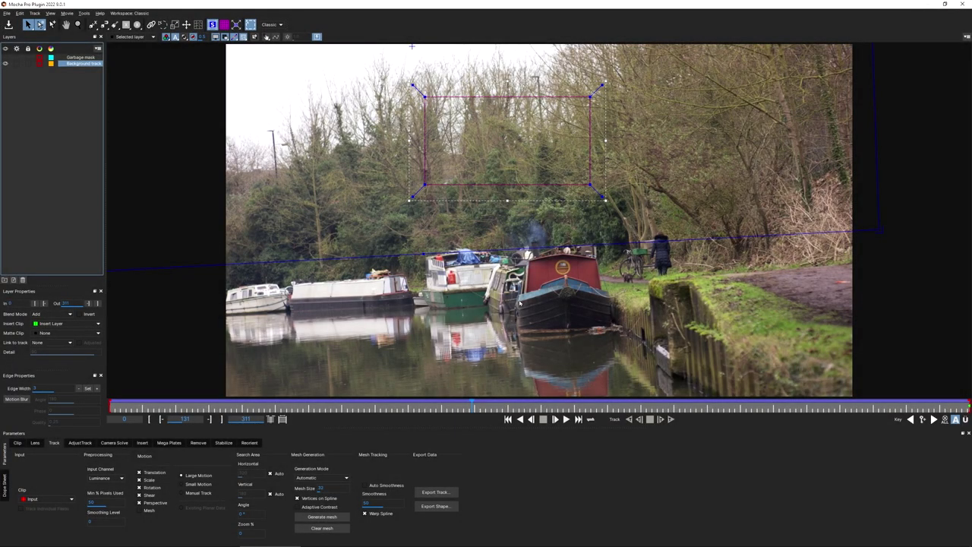
scroll(482, 252, "down", 3)
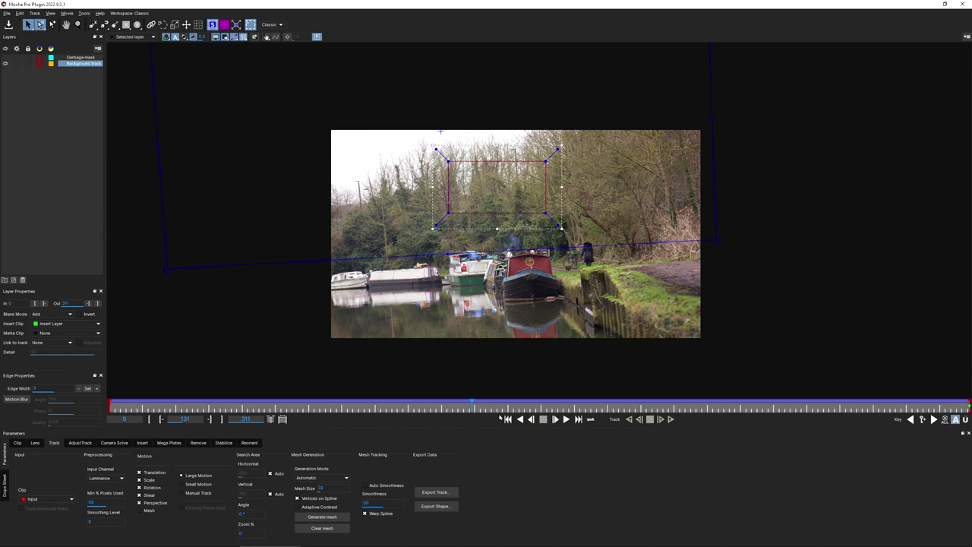
left_click_drag(473, 403, 833, 404)
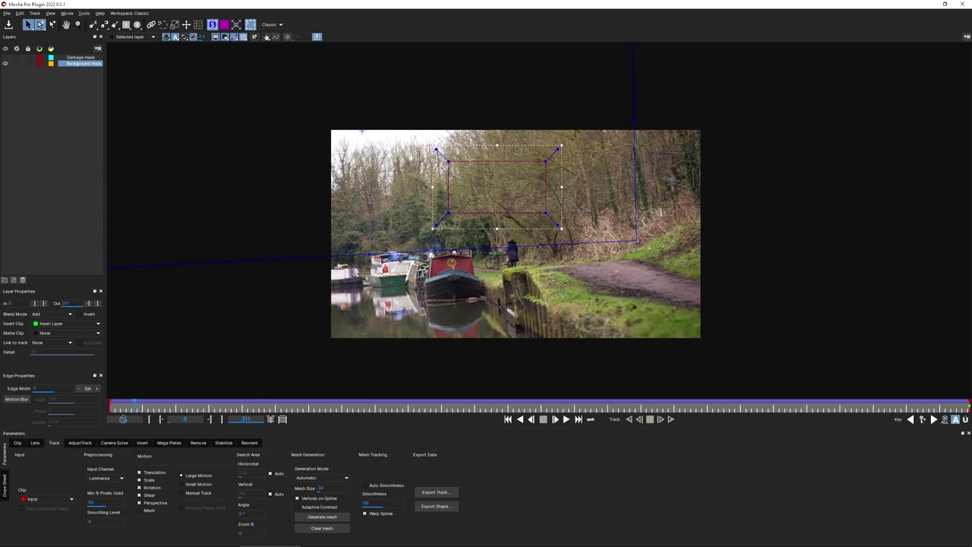
scroll(586, 319, "up", 3)
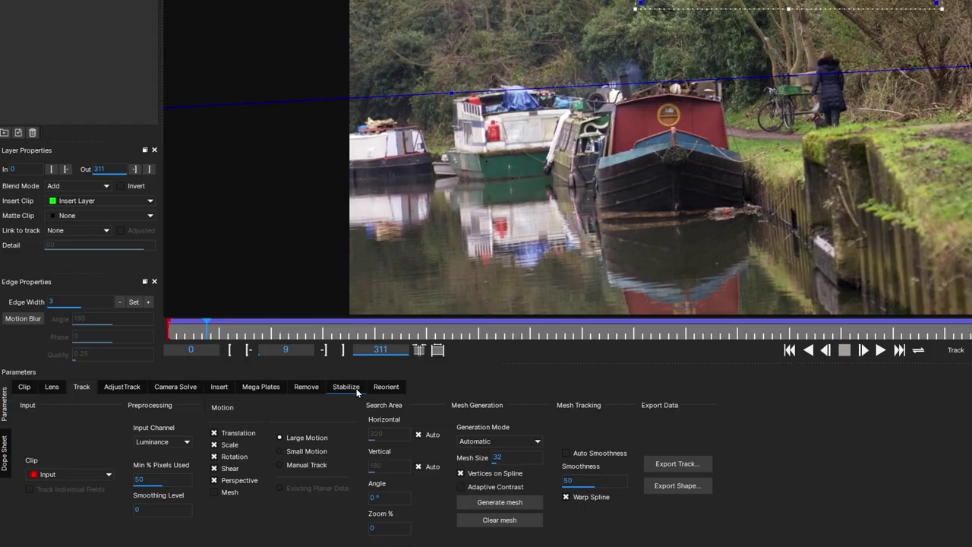
Switch the Background track to the Stabilize module and scrub the clip to review the stabilization
left_click(357, 387)
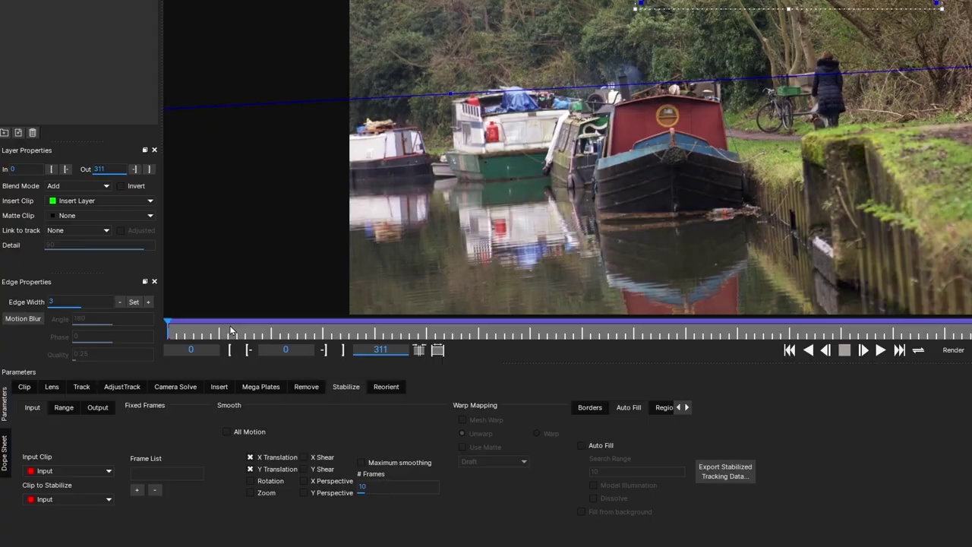
left_click(206, 331)
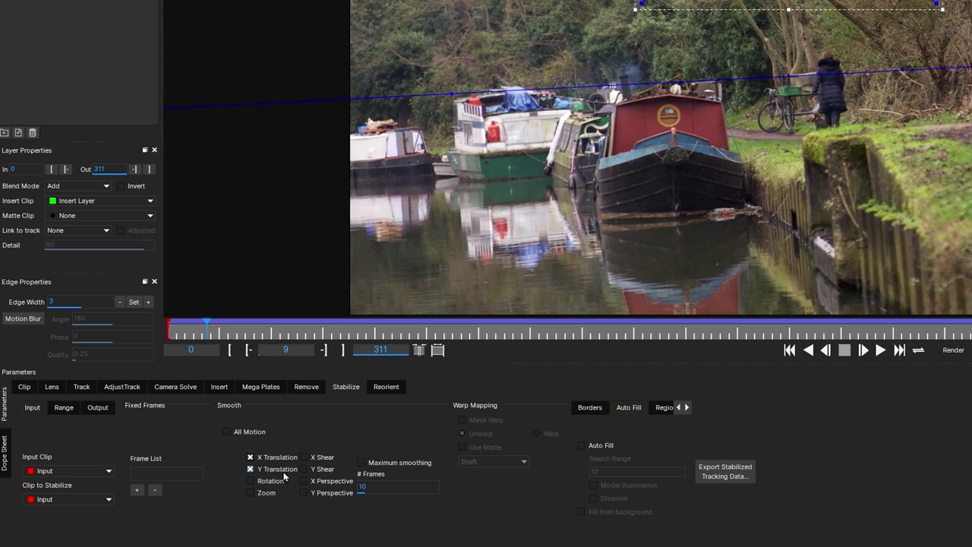
left_click_drag(206, 327, 175, 353)
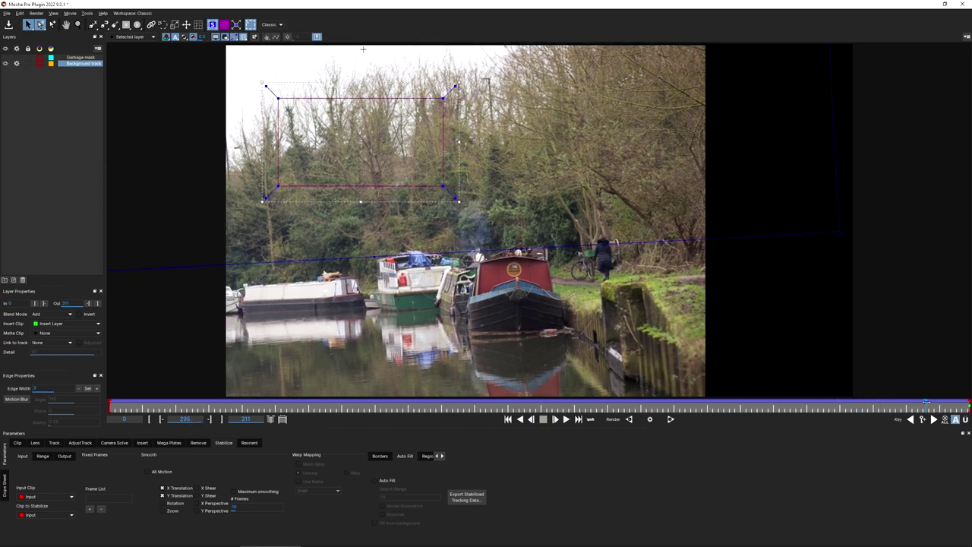
Add frames 0 and 311 as fixed frames for the stabilization and play through the clip to review the result
left_click_drag(970, 403, 662, 403)
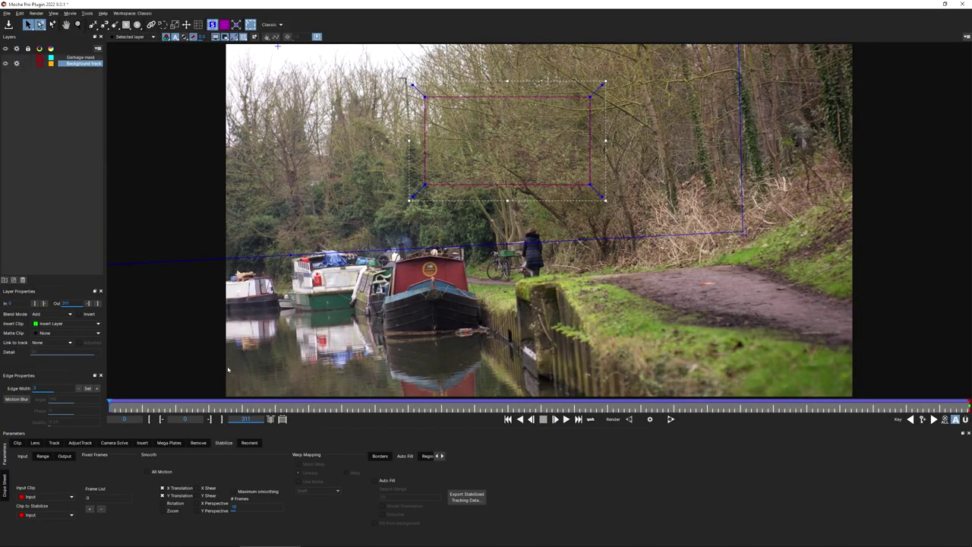
left_click_drag(131, 408, 970, 399)
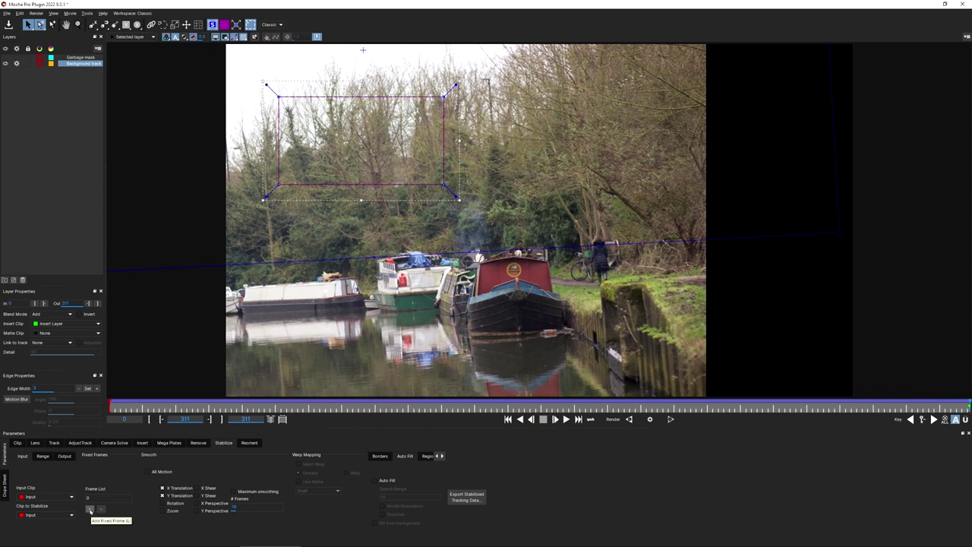
left_click(90, 511)
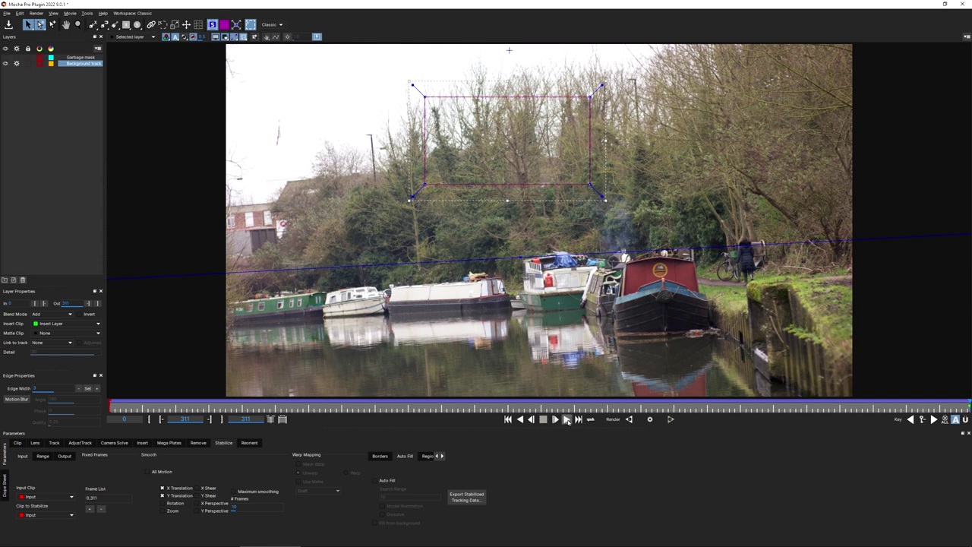
left_click(568, 422)
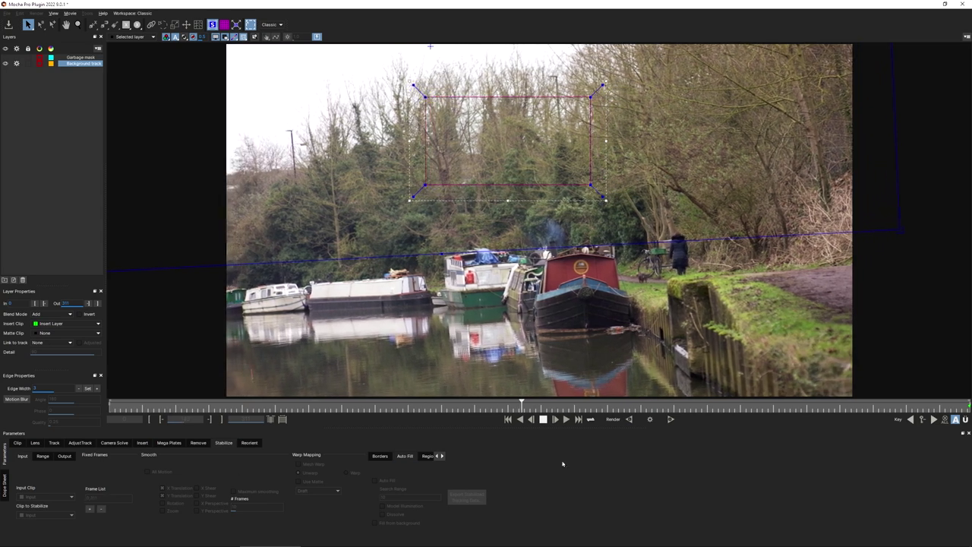
left_click_drag(787, 410, 889, 420)
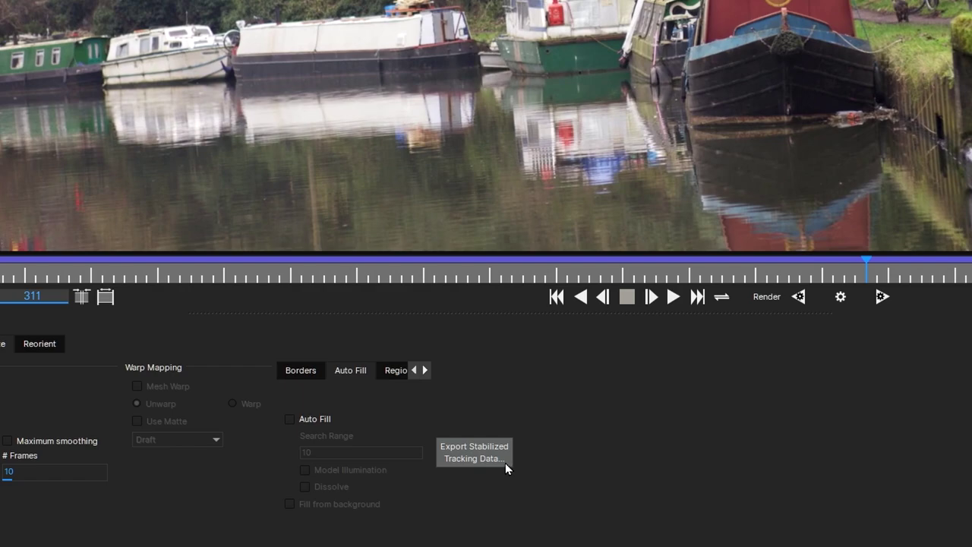
Copy the stabilized tracking data to the clipboard as Blackmagic Fusion COMP Data and return from Mocha to Fusion Studio
left_click(505, 462)
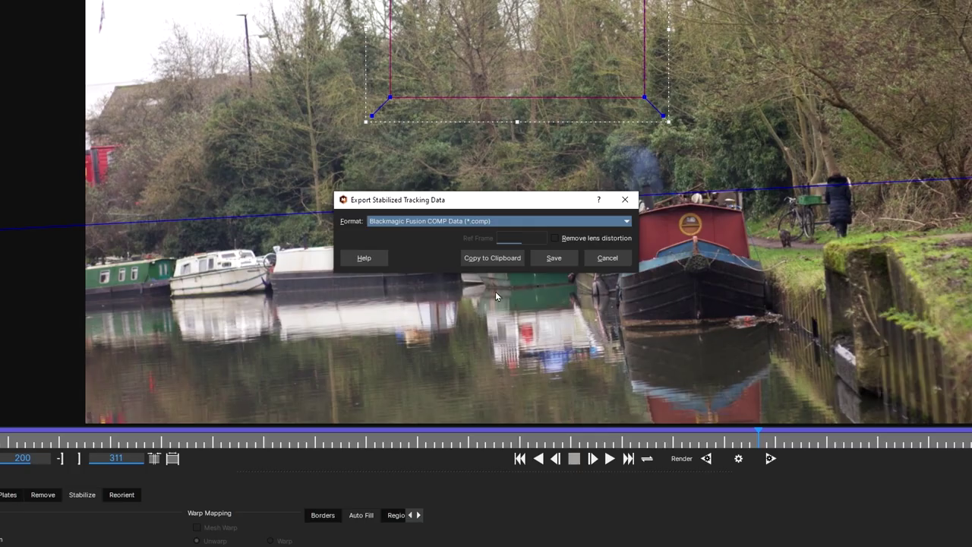
left_click(509, 258)
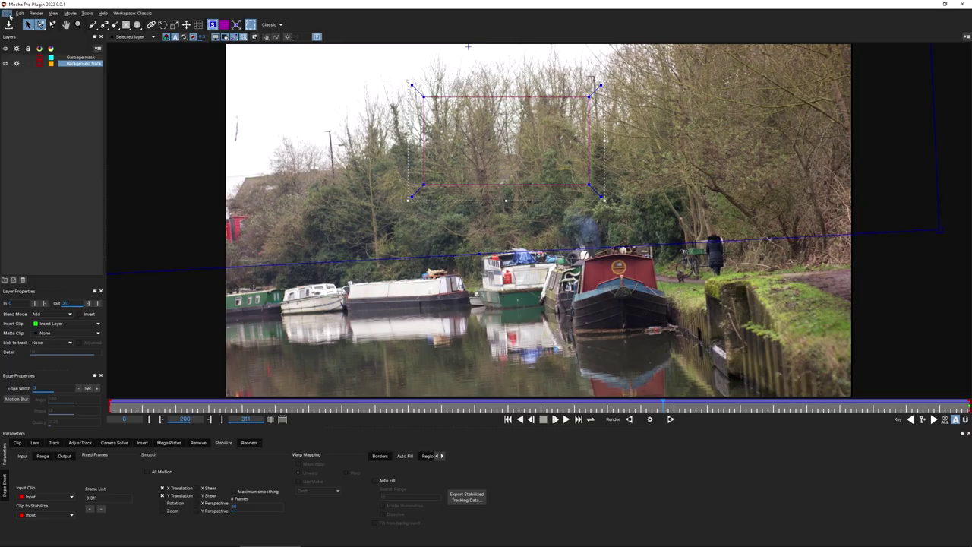
left_click(10, 16)
left_click(47, 156)
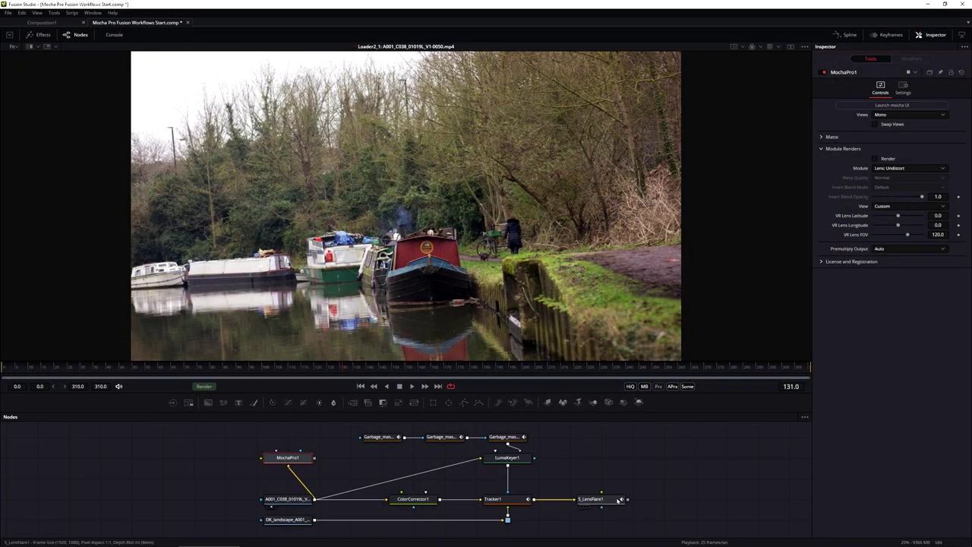
Paste the exported tracking data into empty space in the node graph and delete the pasted loader node
left_click(667, 455)
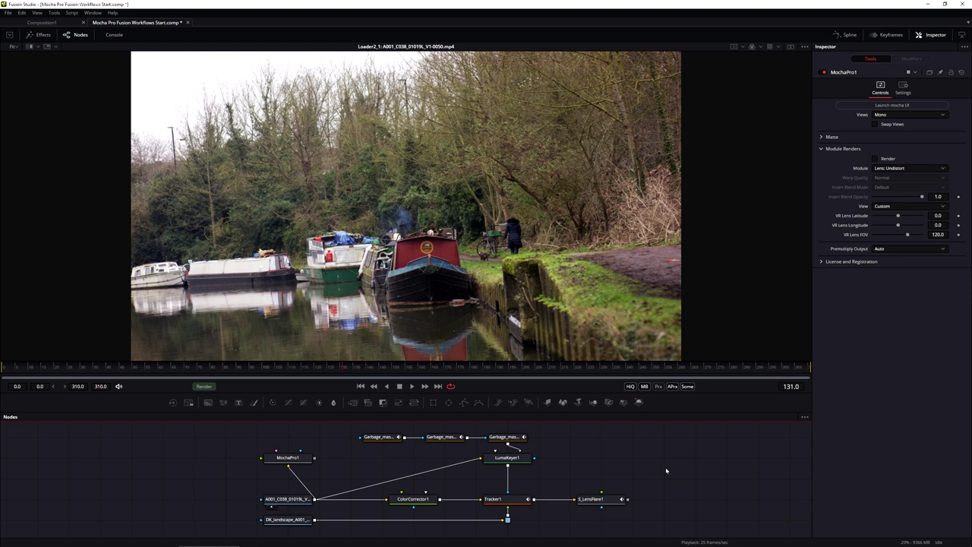
left_click(22, 13)
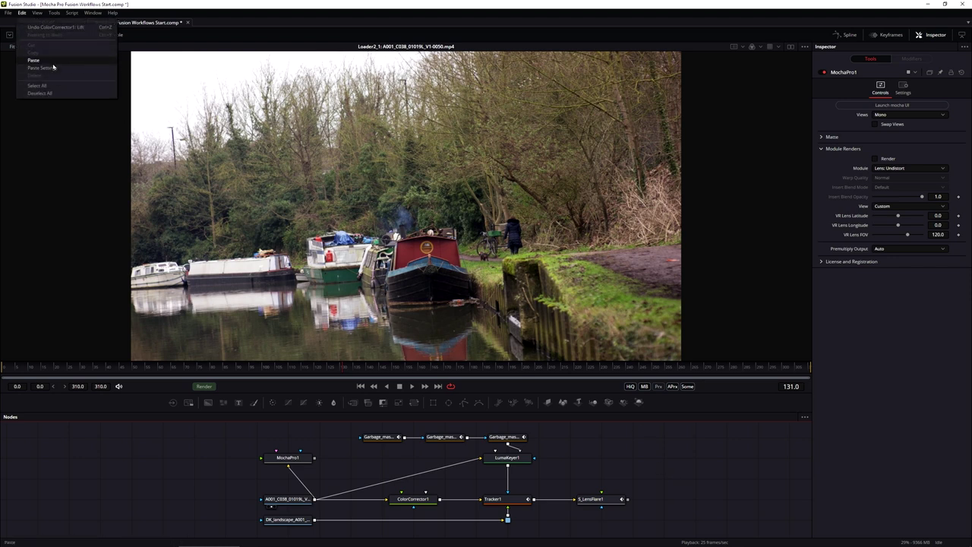
left_click(49, 68)
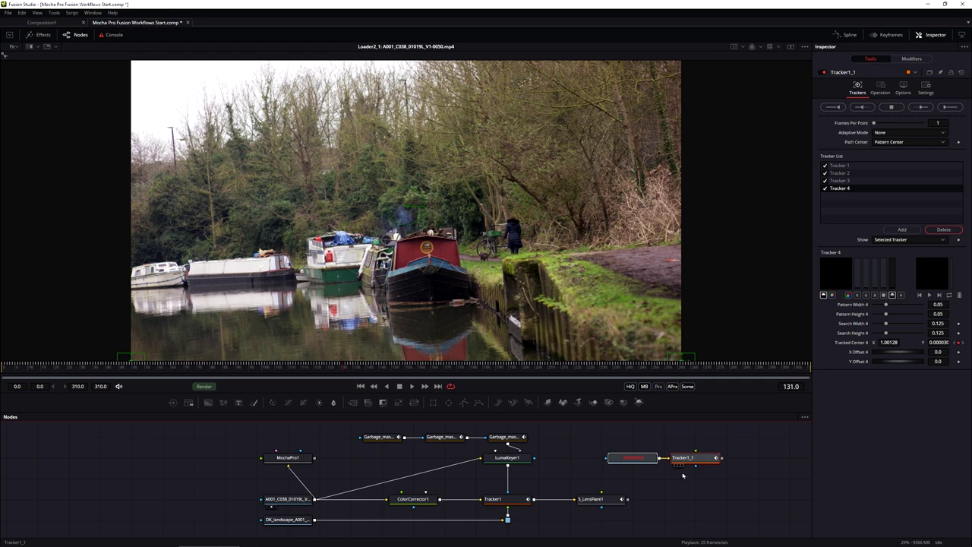
left_click(619, 465)
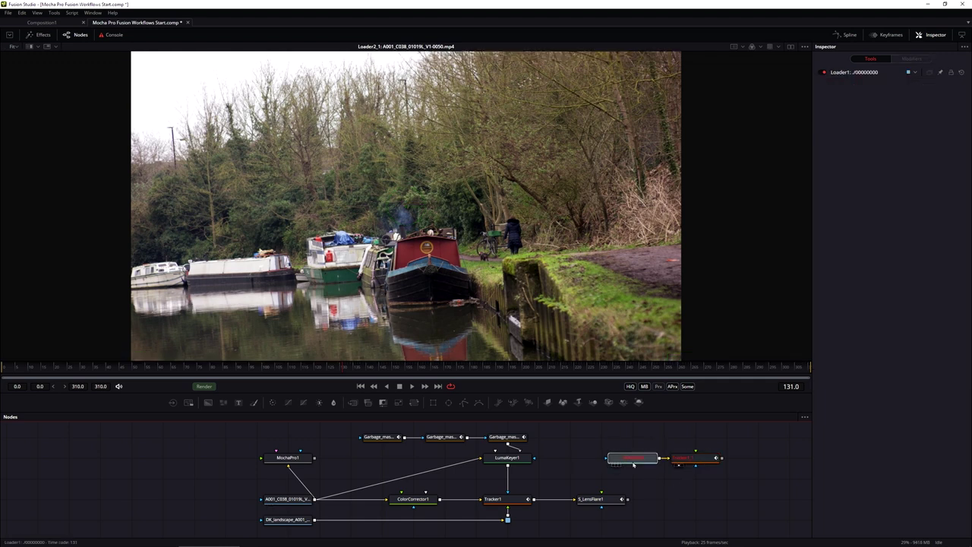
key("Delete")
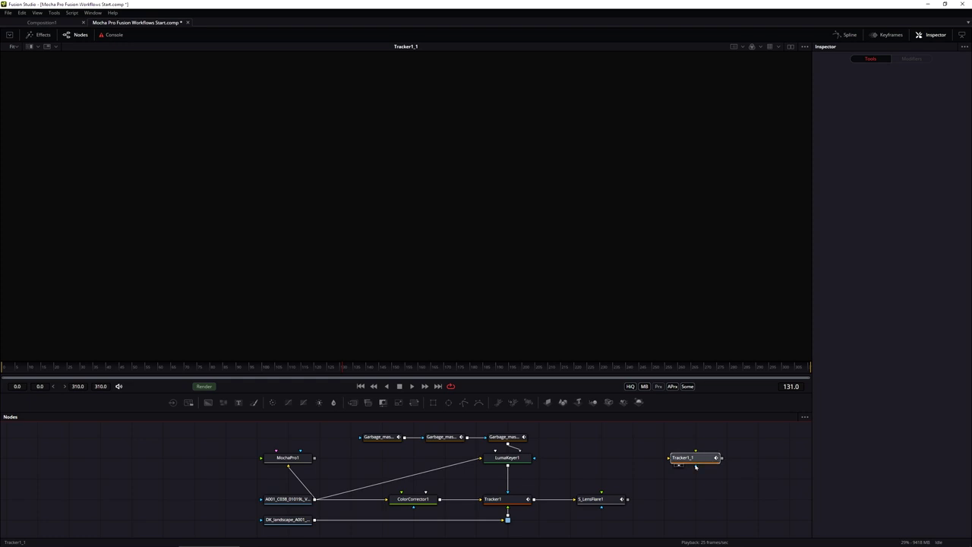
Connect the S_LensFlare1 output to the pasted tracker beside it and rename that tracker Stabilization
left_click_drag(694, 459, 694, 500)
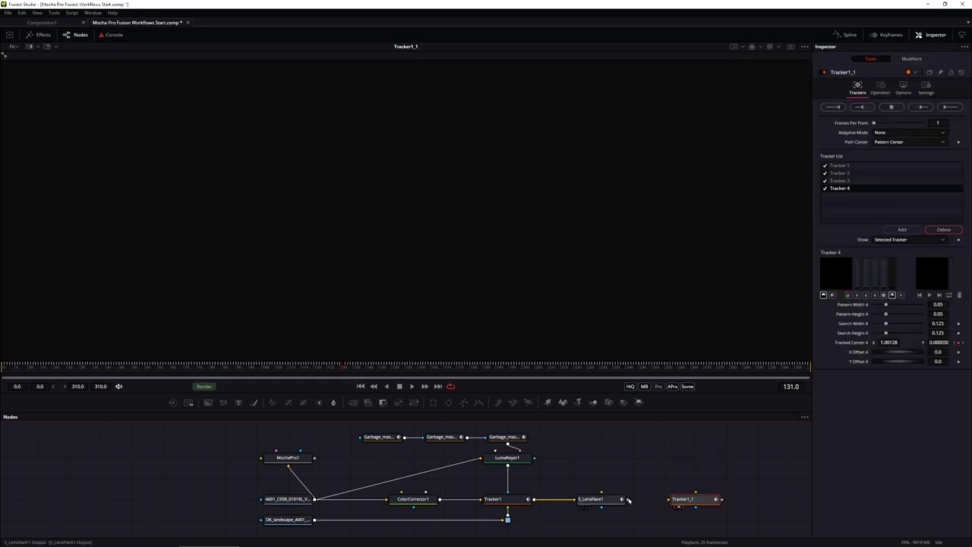
left_click_drag(628, 501, 687, 501)
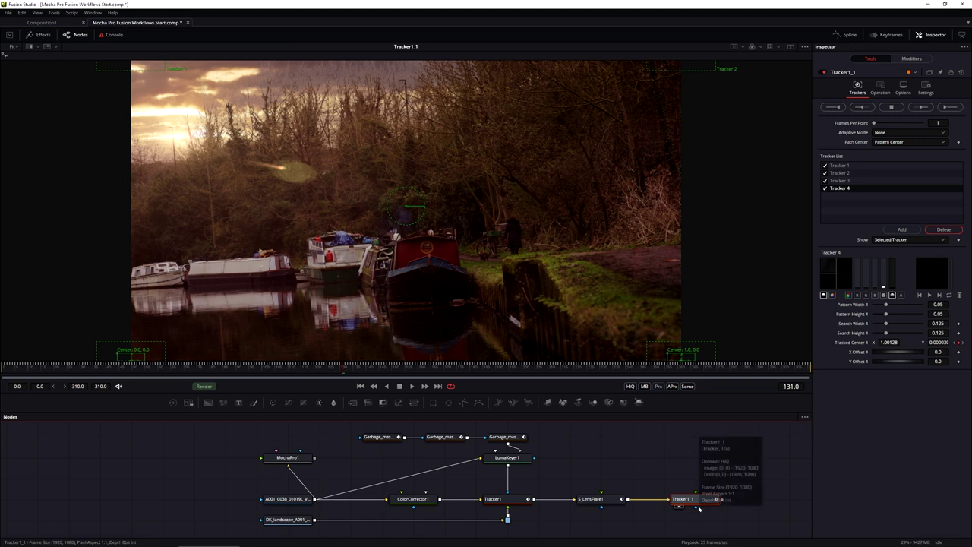
right_click(695, 497)
left_click(757, 446)
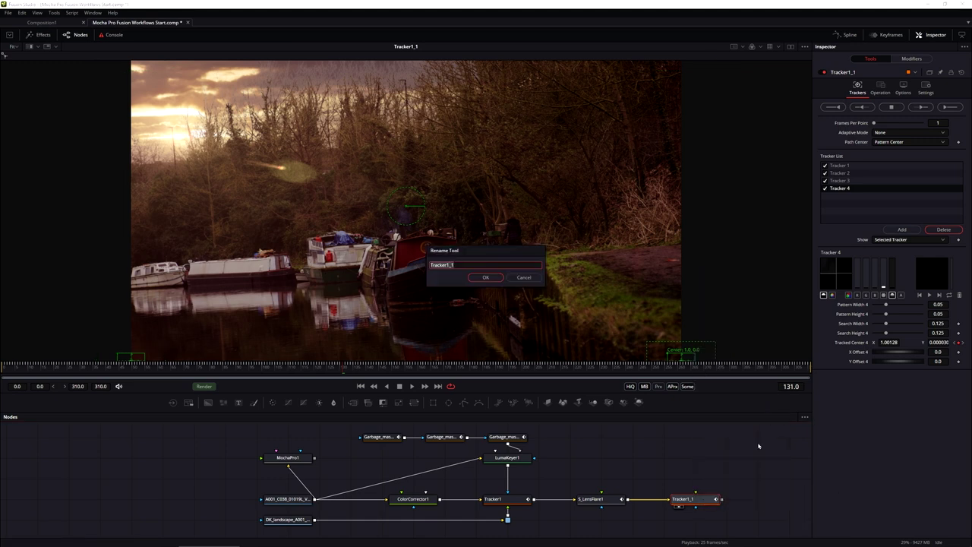
type("Stabilization")
key("Return")
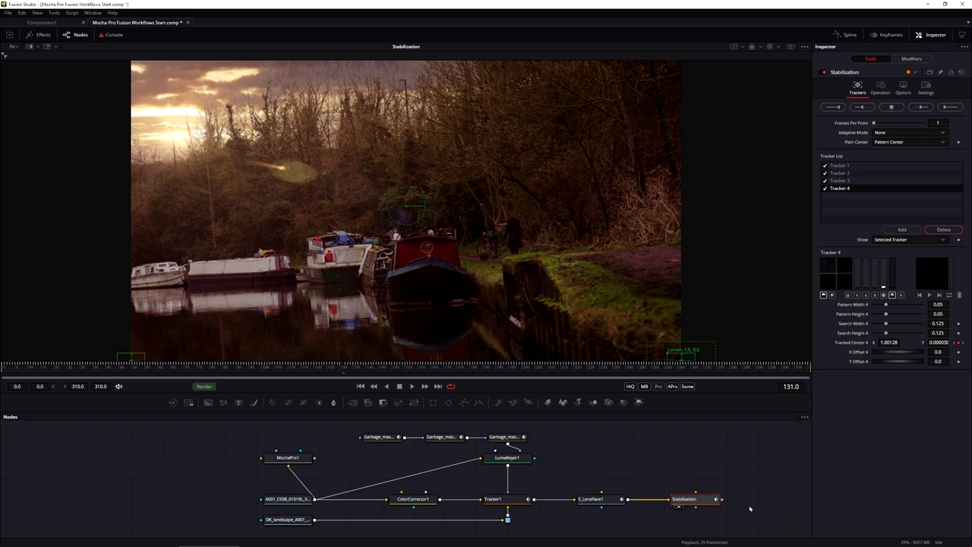
Set the Stabilization tracker's operation to Corner Positioning and scrub the clip to check the composite
left_click(881, 88)
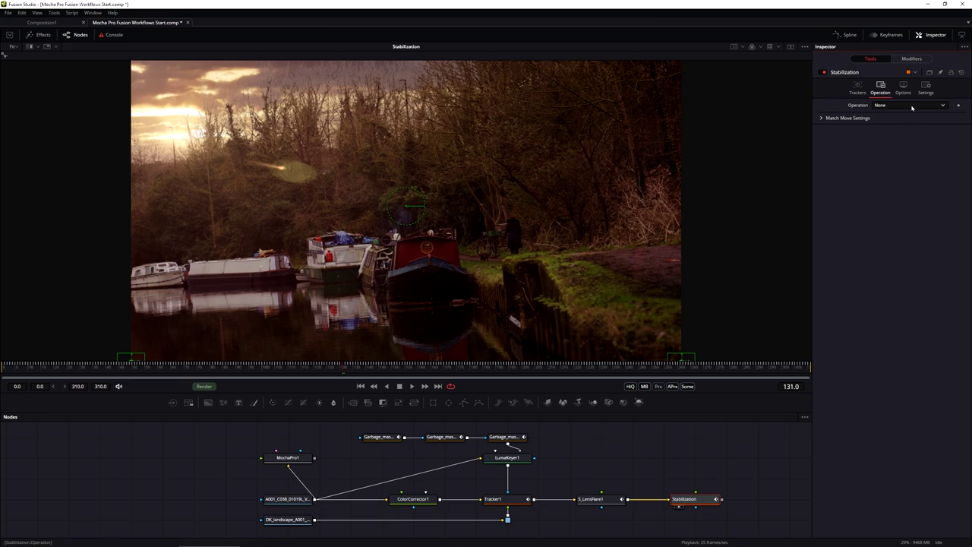
left_click(911, 106)
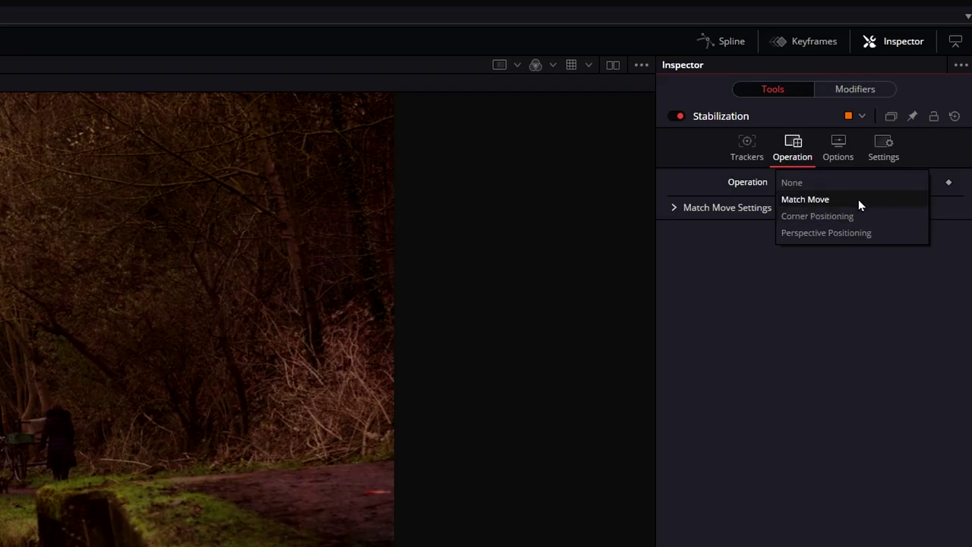
left_click(863, 201)
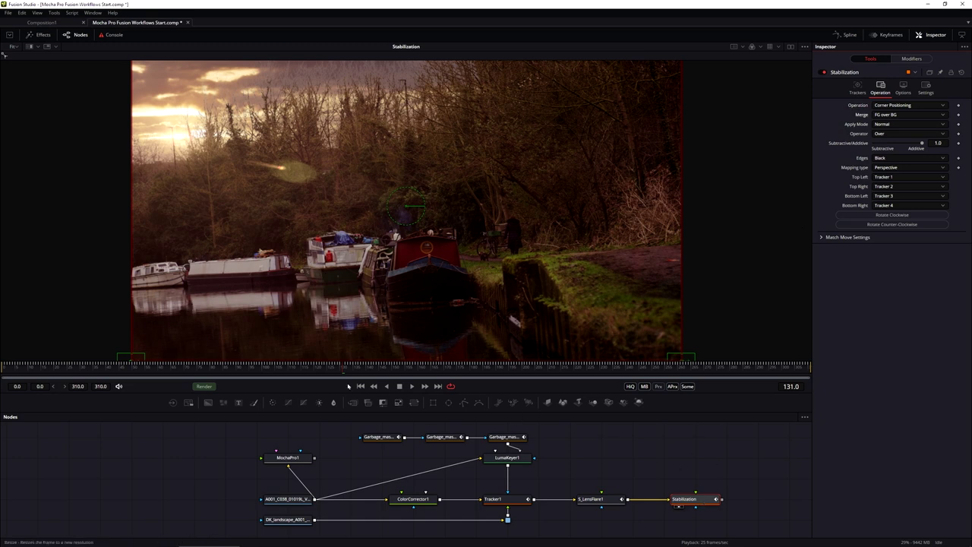
left_click_drag(466, 373, 244, 368)
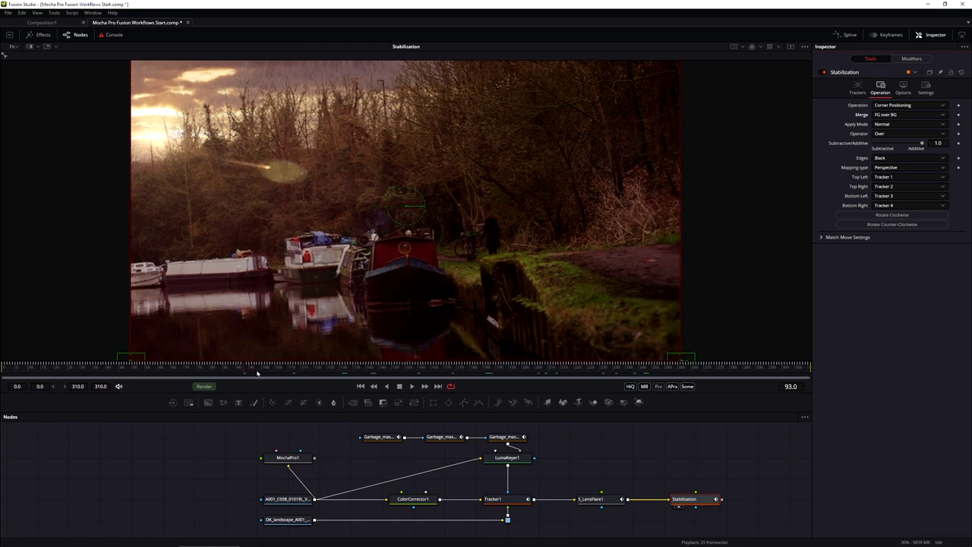
left_click_drag(273, 372, 447, 377)
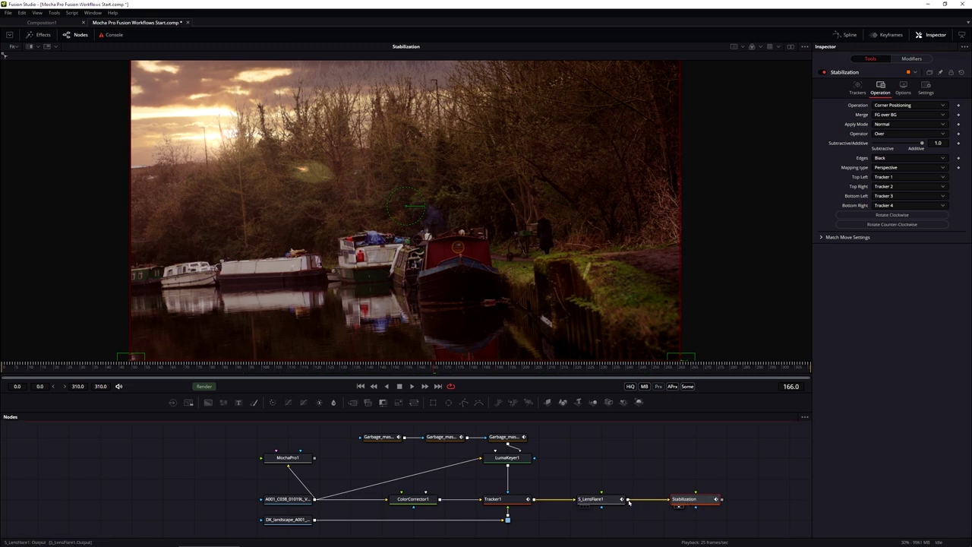
Connect S_LensFlare1 to the foreground input of Stabilization as well and play the composite
left_click_drag(629, 502, 696, 497)
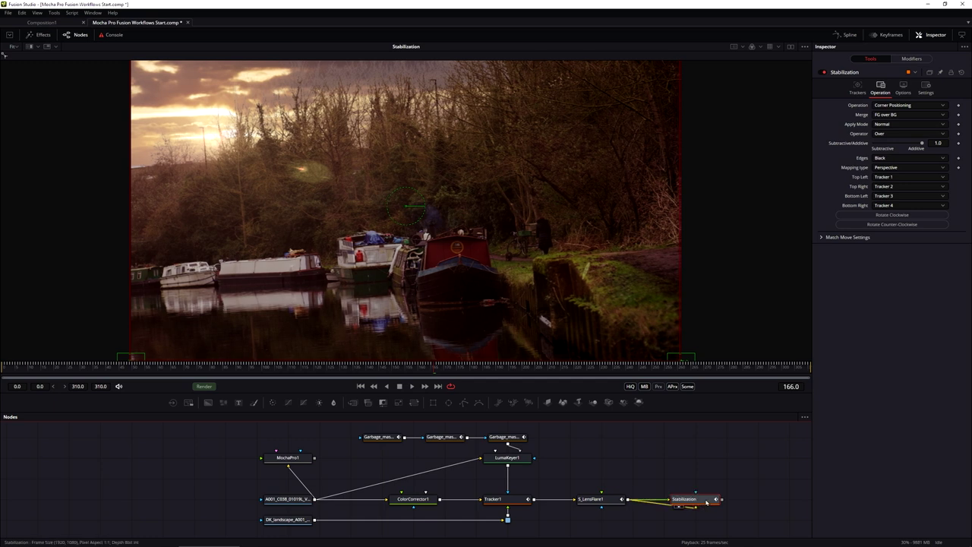
left_click(171, 374)
key("space")
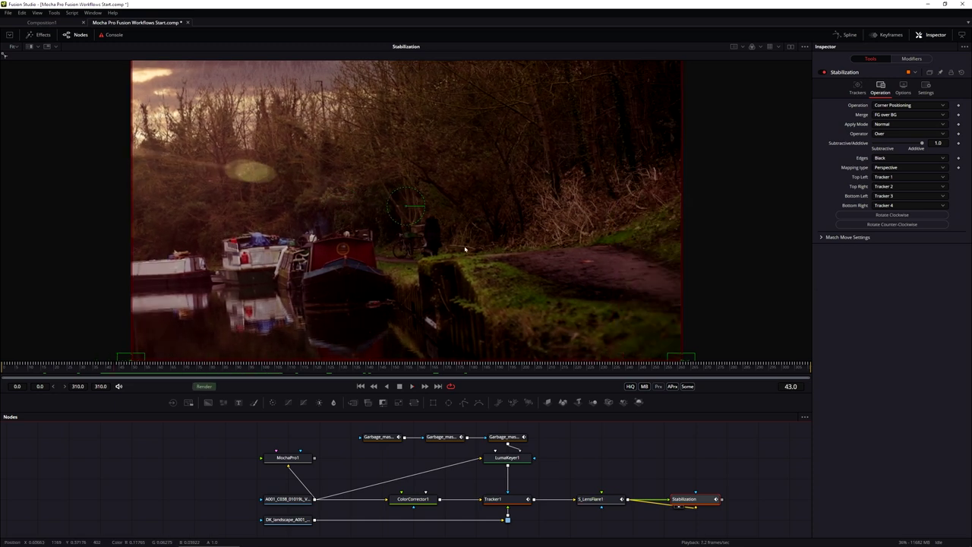
Compare BG only and FG only for Stabilization's Merge, set it to FG only, and scrub the clip to check it
left_click(890, 114)
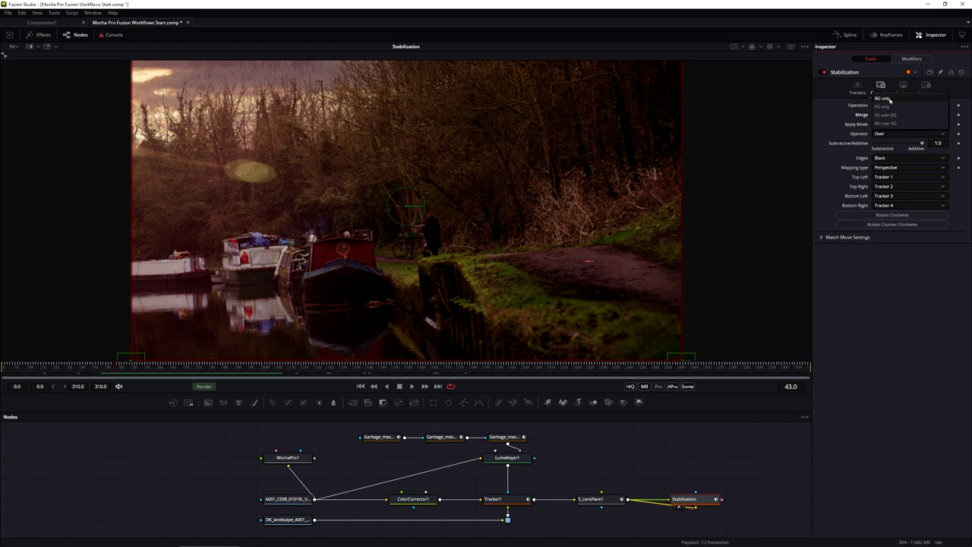
left_click(890, 100)
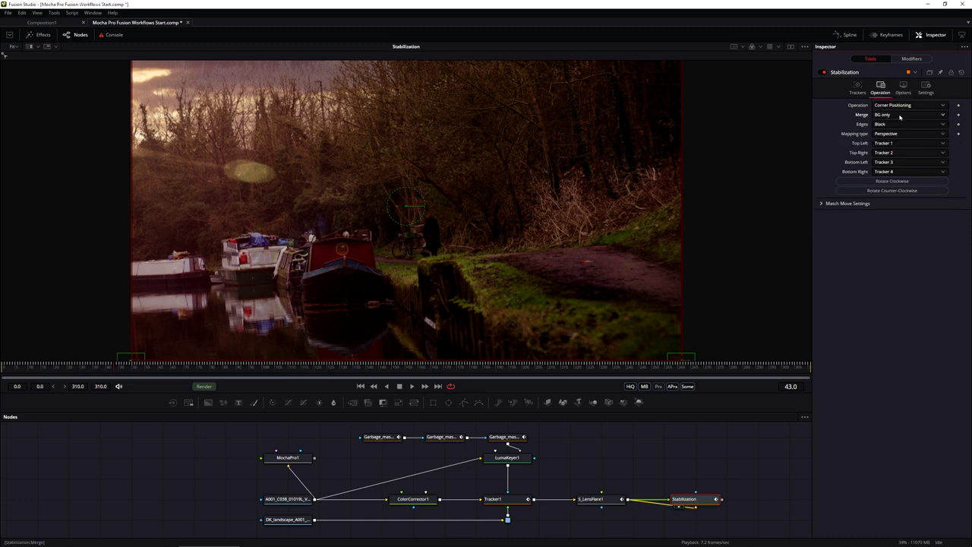
left_click(901, 116)
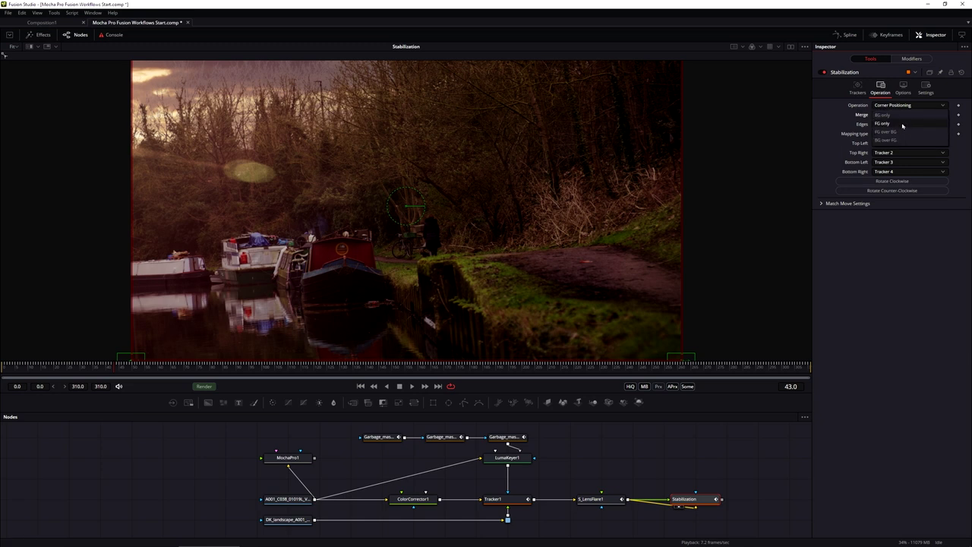
left_click(902, 125)
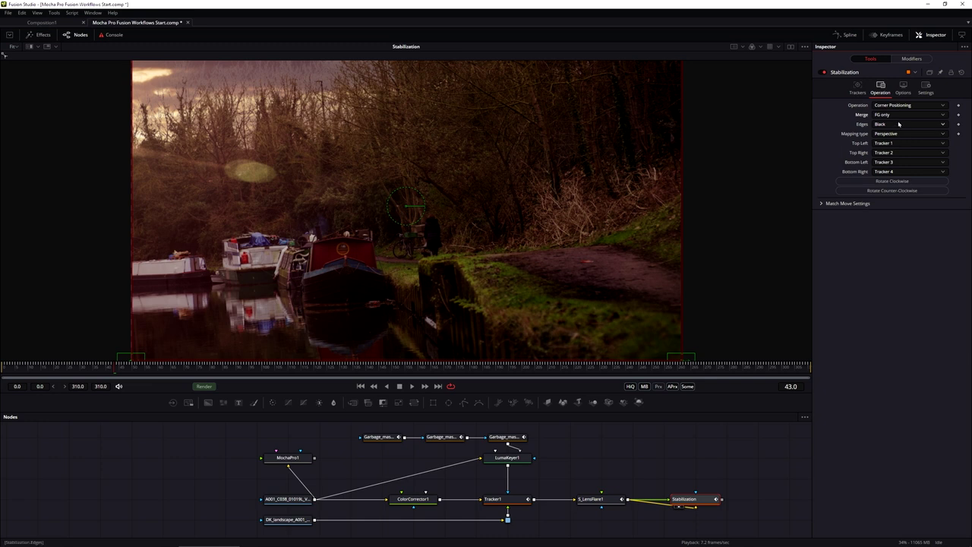
left_click(901, 116)
left_click(902, 110)
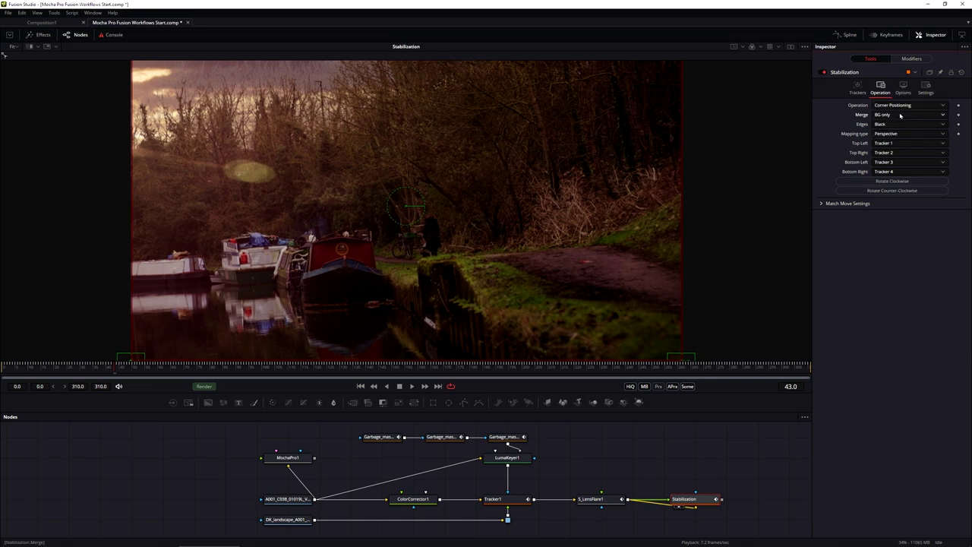
left_click(899, 115)
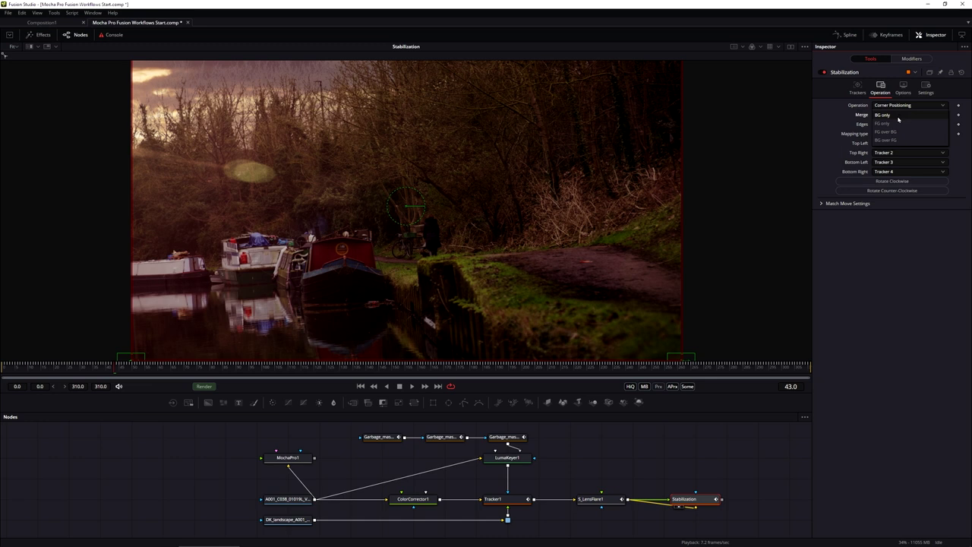
left_click(901, 123)
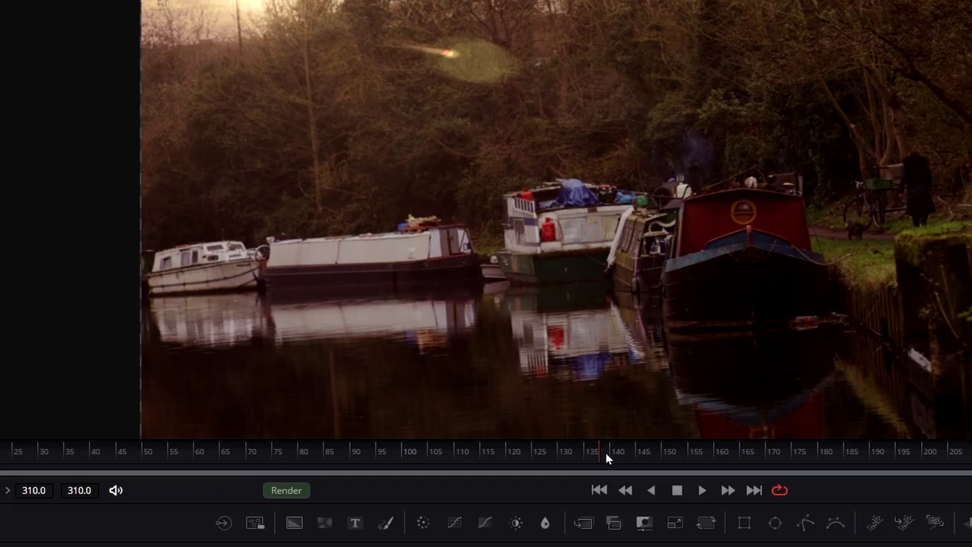
left_click_drag(606, 454, 971, 463)
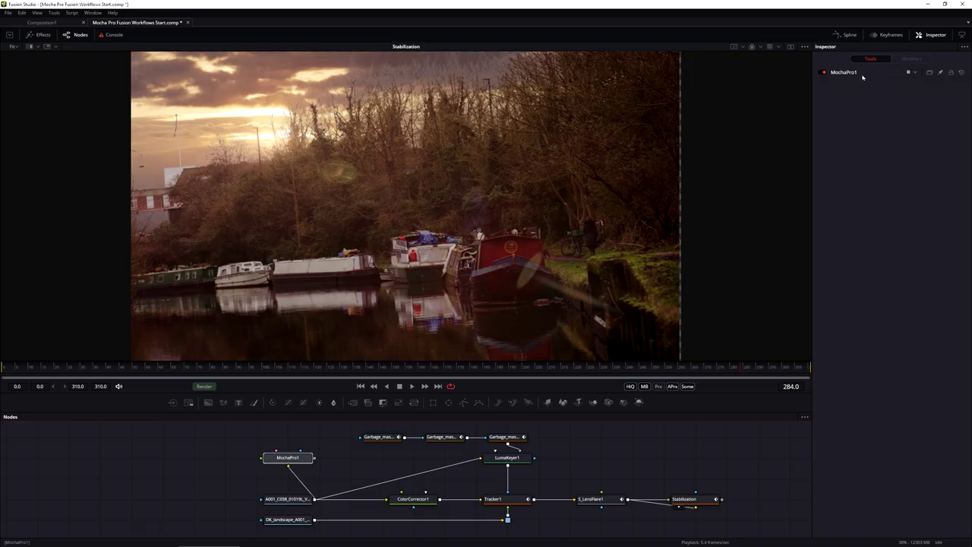
Examine the module render options of MochaPro1
left_click(863, 74)
left_click(896, 169)
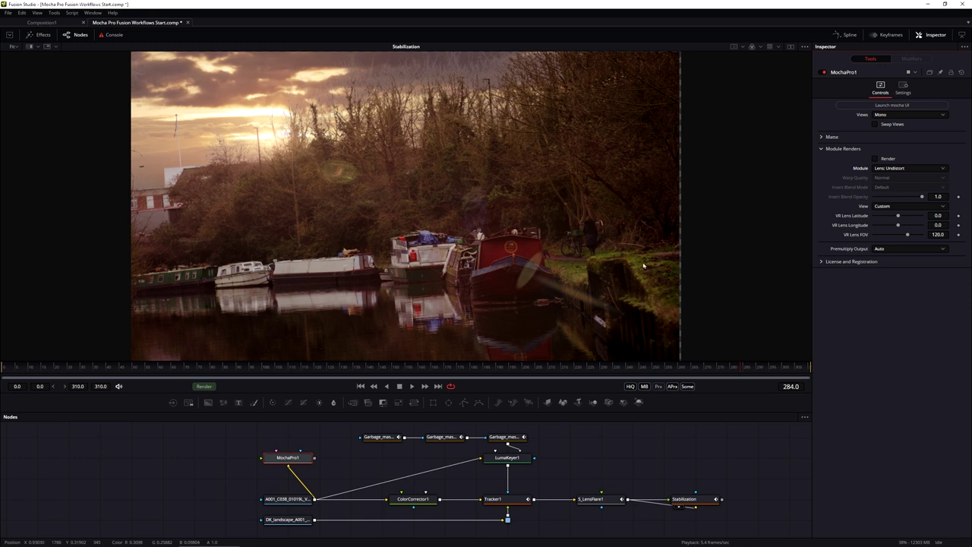
Add a Transform node after Stabilization and increase its size to about 1.008
left_click(700, 503)
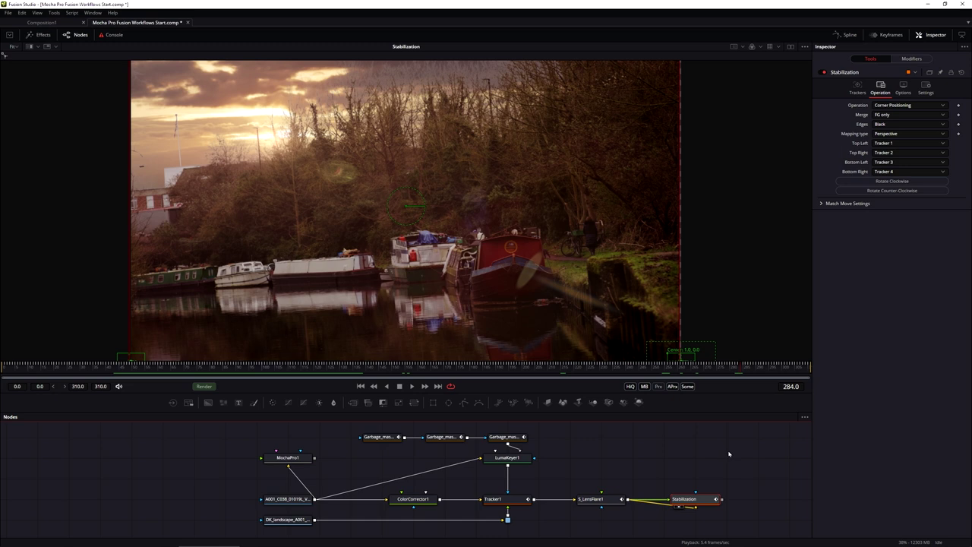
key("shift+space")
type("trans")
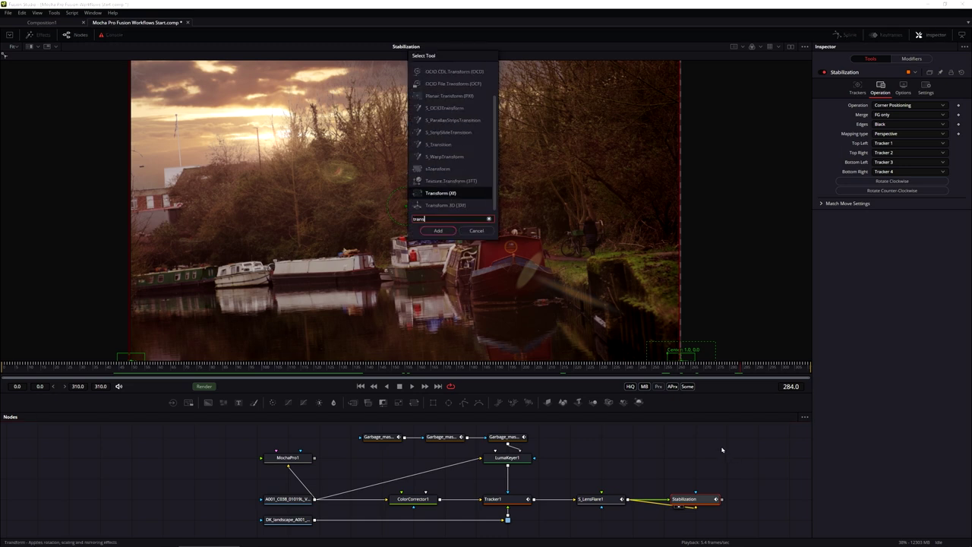
key("Return")
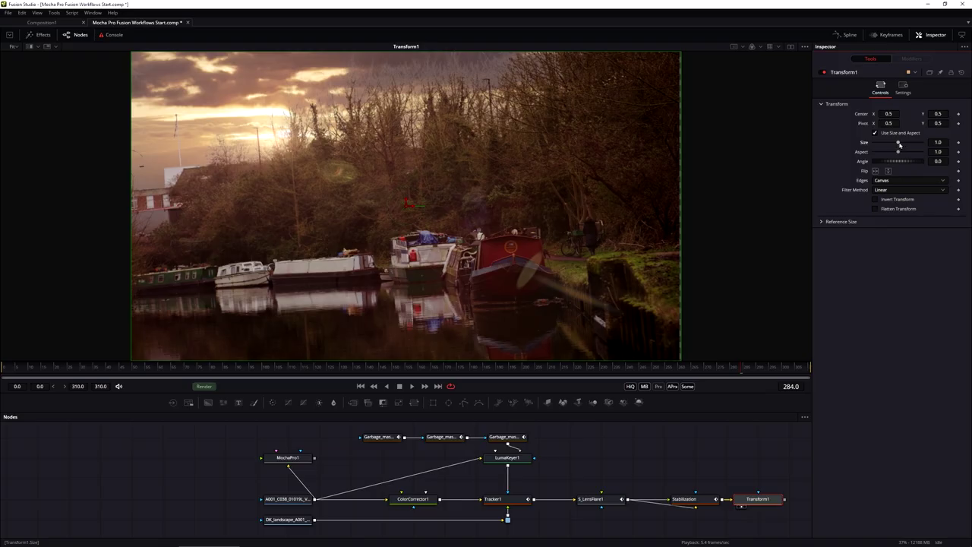
left_click_drag(900, 144, 927, 145)
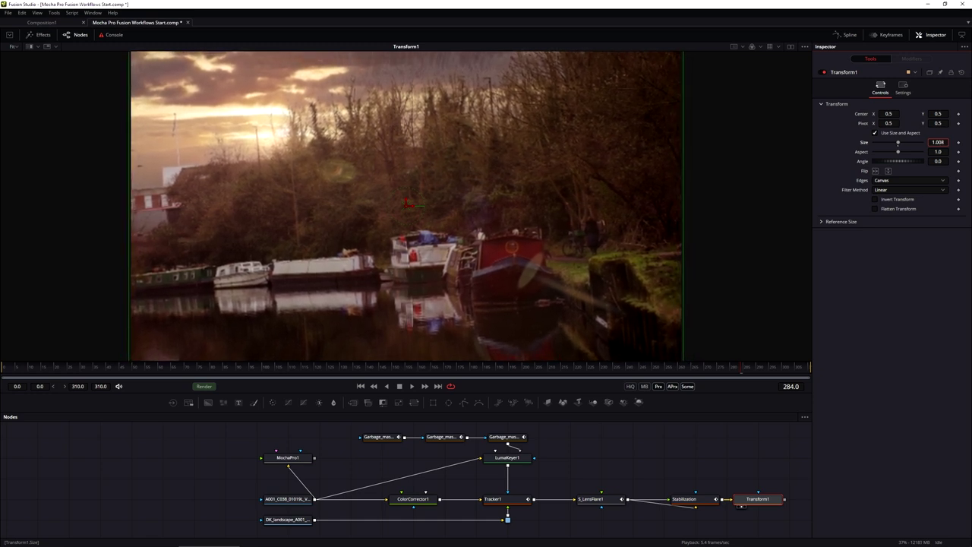
left_click_drag(927, 145, 927, 145)
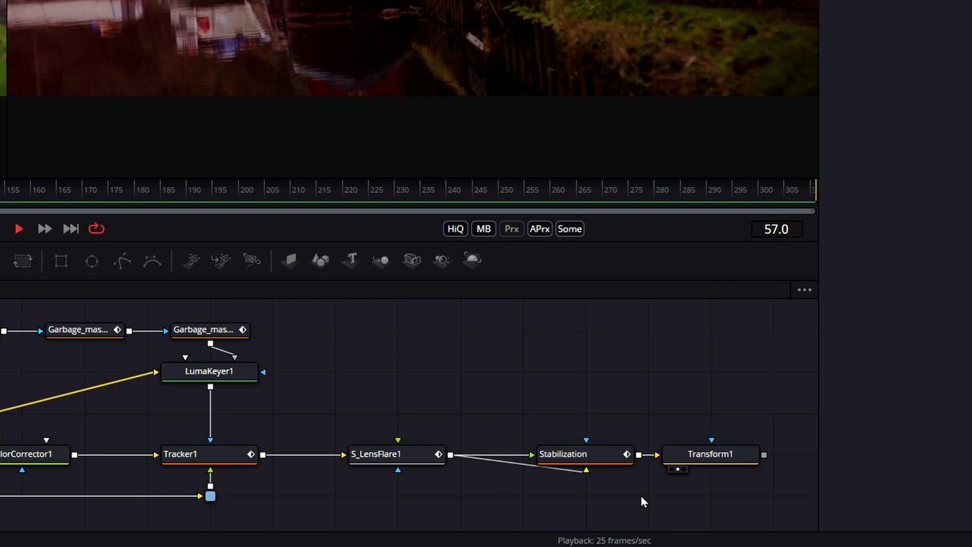
Scrub through the original plate beside Transform1, and through Transform1 and the DK_landscape sky clip on their own
left_click(600, 456)
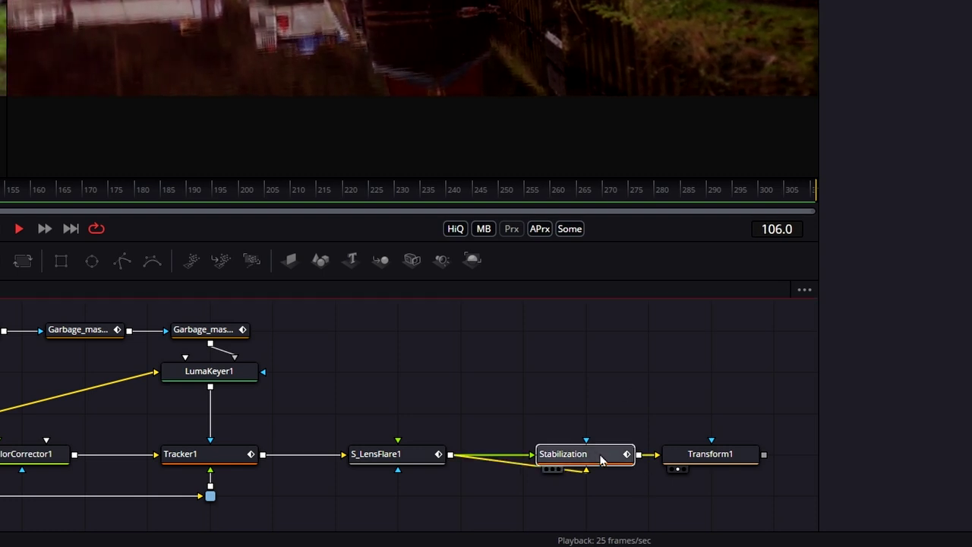
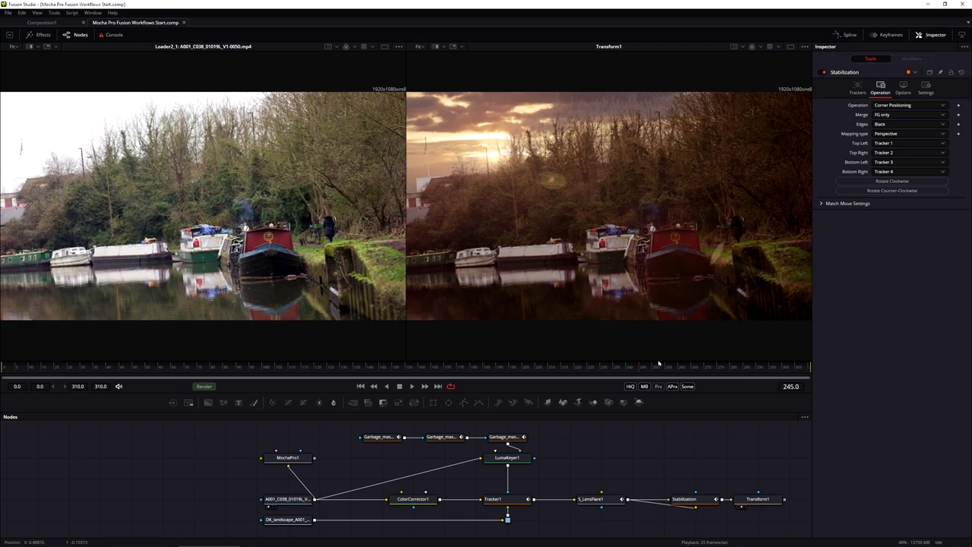
left_click_drag(659, 364, 717, 358)
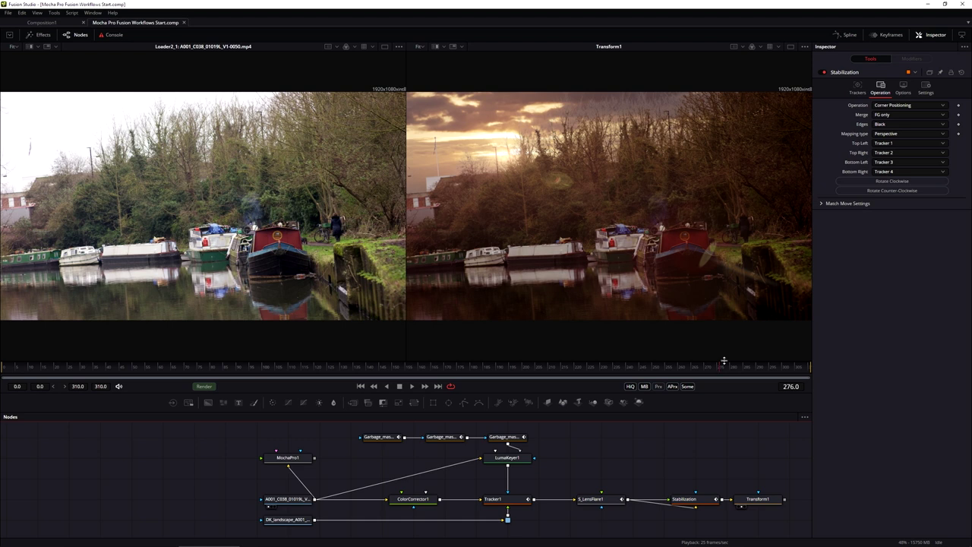
left_click_drag(735, 362, 612, 371)
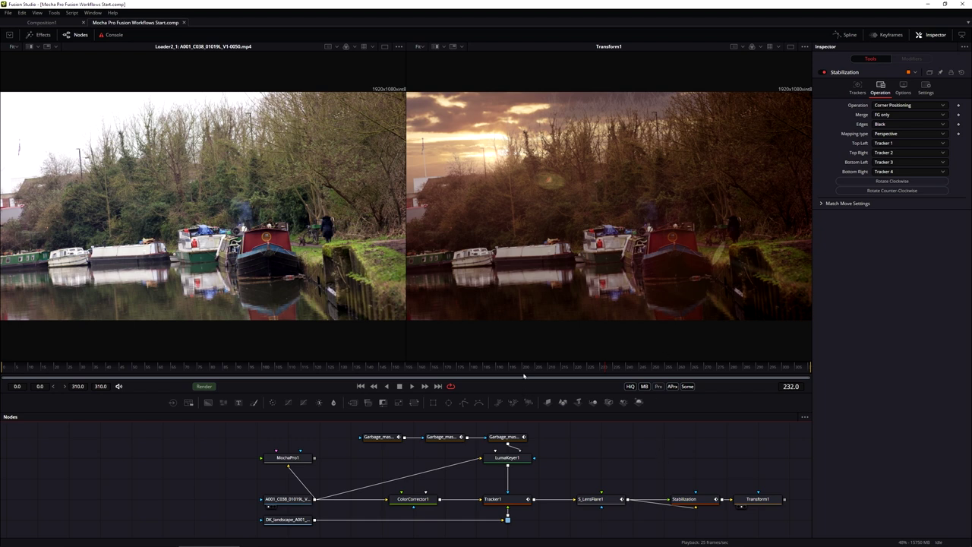
left_click(791, 48)
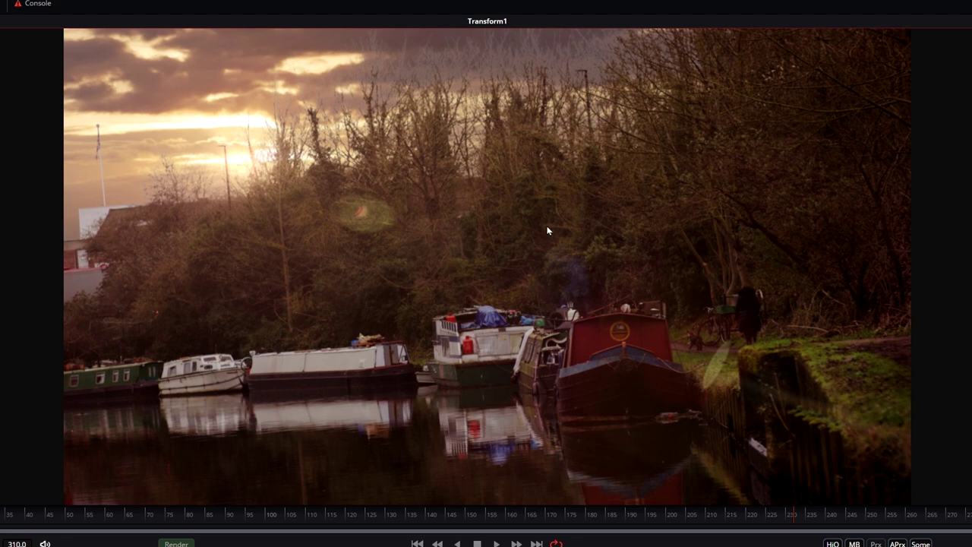
left_click_drag(480, 521, 920, 522)
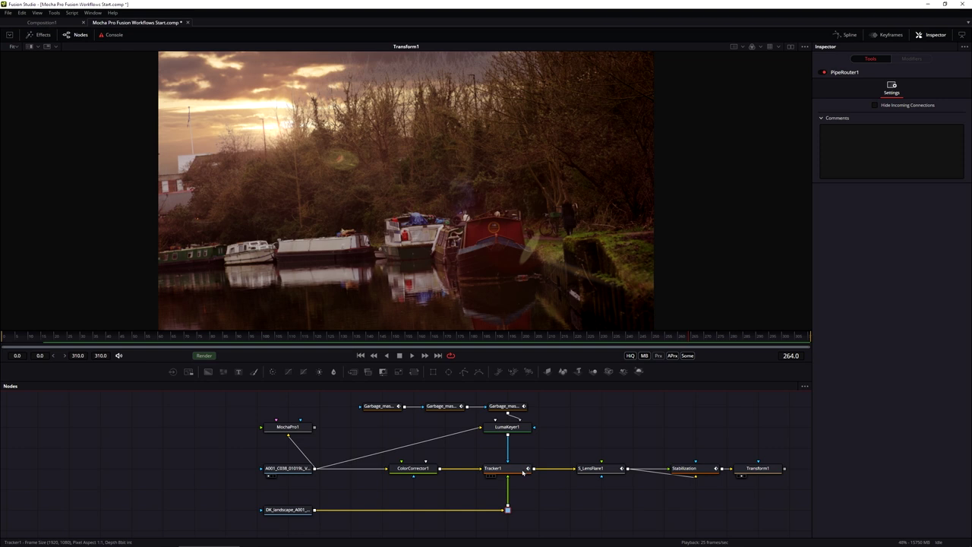
key("2")
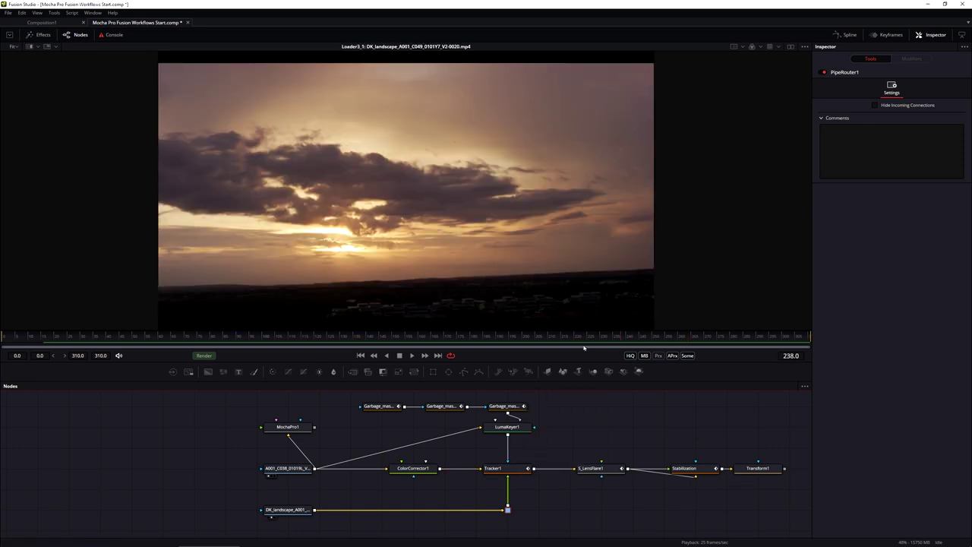
mouse_move(585, 342)
left_mouse_down()
mouse_move(61, 349)
mouse_move(582, 333)
left_mouse_up()
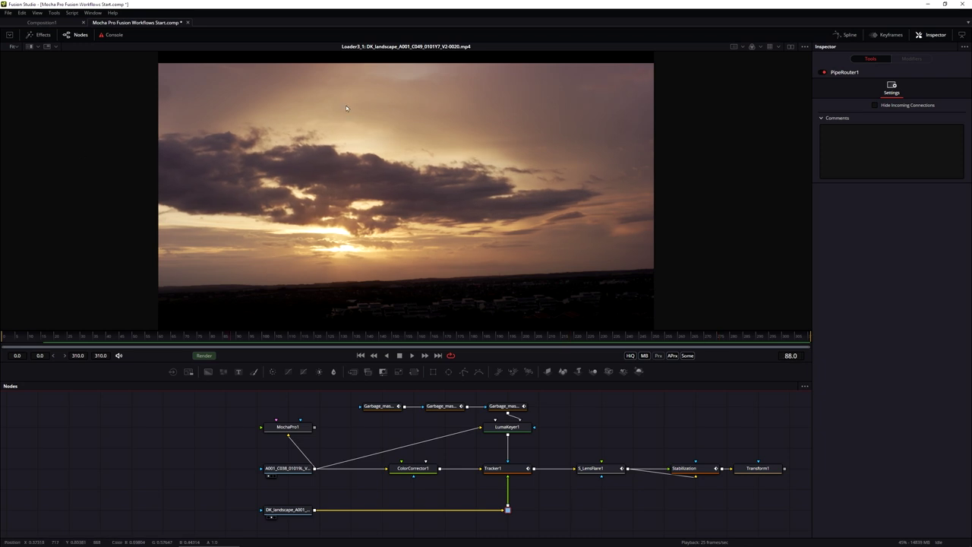
Rename the Tracker1 node as SkyReplacementtrack
left_click(519, 469)
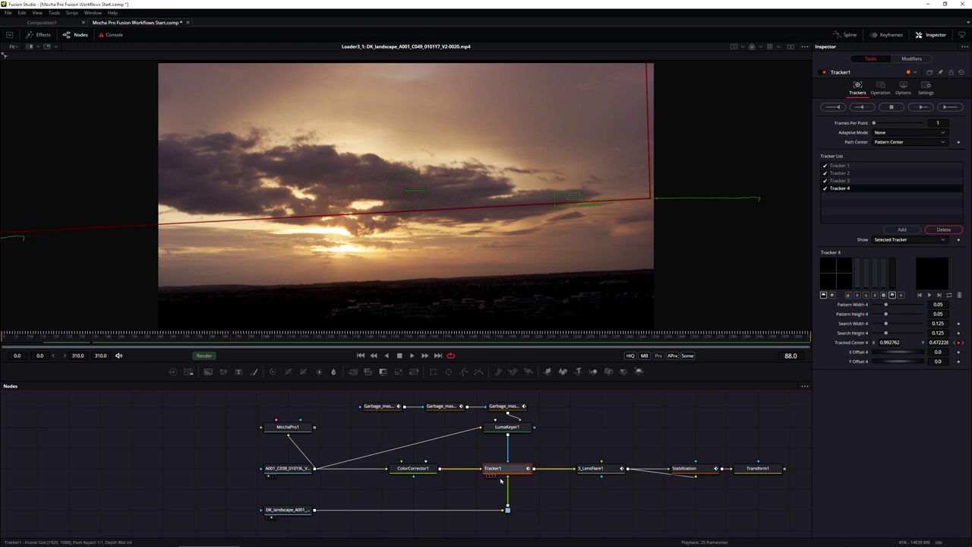
right_click(507, 469)
left_click(551, 480)
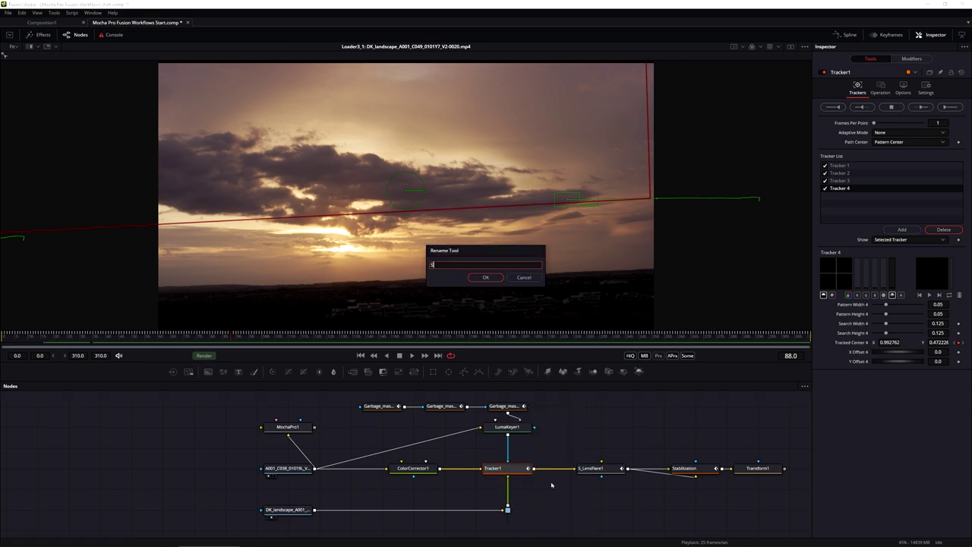
type("Sky Replacementtrack")
key("Return")
Duplicate SkyReplacementtrack as LightWrap, fed by the sky clip as foreground, and connect SkyReplacementtrack's output to its background
key("ctrl+c")
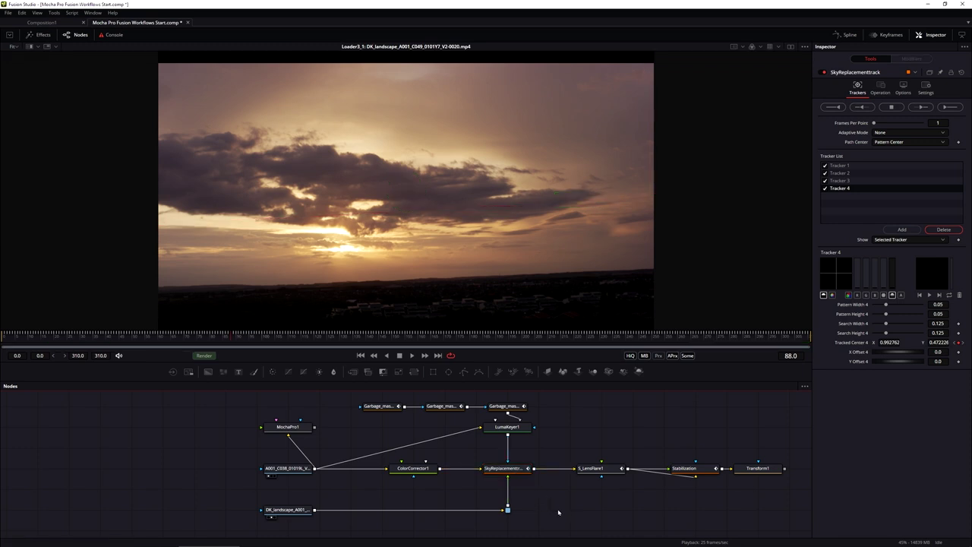
key("ctrl+v")
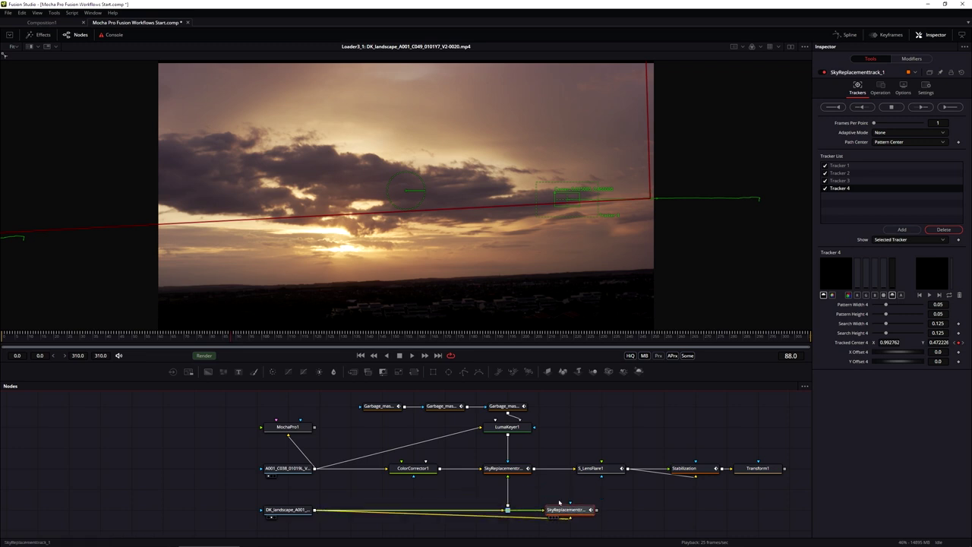
left_click(556, 520)
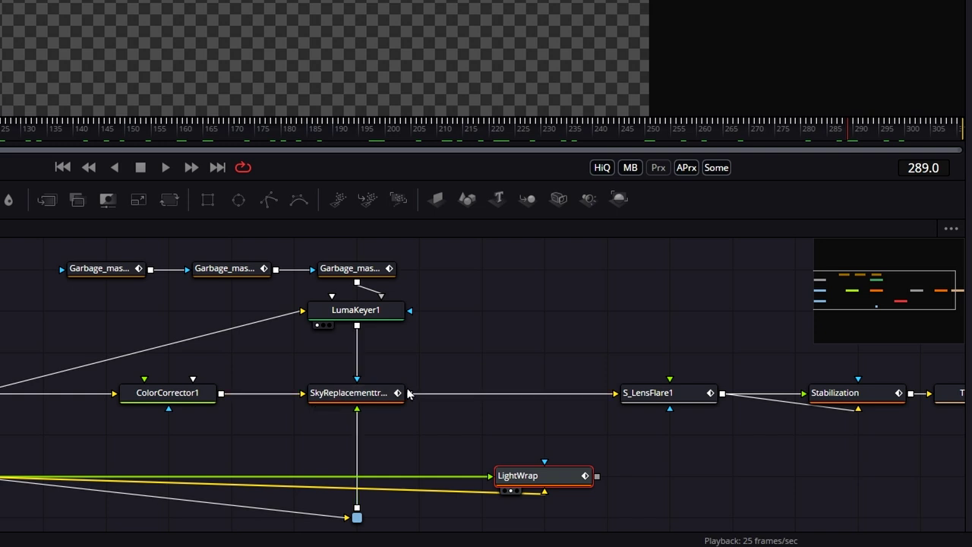
left_click_drag(410, 393, 547, 498)
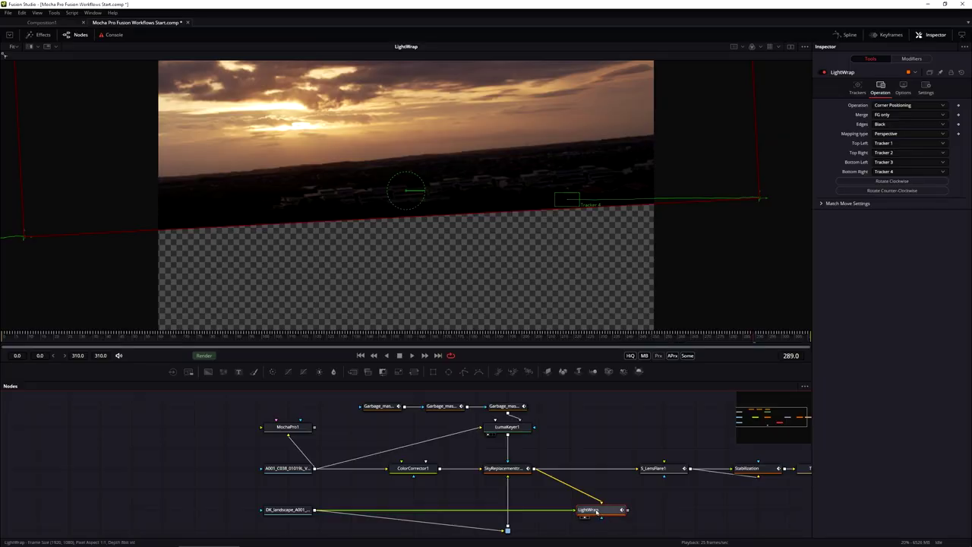
Set LightWrap's Merge to FG over BG and connect LumaKeyer1 to its effect mask
left_click(901, 114)
left_click(890, 123)
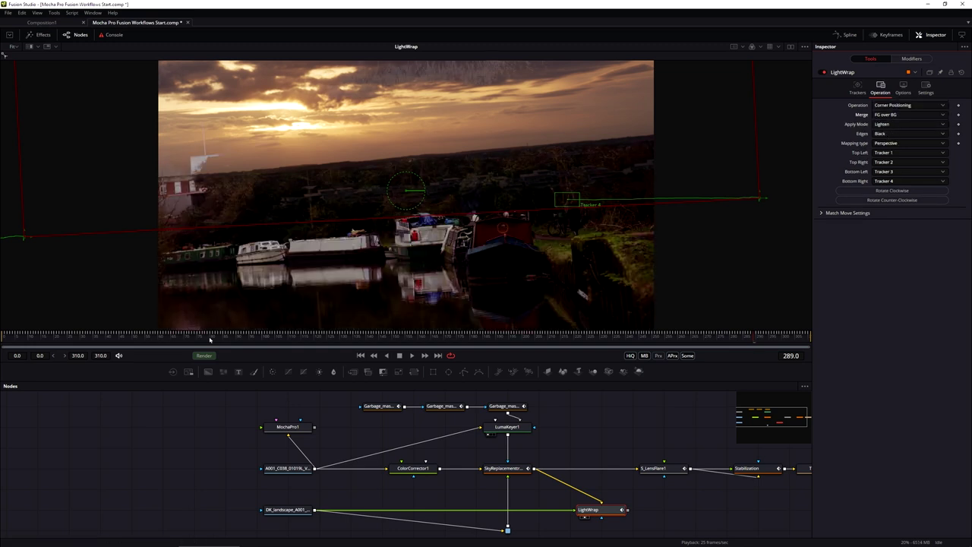
left_click(182, 338)
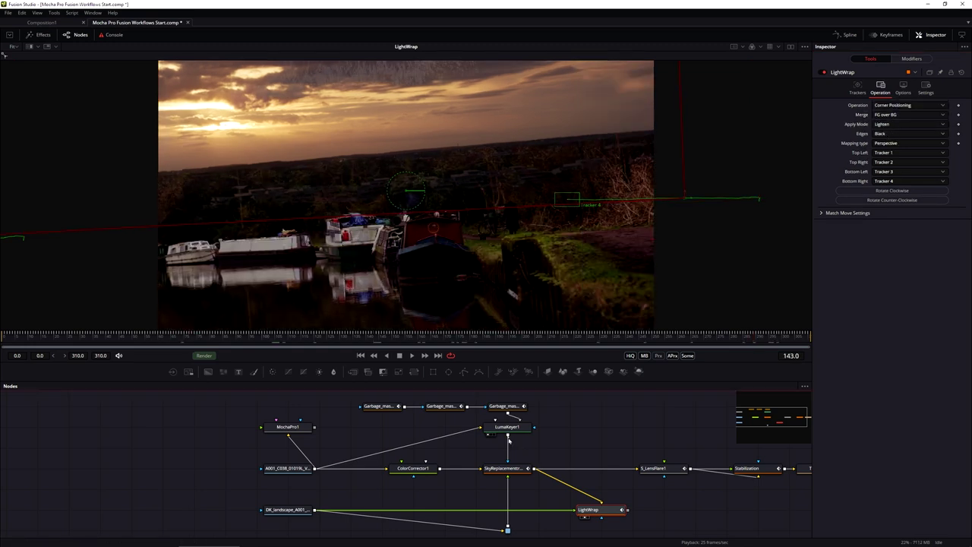
left_click_drag(508, 435, 601, 513)
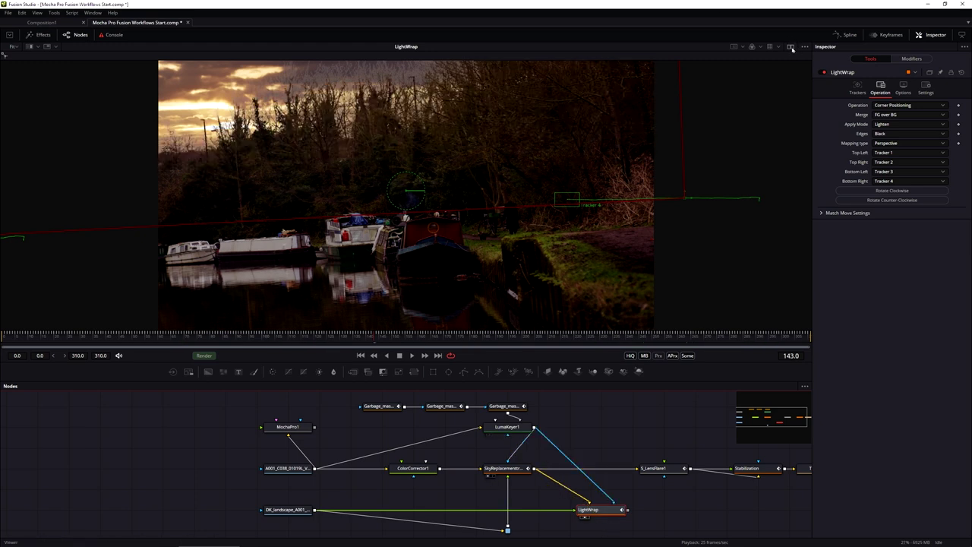
key("ctrl+comma")
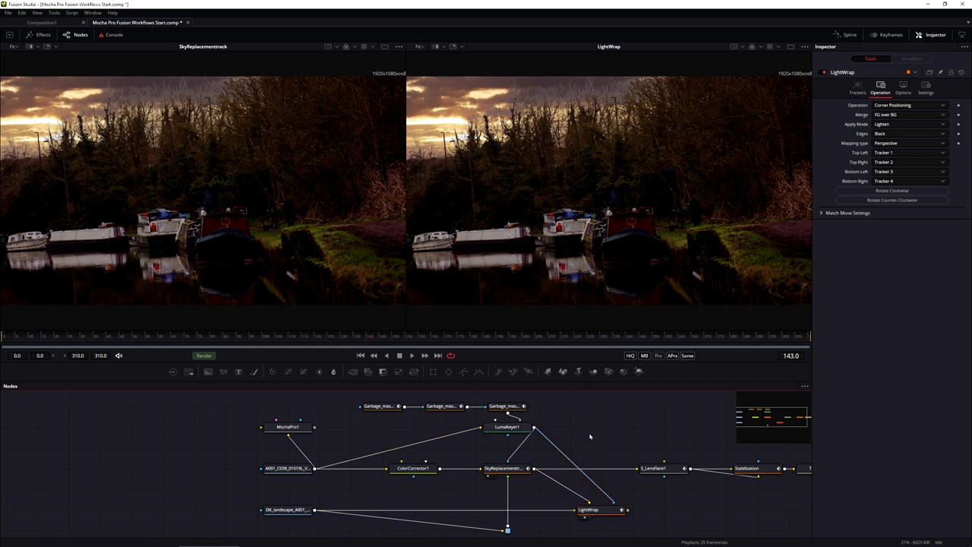
Add a Blur node and insert it between LumaKeyer1 and LightWrap's effect mask
key("shift+space")
type("blur")
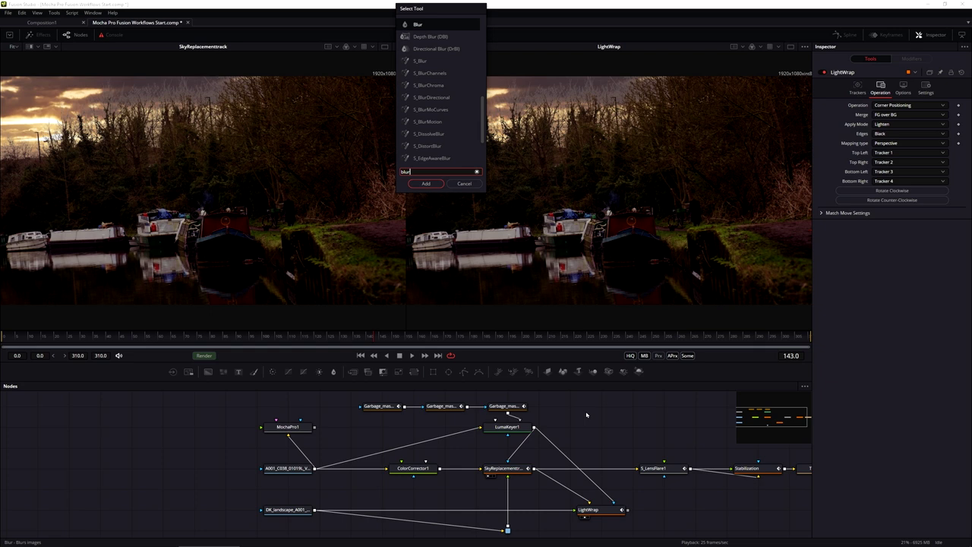
key("Return")
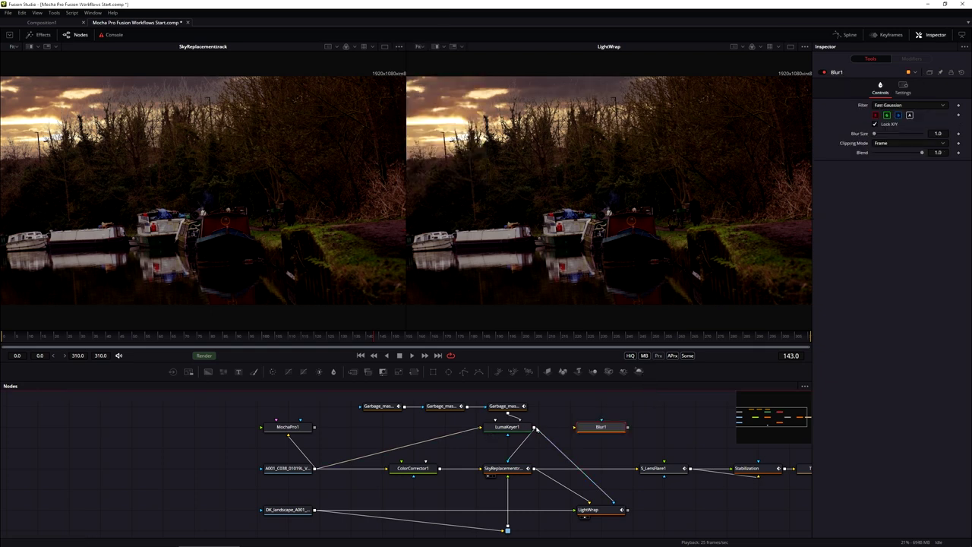
left_click_drag(534, 429, 614, 505)
Try different Blur1 sizes for the light wrap edge and set the Blur Size to 12.6
left_click_drag(874, 134, 880, 133)
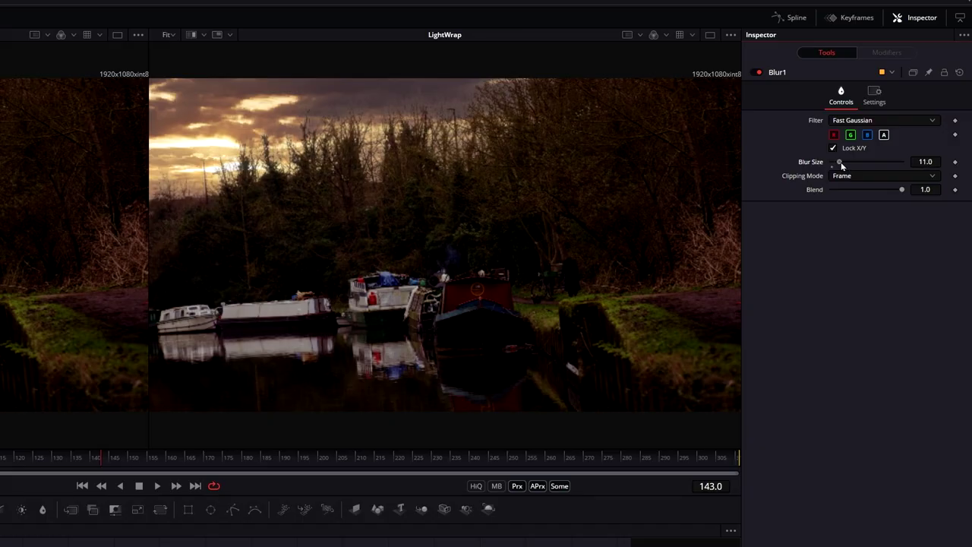
left_click_drag(841, 163, 867, 161)
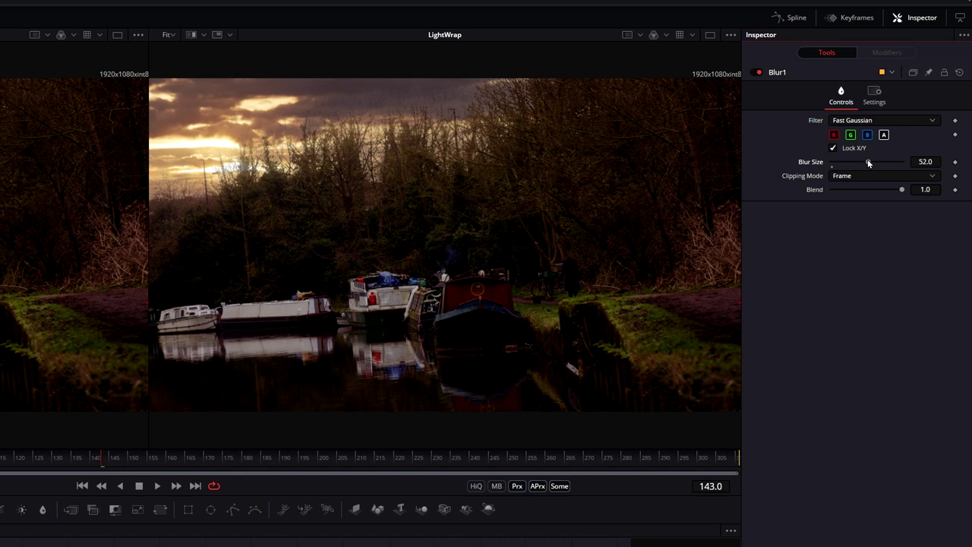
left_click_drag(868, 161, 829, 160)
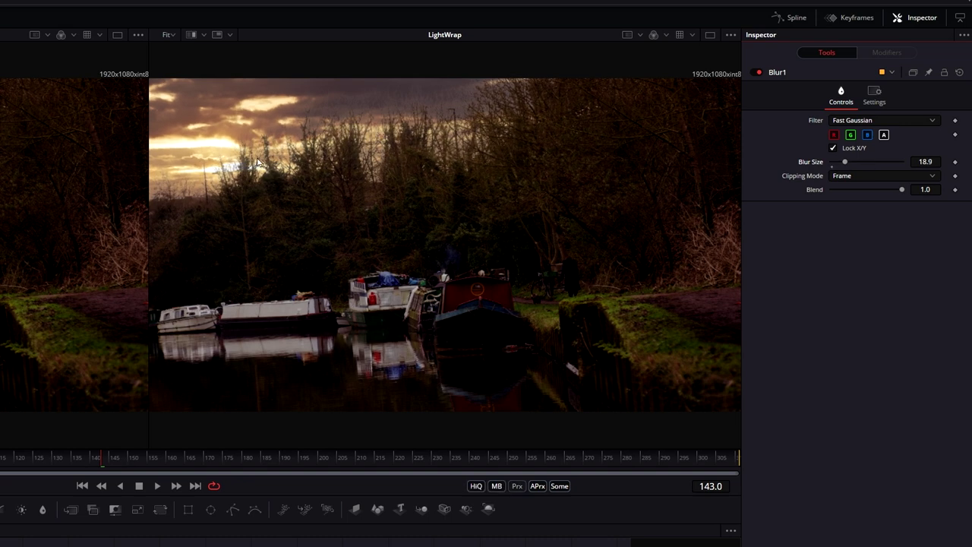
left_click_drag(846, 163, 877, 136)
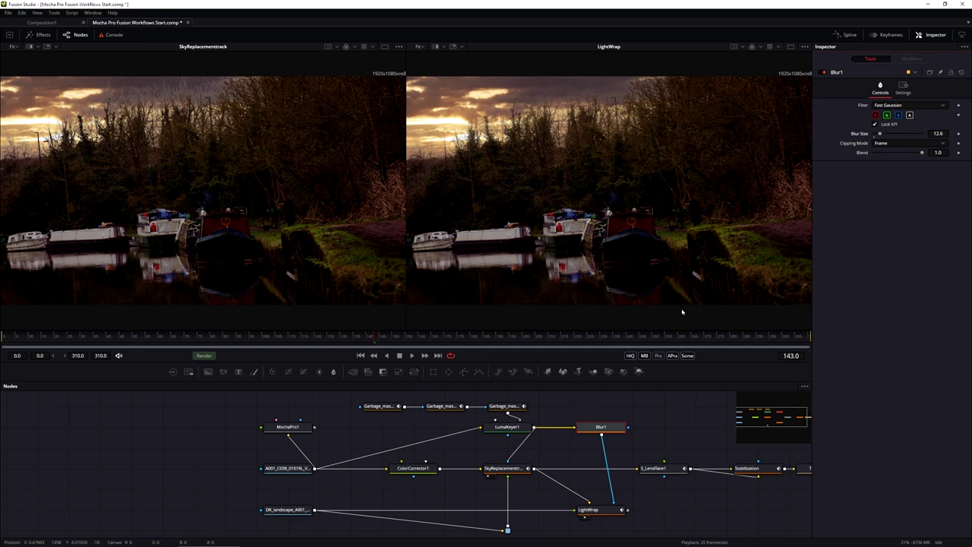
View LightWrap alone and narrow LumaKeyer1's luminance range to 0.506 low and 0.861 high
key("F4")
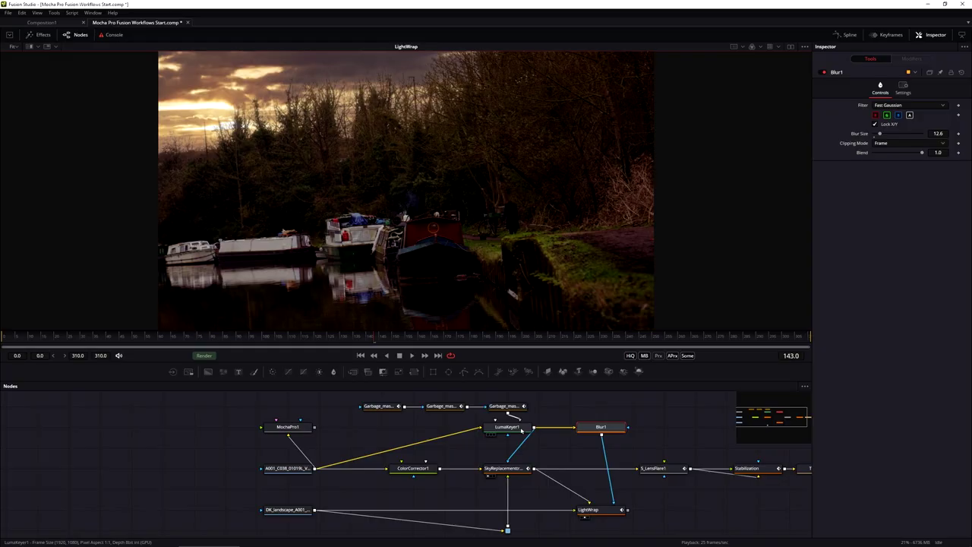
left_click(517, 429)
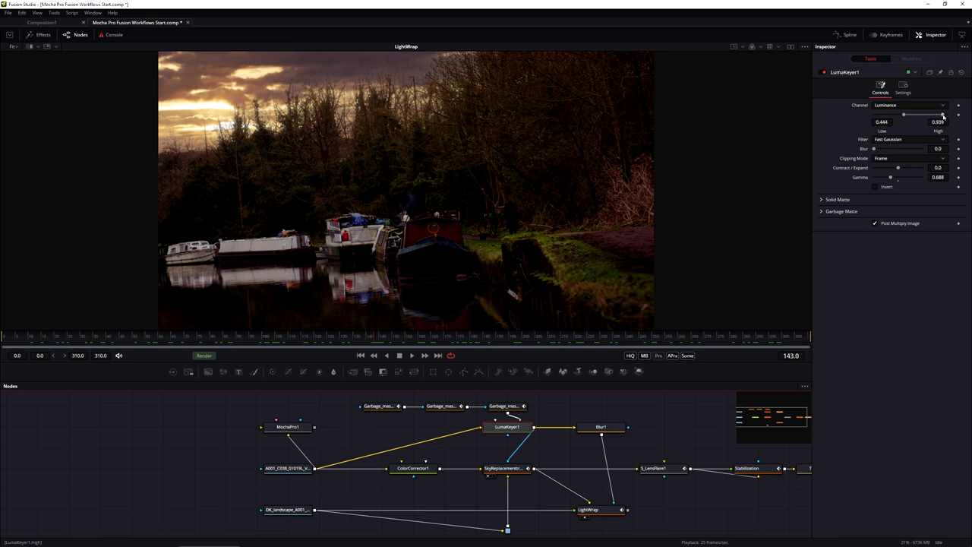
left_click_drag(943, 116, 910, 114)
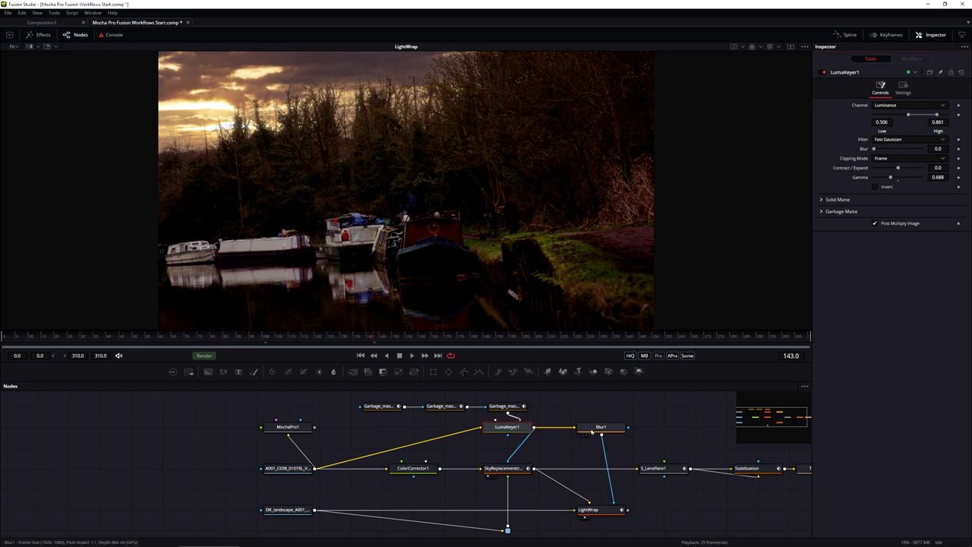
Reposition Blur1 and LightWrap closer to LumaKeyer1, with LightWrap's Apply Mode set to Normal, and save the composition
left_click_drag(611, 430, 582, 430)
left_click_drag(604, 518, 573, 517)
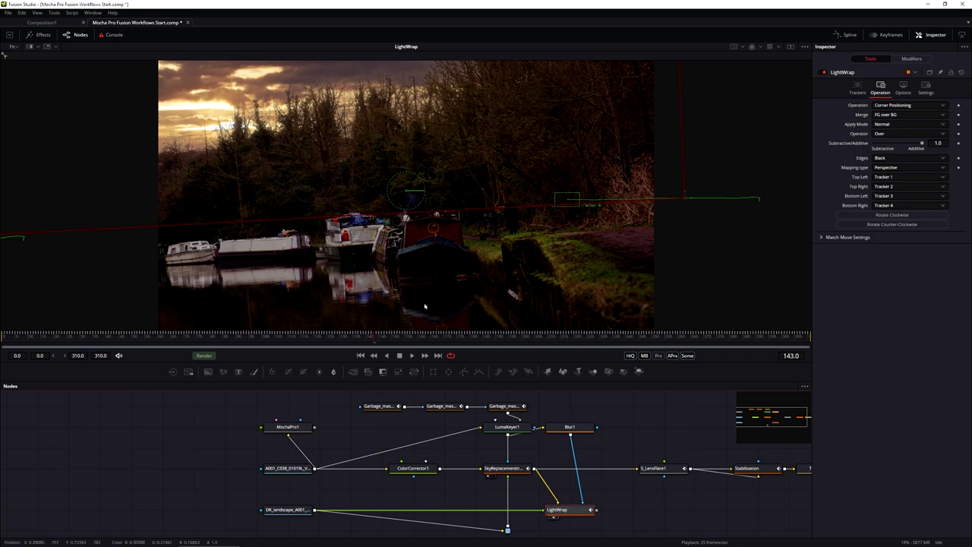
key("ctrl+s")
Connect LightWrap's output to the input of S_LensFlare1 in place of SkyReplacementtrack
left_click_drag(598, 511, 637, 469)
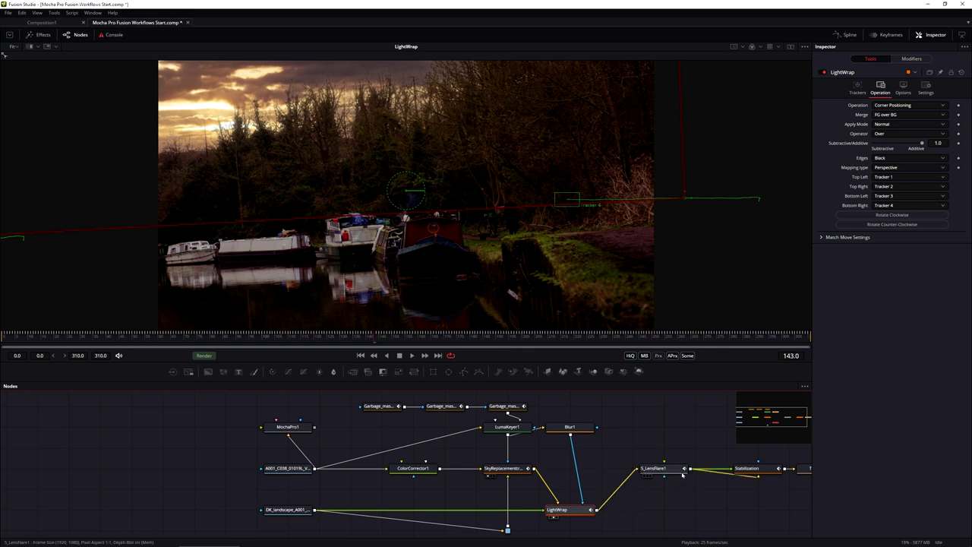
left_click(790, 423)
left_click_drag(790, 423, 792, 424)
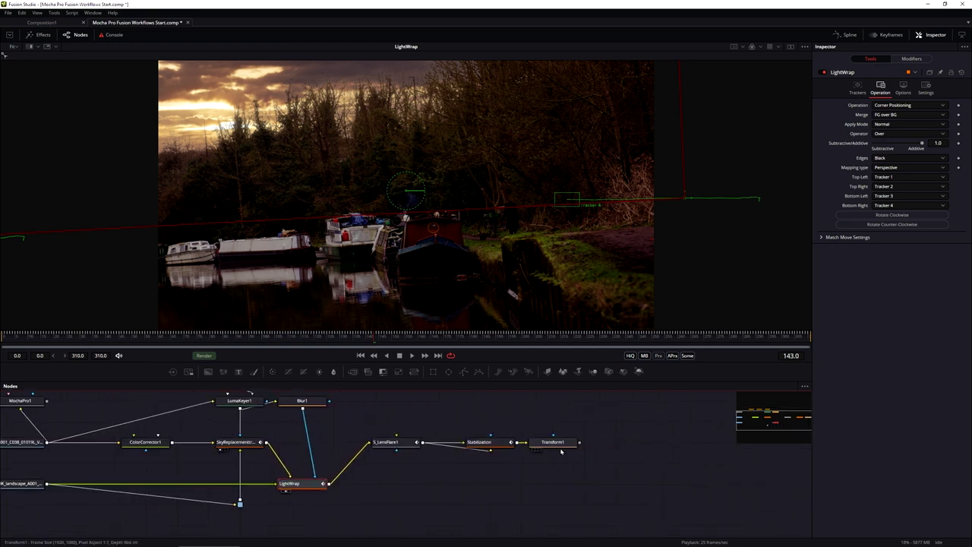
View the final Transform1 output and play back the composite to review the light wrap, lens flare and stabilization
key("1")
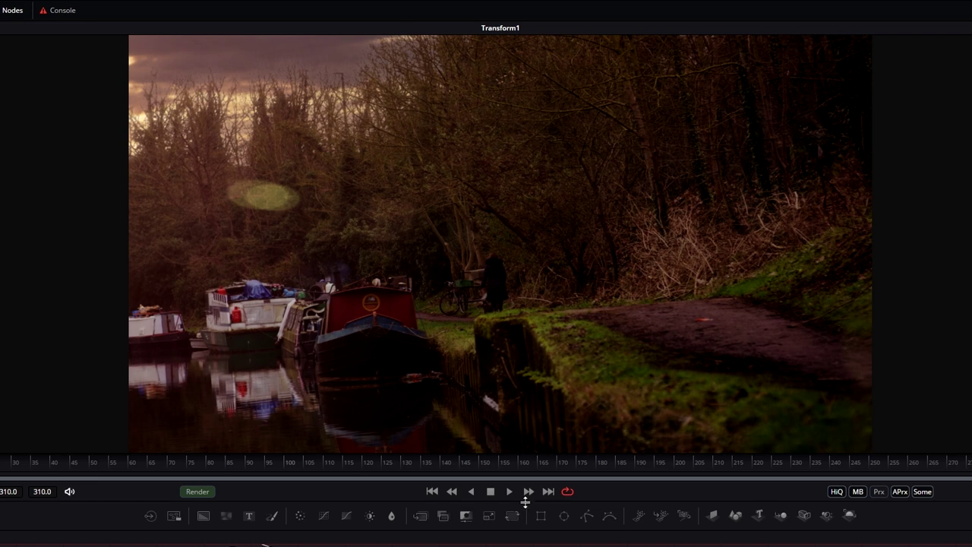
left_click(510, 492)
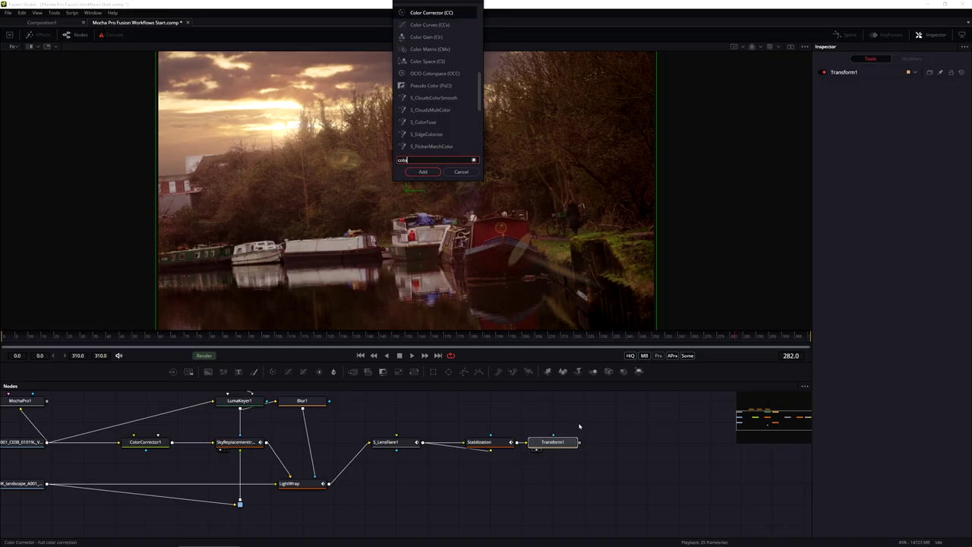
Add an S_ColorFuse node after Transform1 to grade the finished composite
type("rfues")
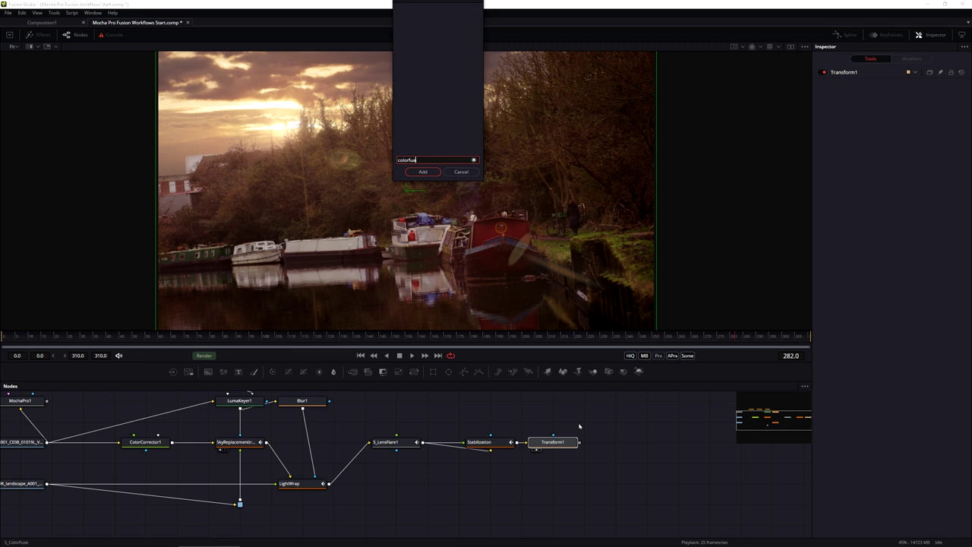
key("BackSpace")
key("BackSpace")
key("BackSpace")
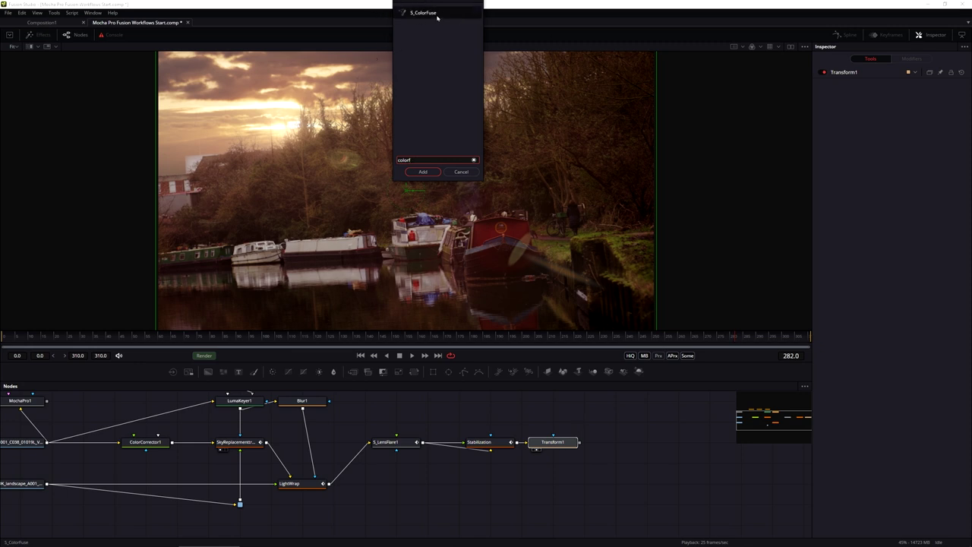
left_click(437, 14)
left_click(424, 173)
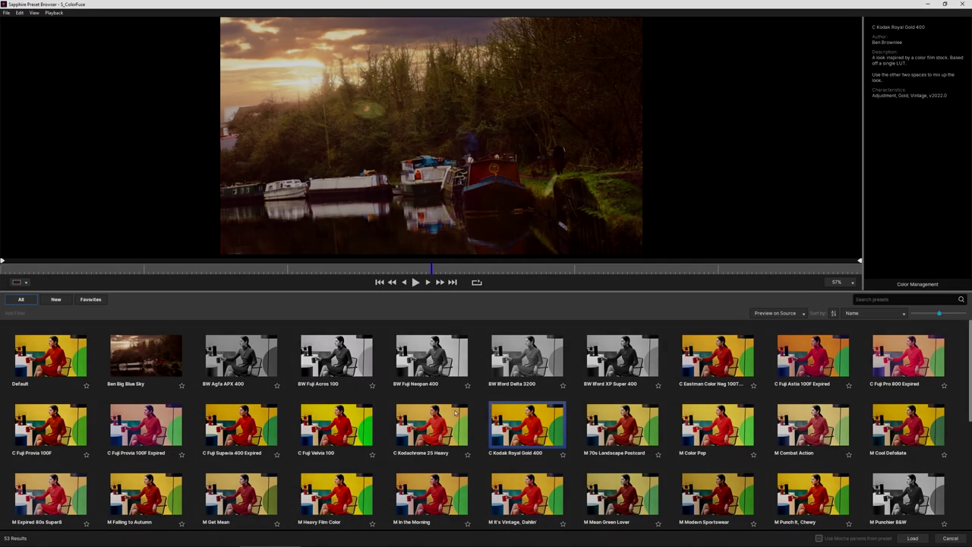
Preview the C Kodachrome 25 Heavy film-look preset for S_ColorFuse on the canal shot
left_click(450, 429)
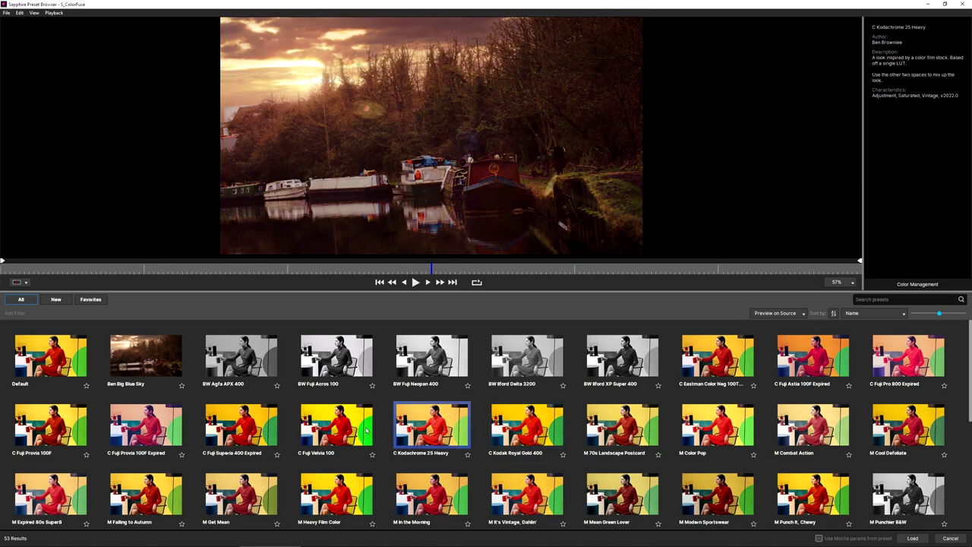